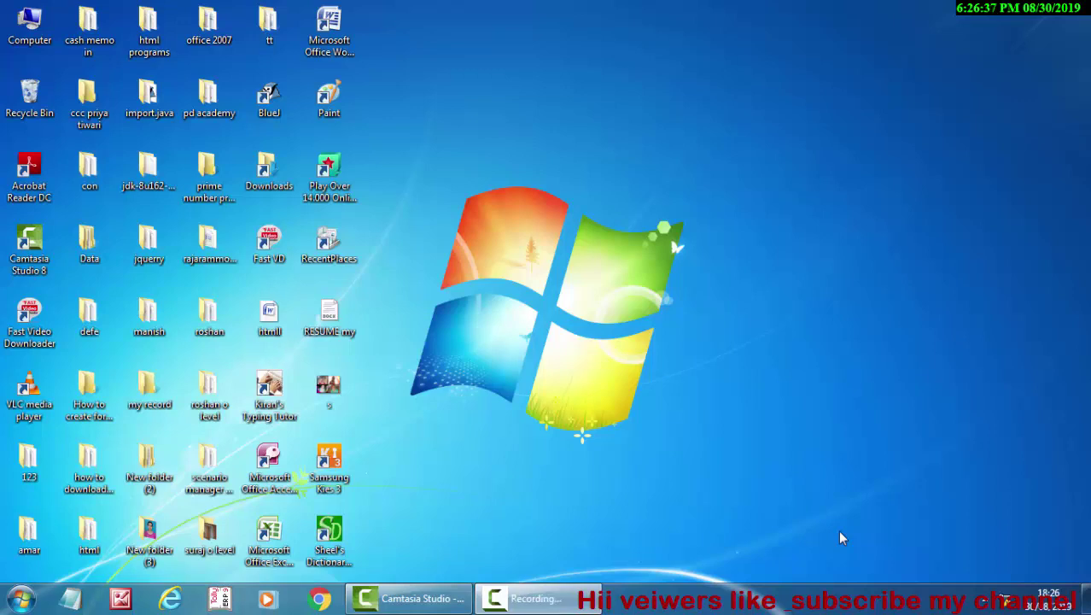
Step: Refresh the desktop several times from its context menu
{"action": "right_click", "coordinate": [562, 63]}
{"action": "left_click", "coordinate": [615, 110]}
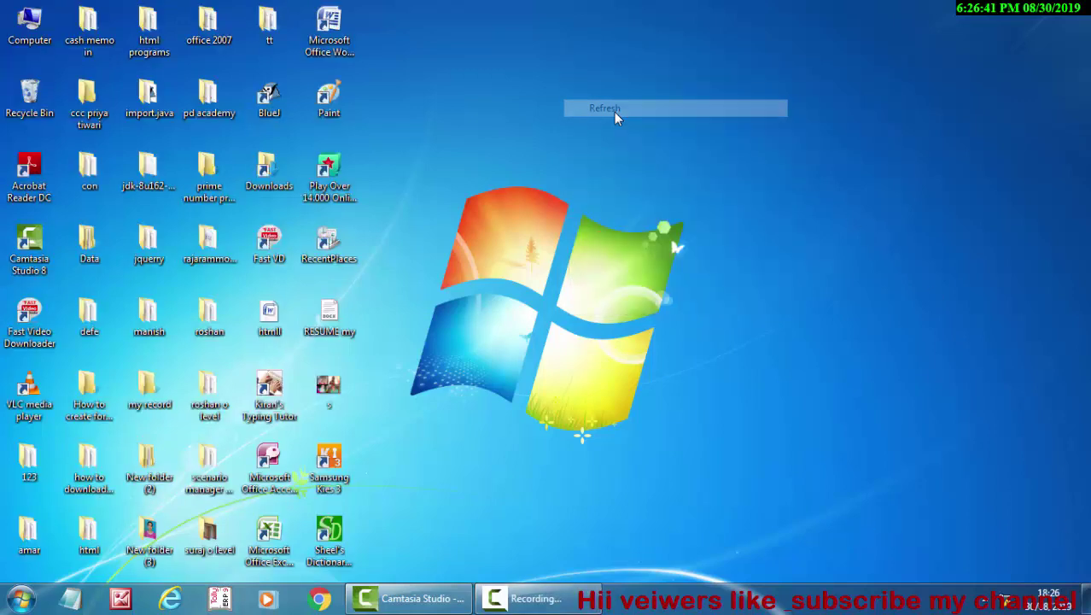
{"action": "right_click", "coordinate": [615, 112]}
{"action": "left_click", "coordinate": [664, 159]}
{"action": "right_click", "coordinate": [664, 154]}
{"action": "left_click", "coordinate": [692, 203]}
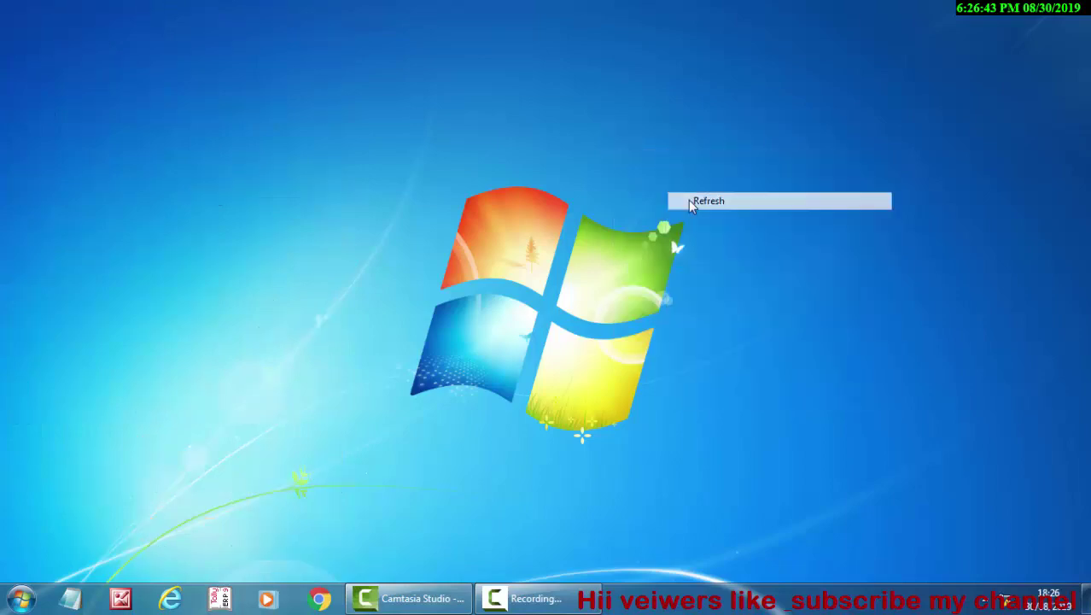
{"action": "right_click", "coordinate": [693, 204]}
{"action": "left_click", "coordinate": [722, 250]}
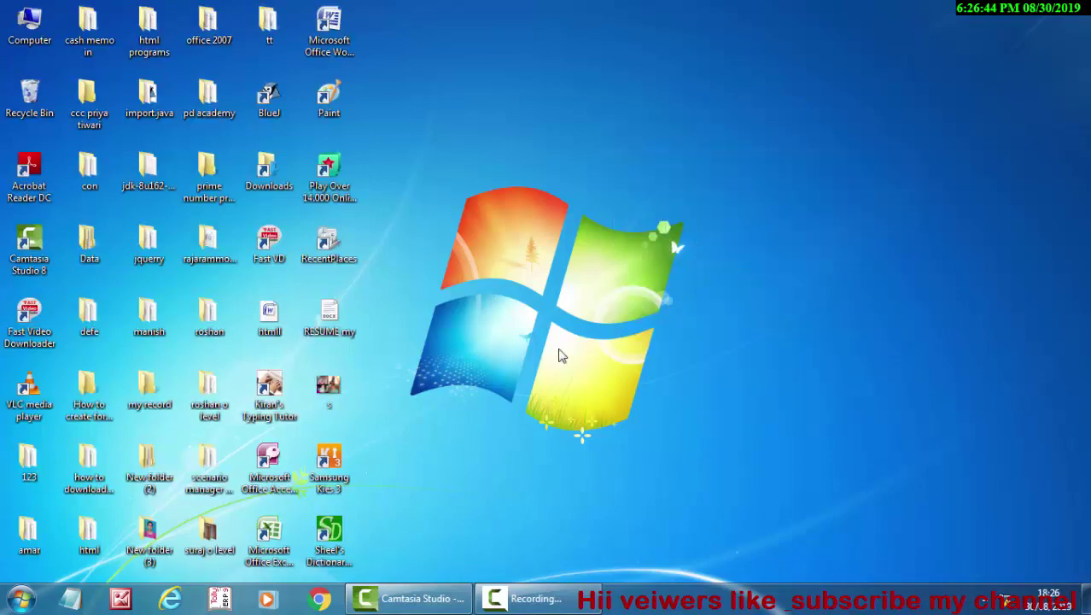
Step: Launch Access, create a blank database, and name its first table Record for Design View
{"action": "double_click", "coordinate": [256, 459]}
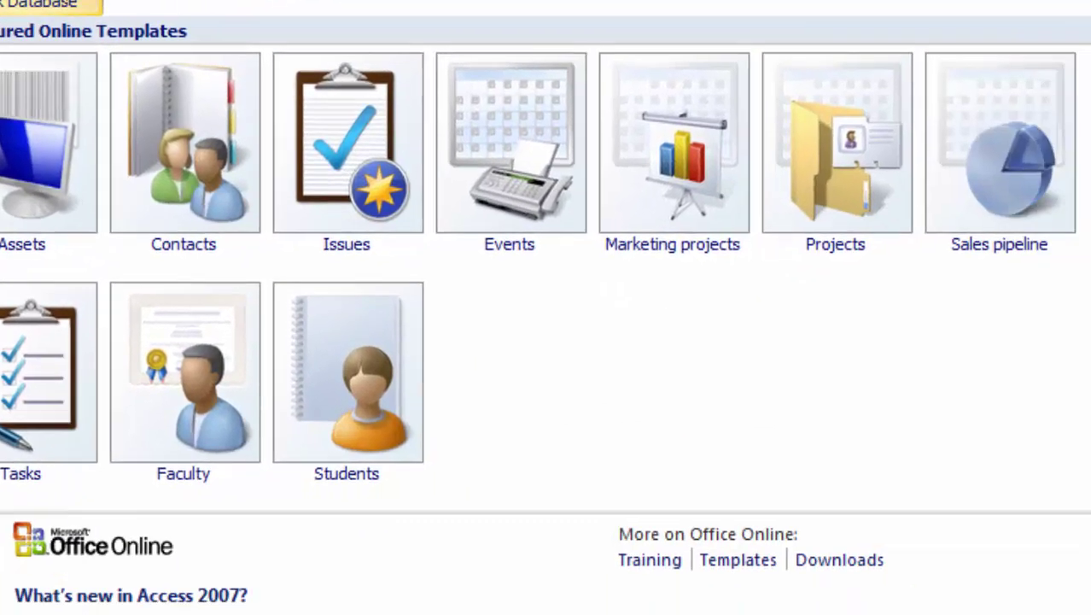
{"action": "left_click", "coordinate": [837, 389]}
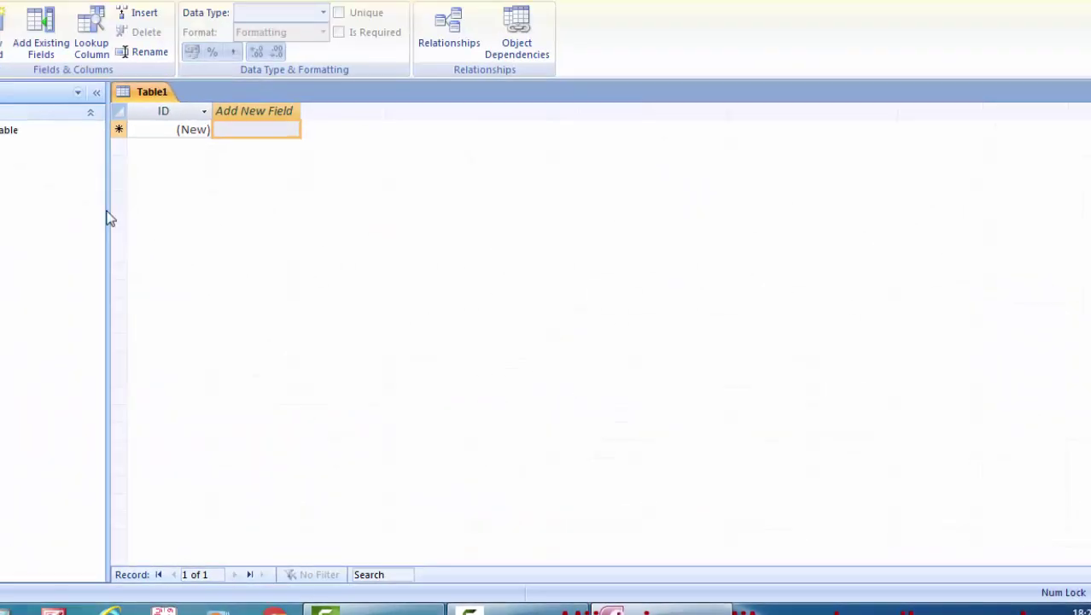
{"action": "left_click", "coordinate": [23, 89]}
{"action": "left_click", "coordinate": [54, 158]}
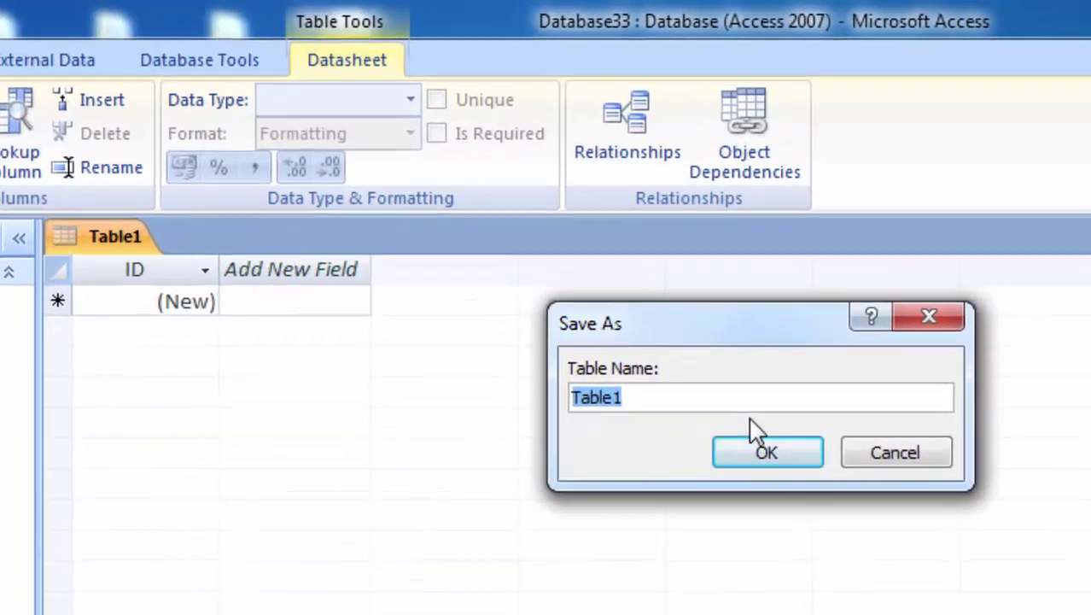
{"action": "key", "text": "BackSpace"}
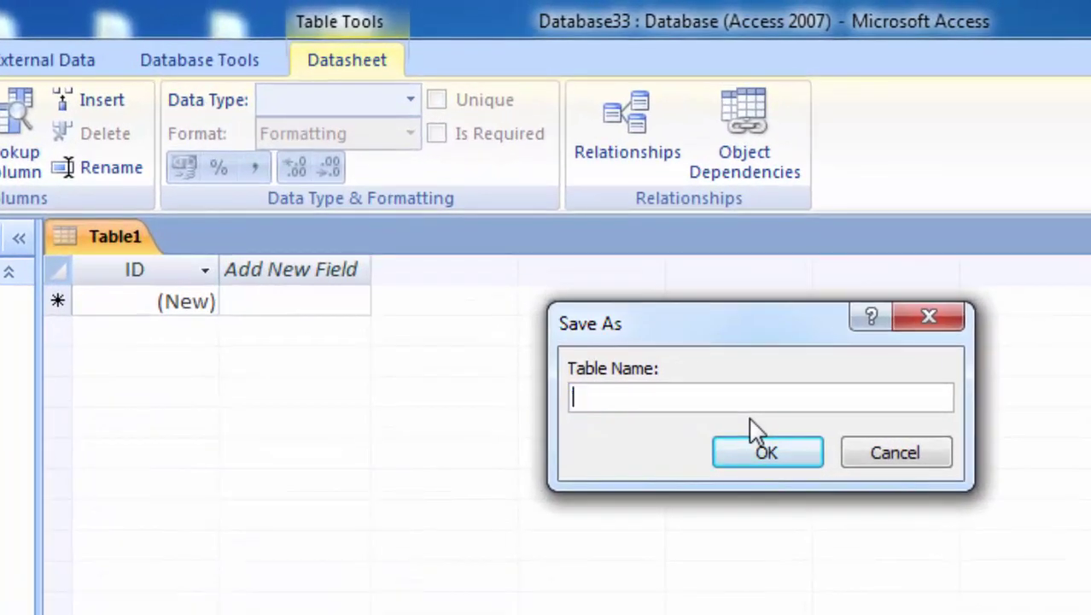
{"action": "type", "text": "Redco"}
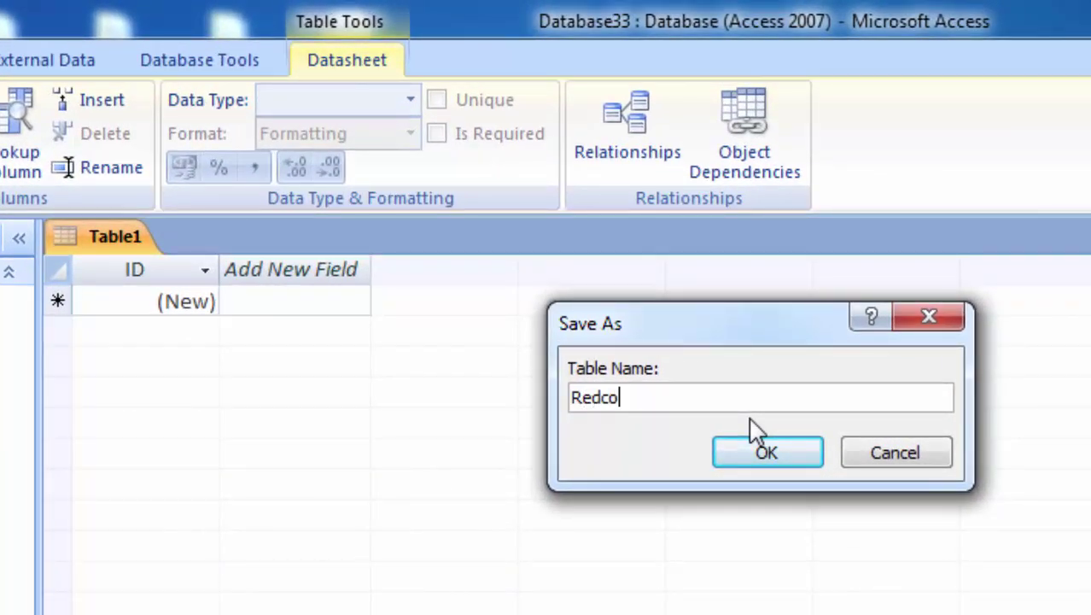
{"action": "type", "text": "rd"}
{"action": "key", "text": "BackSpace"}
Step: Save the table as Record, rename ID to Product Id, and add Product Name as Text
{"action": "left_click", "coordinate": [766, 453]}
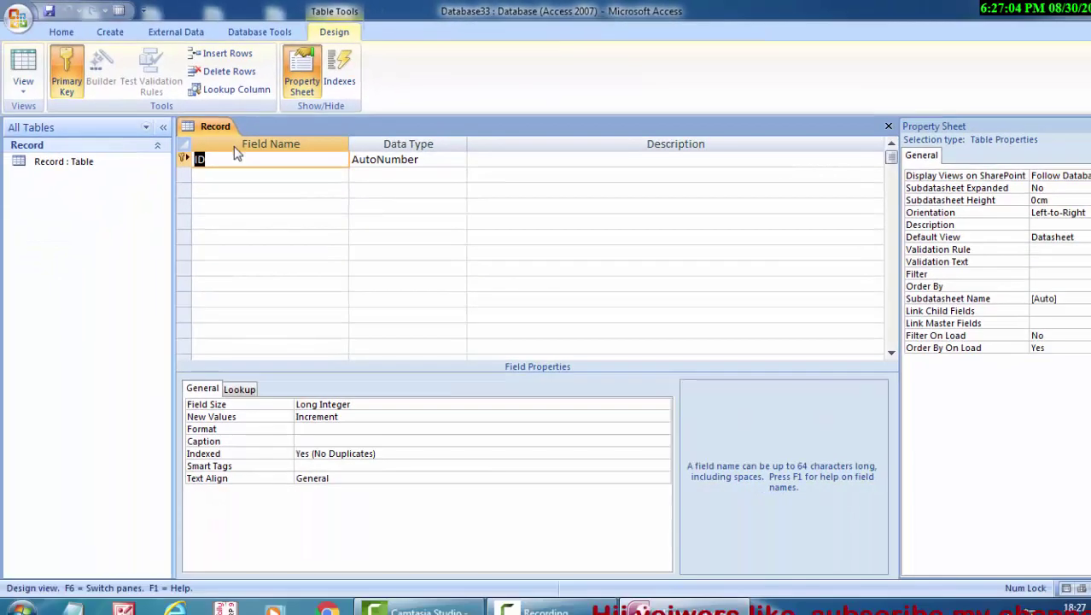
{"action": "left_click", "coordinate": [213, 192]}
{"action": "key", "text": "BackSpace"}
{"action": "key", "text": "BackSpace"}
{"action": "type", "text": "roduct"}
{"action": "type", "text": " Id"}
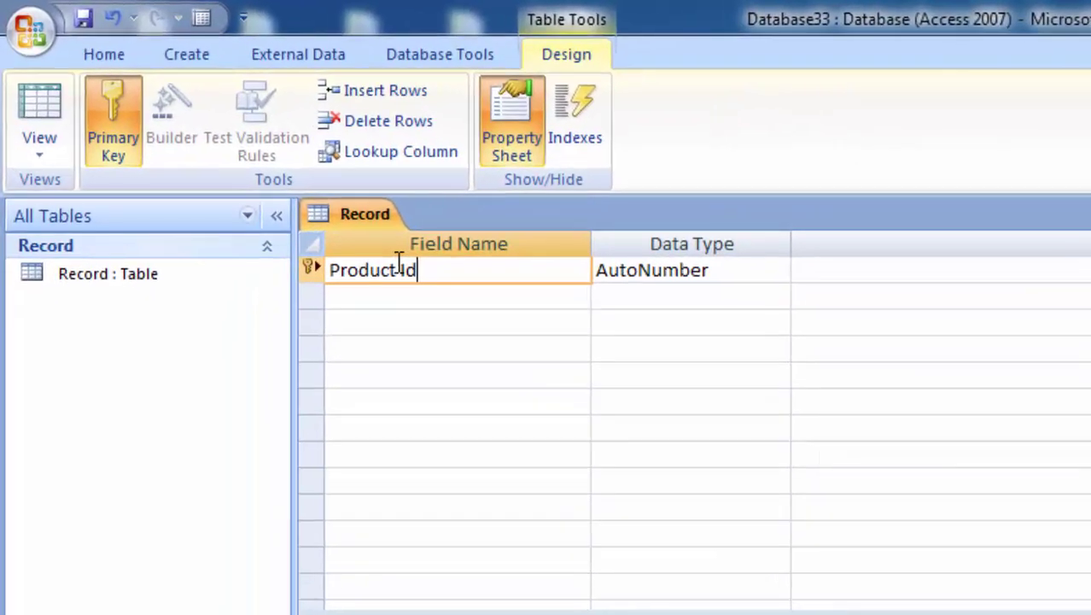
{"action": "left_click", "coordinate": [424, 295]}
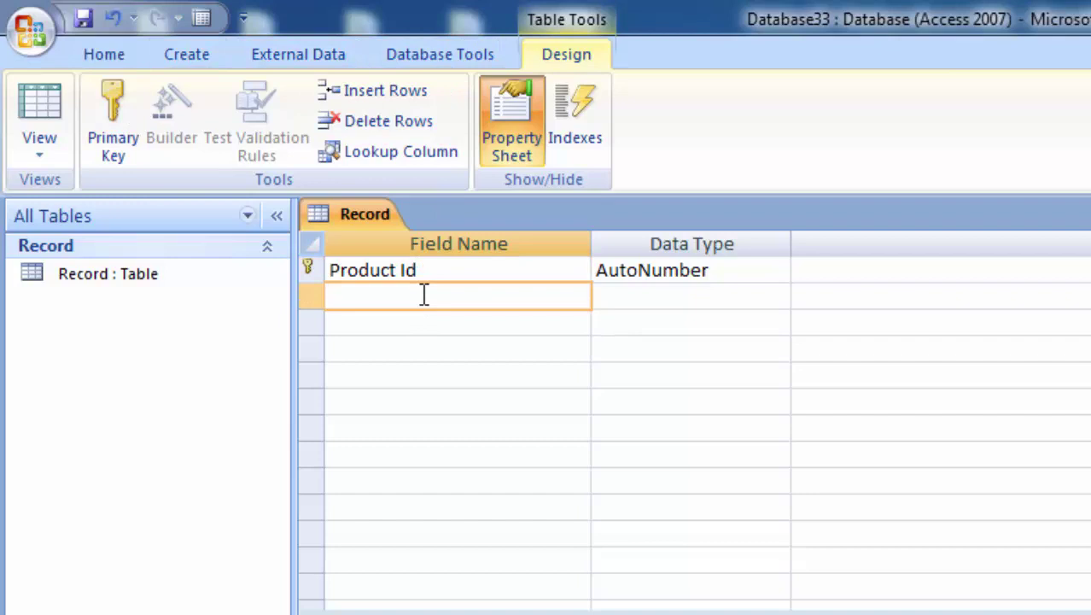
{"action": "type", "text": "P"}
{"action": "type", "text": "roduc"}
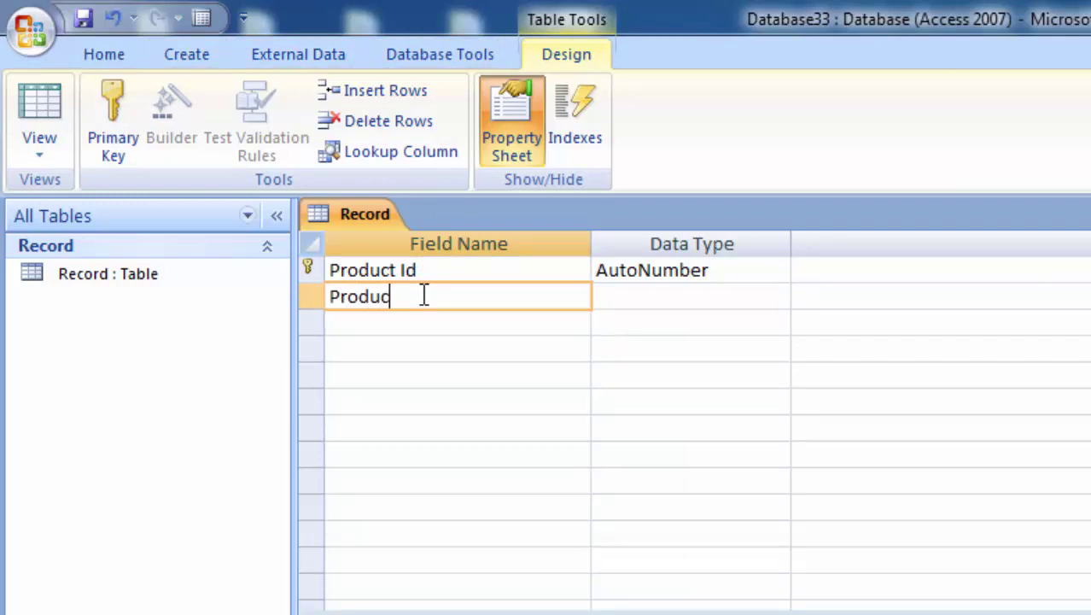
{"action": "type", "text": "t "}
{"action": "type", "text": "Nam"}
{"action": "type", "text": "e"}
{"action": "left_click", "coordinate": [707, 297]}
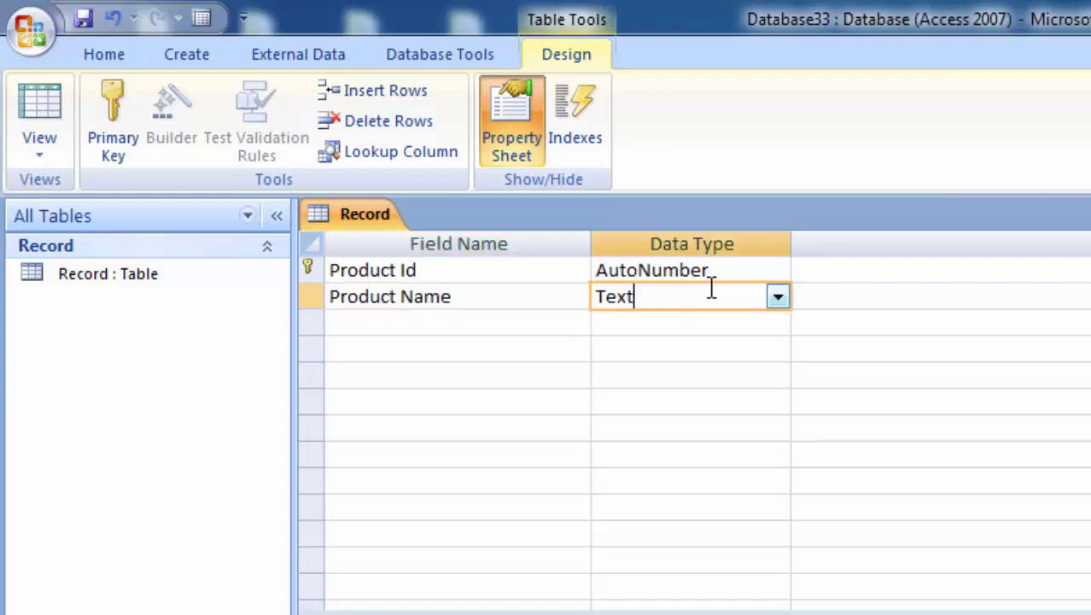
Step: Add Price and Unit fields, both with the Number data type
{"action": "left_click", "coordinate": [396, 324]}
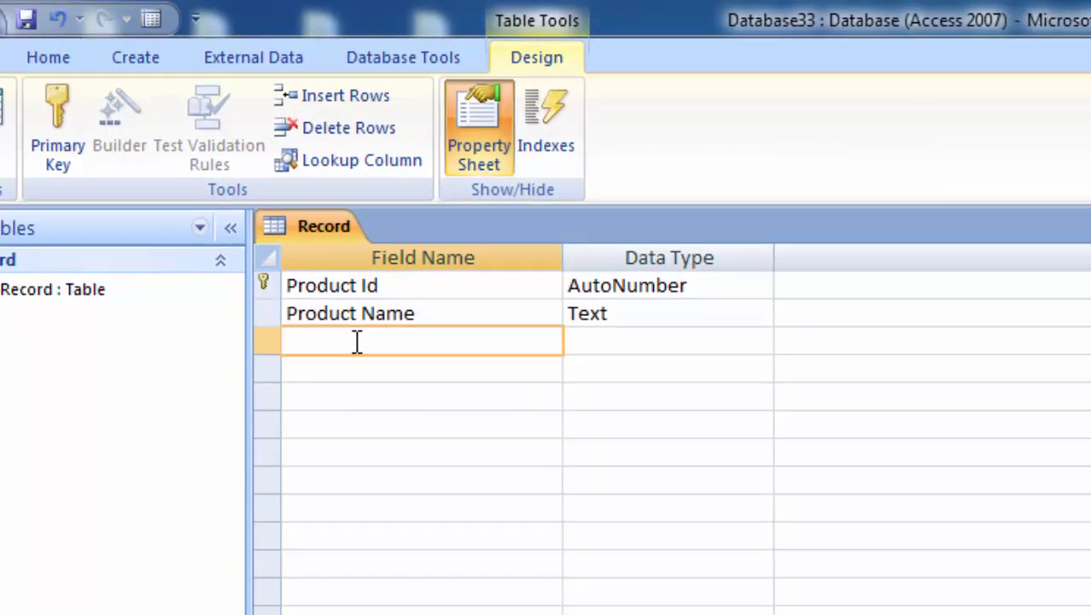
{"action": "type", "text": "Price"}
{"action": "left_click", "coordinate": [645, 342]}
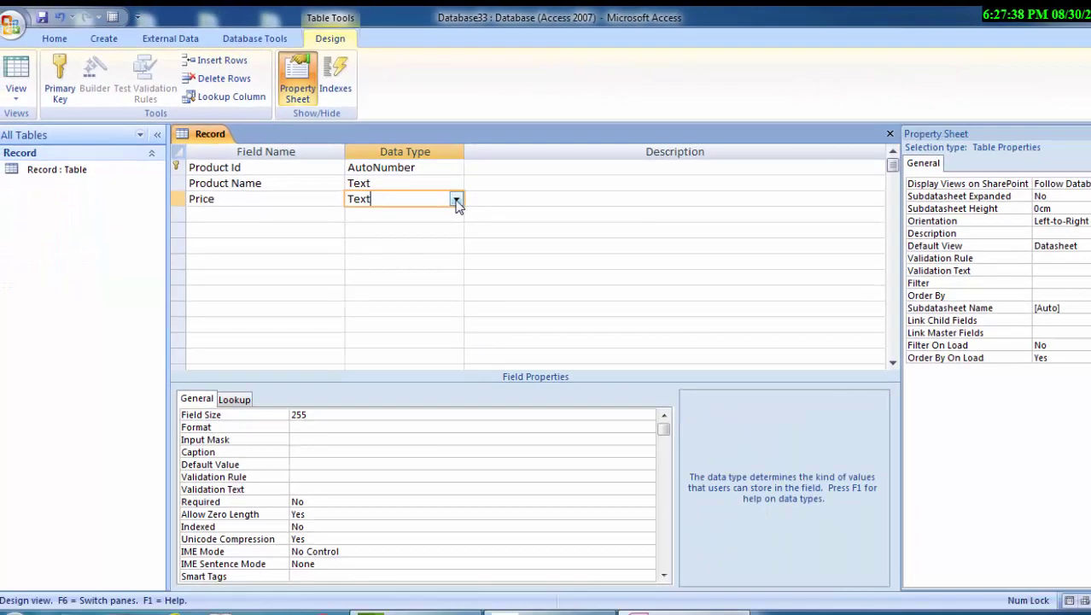
{"action": "left_click", "coordinate": [456, 200]}
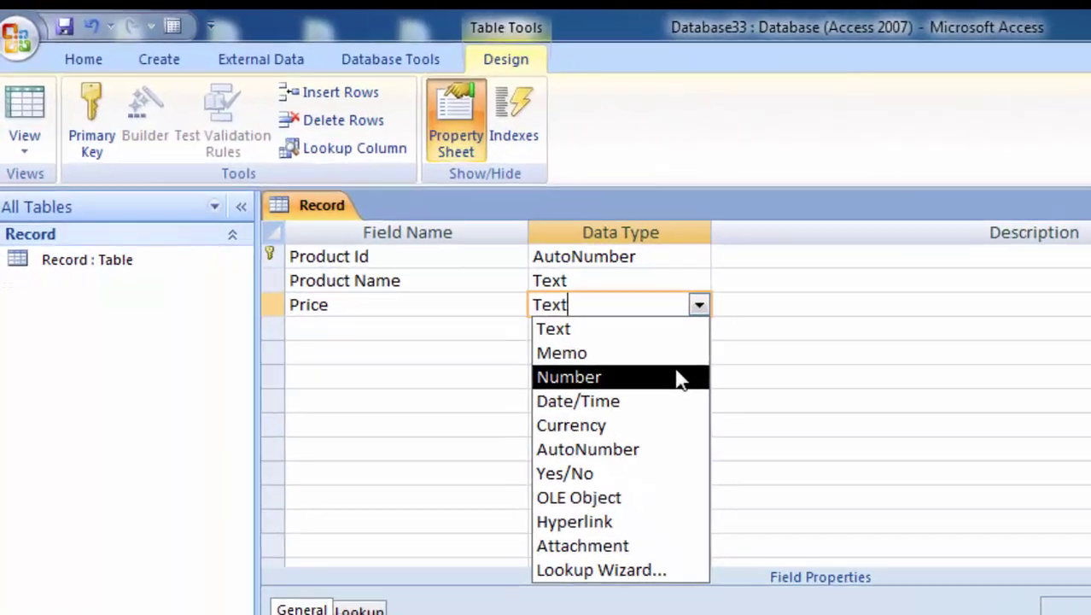
{"action": "left_click", "coordinate": [440, 246]}
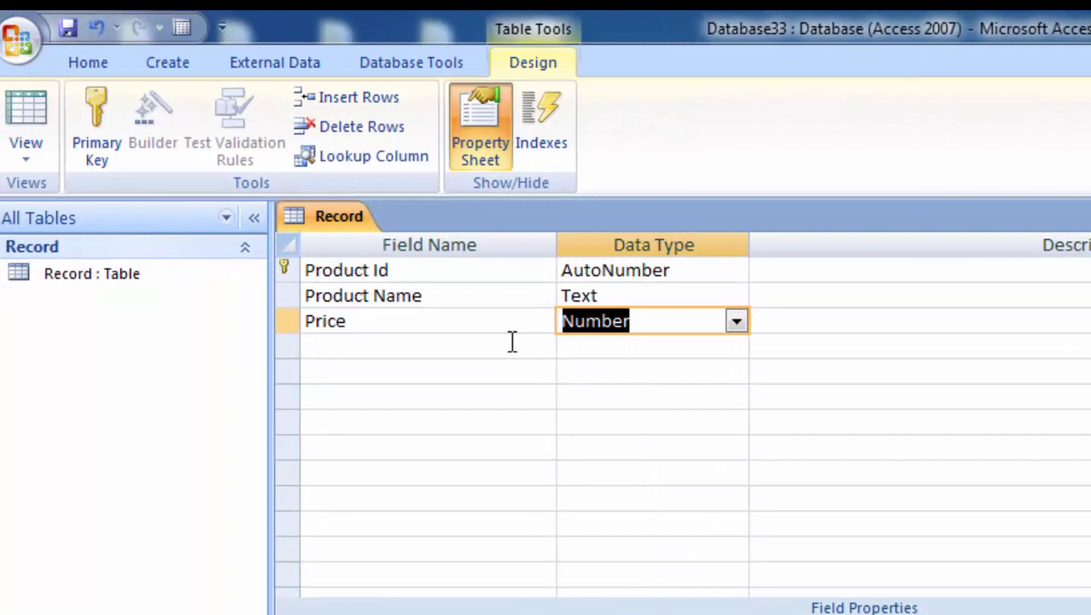
{"action": "left_click", "coordinate": [359, 350]}
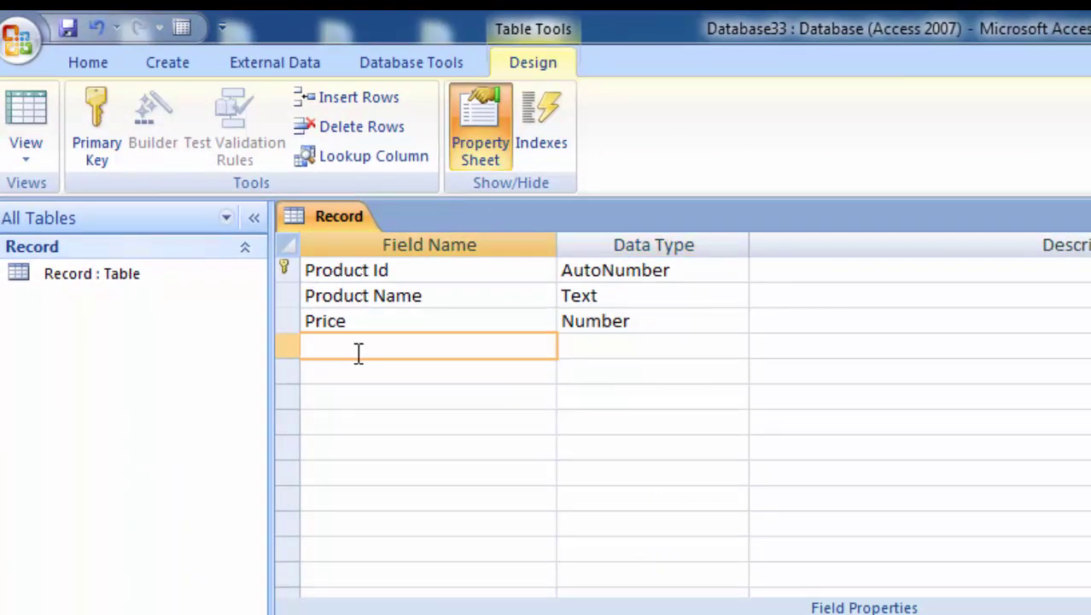
{"action": "type", "text": "Unit"}
{"action": "left_click", "coordinate": [645, 345]}
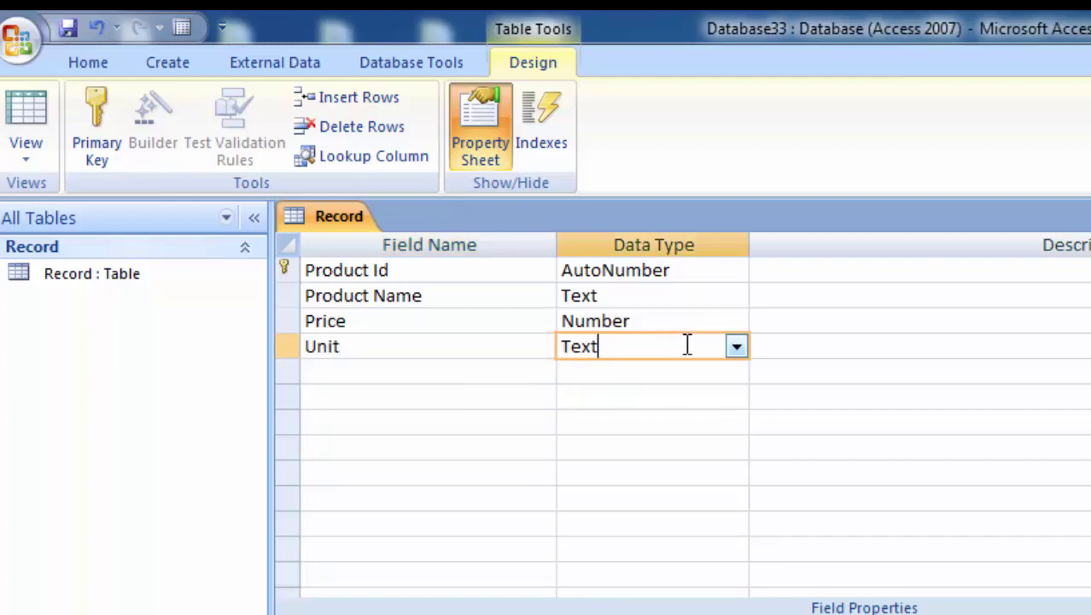
{"action": "left_click", "coordinate": [735, 347]}
{"action": "left_click", "coordinate": [670, 421]}
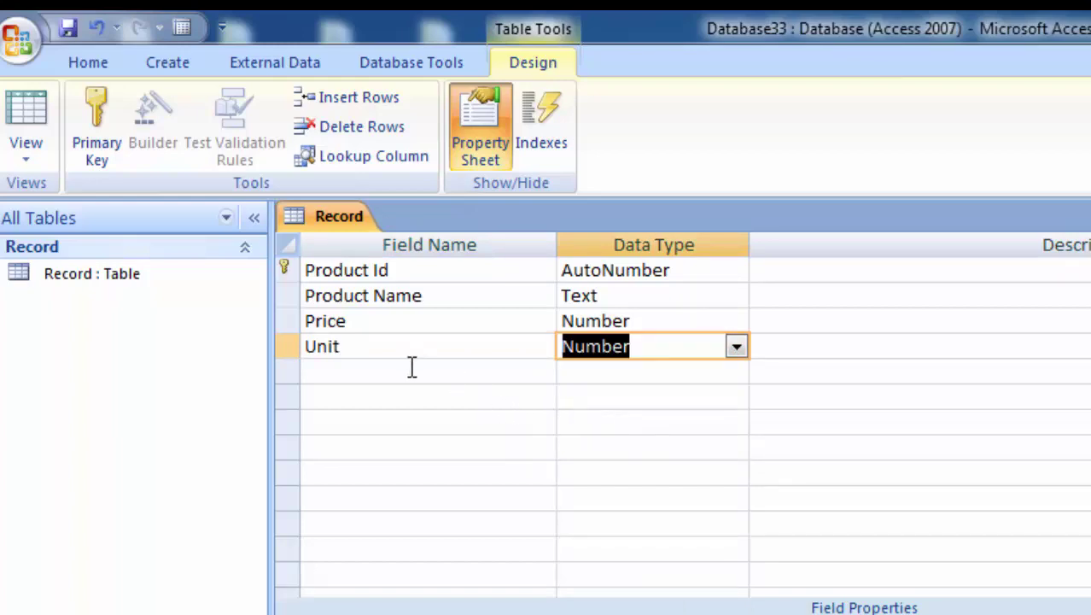
{"action": "left_click", "coordinate": [429, 329]}
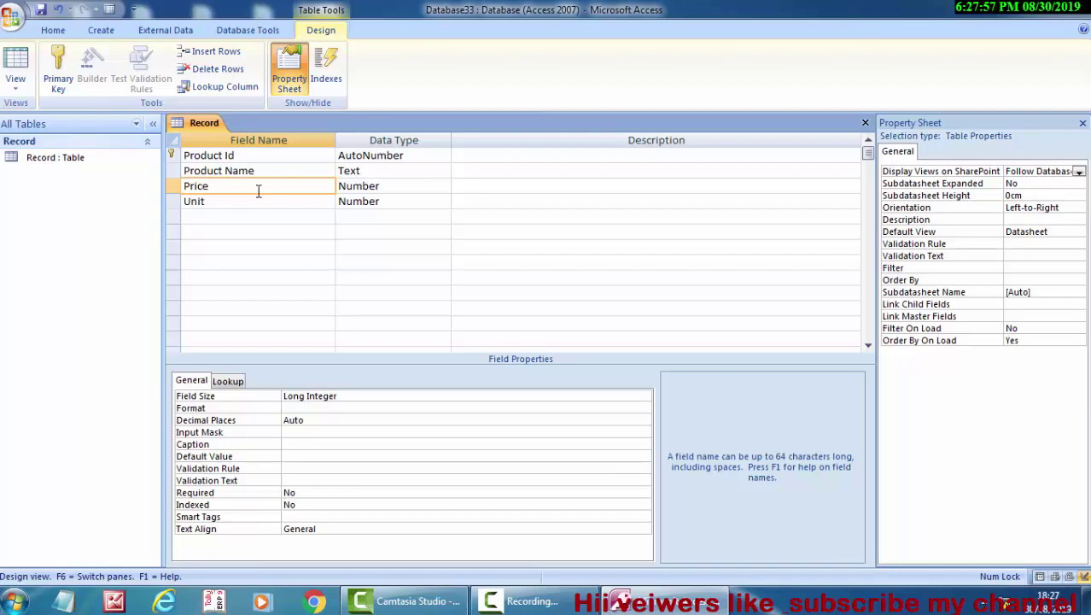
Step: Set the Price field's size to Decimal with a scale of 3
{"action": "left_click", "coordinate": [388, 181]}
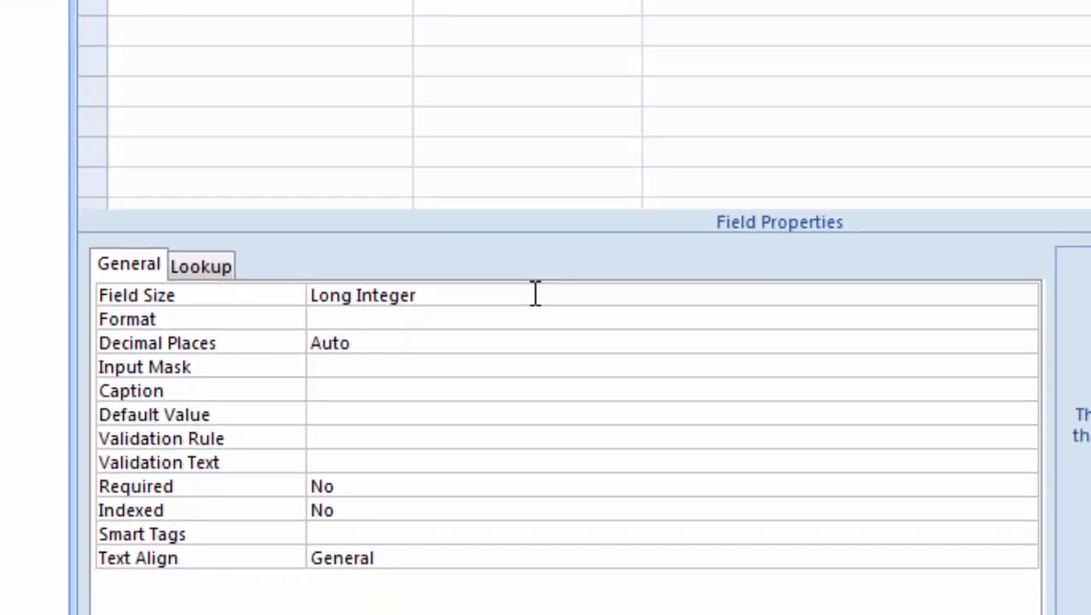
{"action": "left_click", "coordinate": [521, 286]}
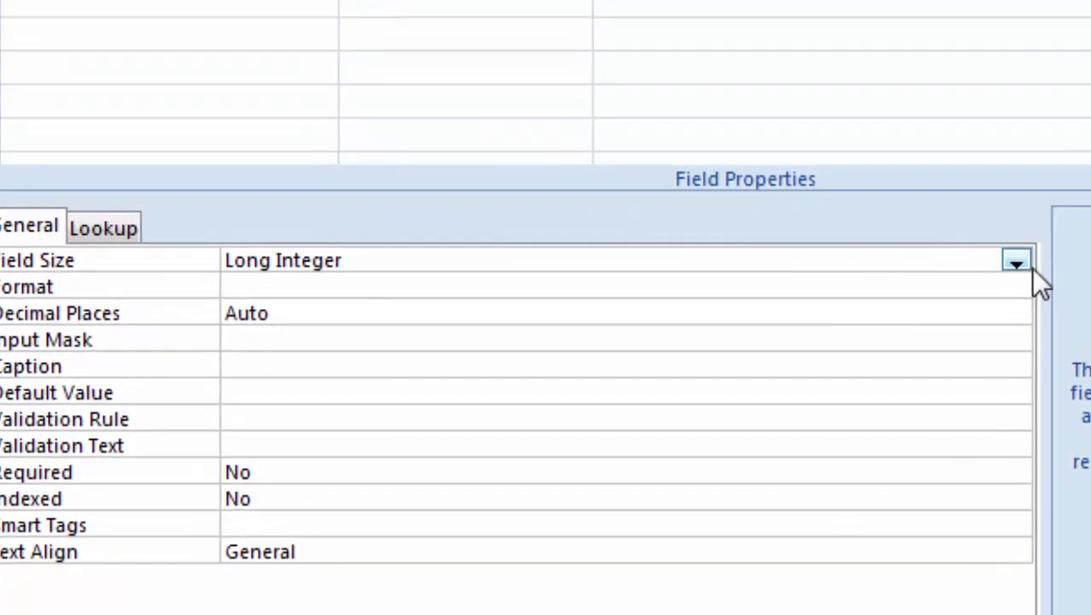
{"action": "left_click", "coordinate": [1016, 263]}
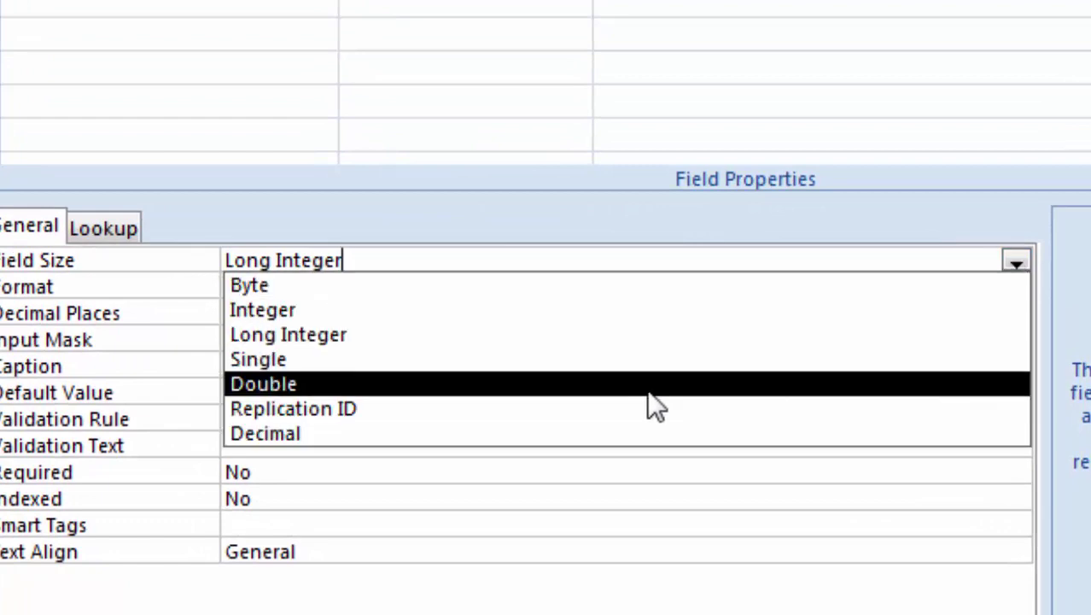
{"action": "left_click", "coordinate": [562, 434]}
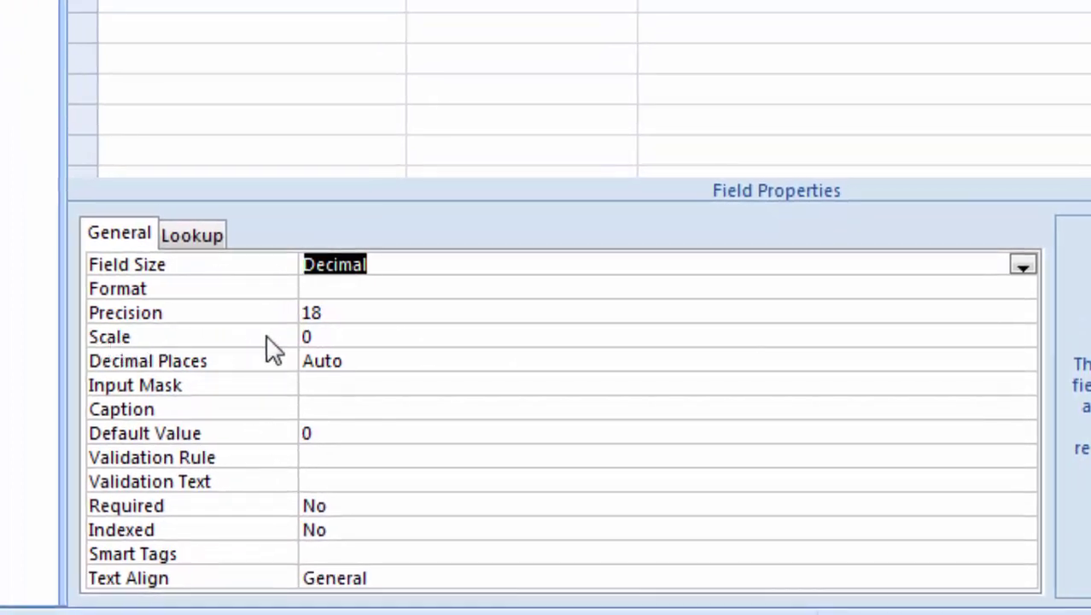
{"action": "left_click", "coordinate": [328, 335]}
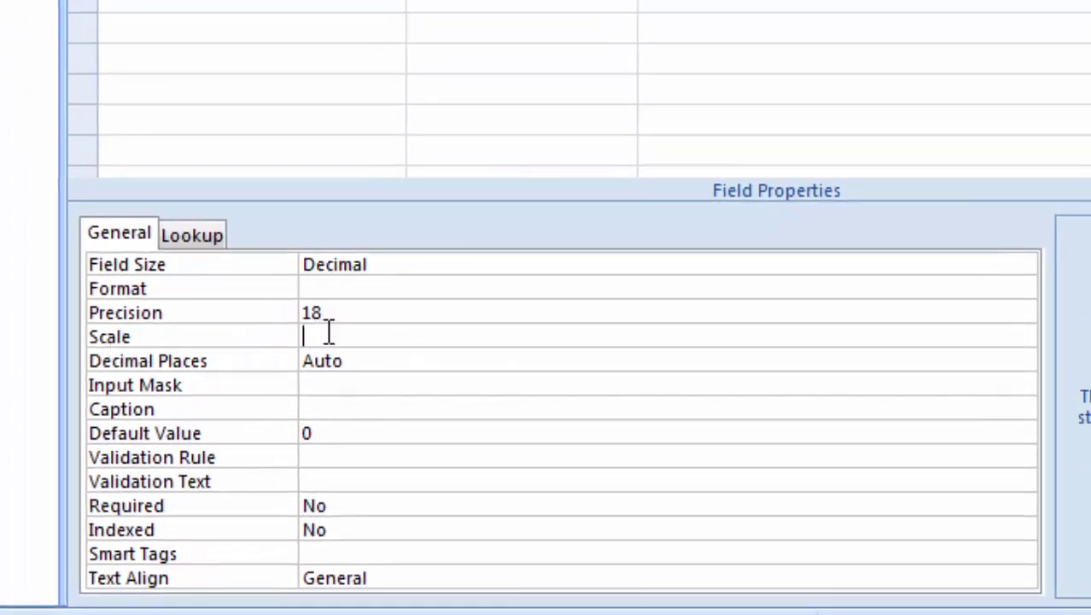
{"action": "type", "text": "3"}
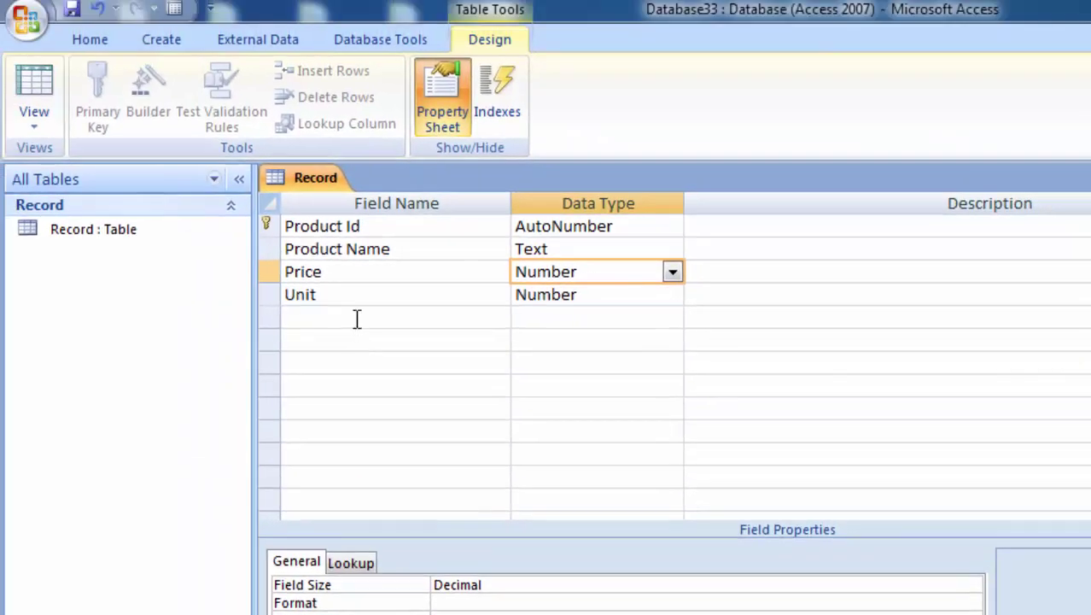
Step: Add a new field named 'Total Calculation of Sale'
{"action": "left_click", "coordinate": [357, 317]}
{"action": "left_click", "coordinate": [261, 217]}
{"action": "type", "text": "T"}
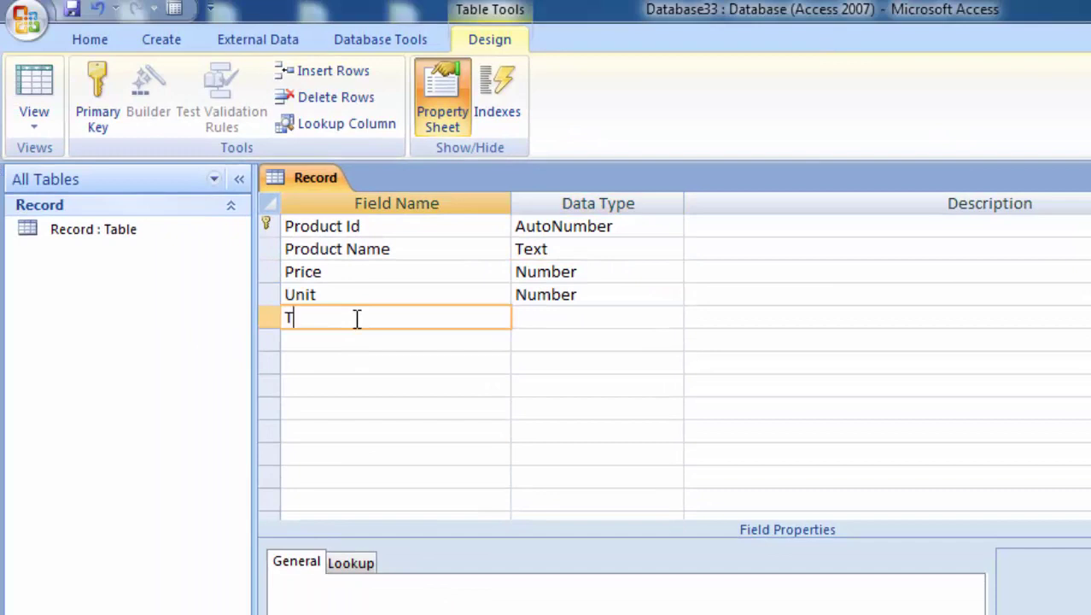
{"action": "type", "text": "o"}
{"action": "key", "text": "BackSpace"}
{"action": "key", "text": "BackSpace"}
{"action": "key", "text": "BackSpace"}
{"action": "type", "text": "o"}
{"action": "type", "text": "tal "}
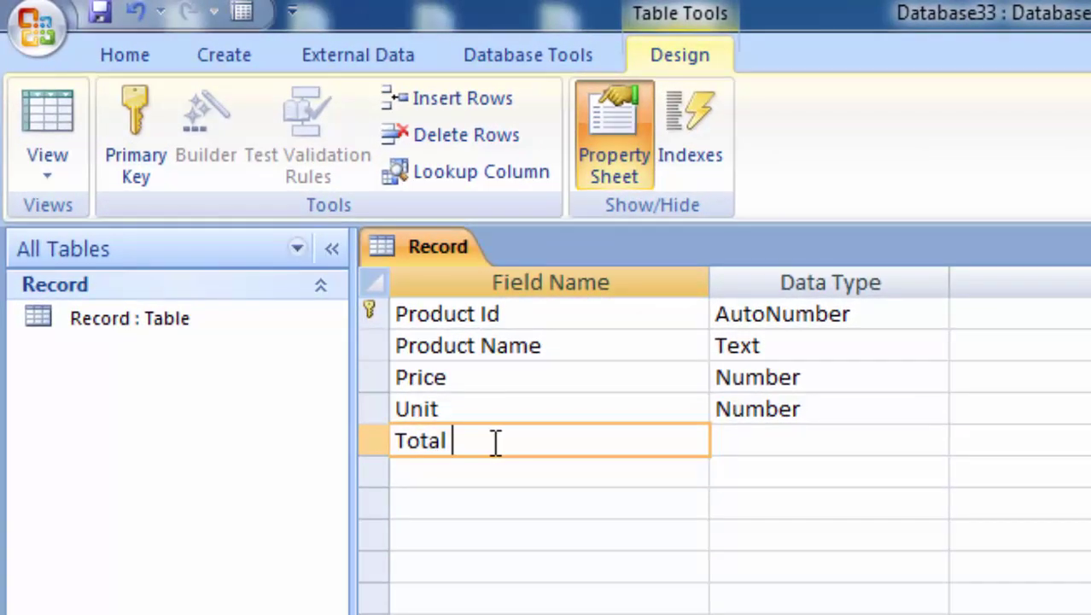
{"action": "type", "text": "Ca"}
{"action": "type", "text": "lx"}
{"action": "key", "text": "BackSpace"}
{"action": "type", "text": "culat"}
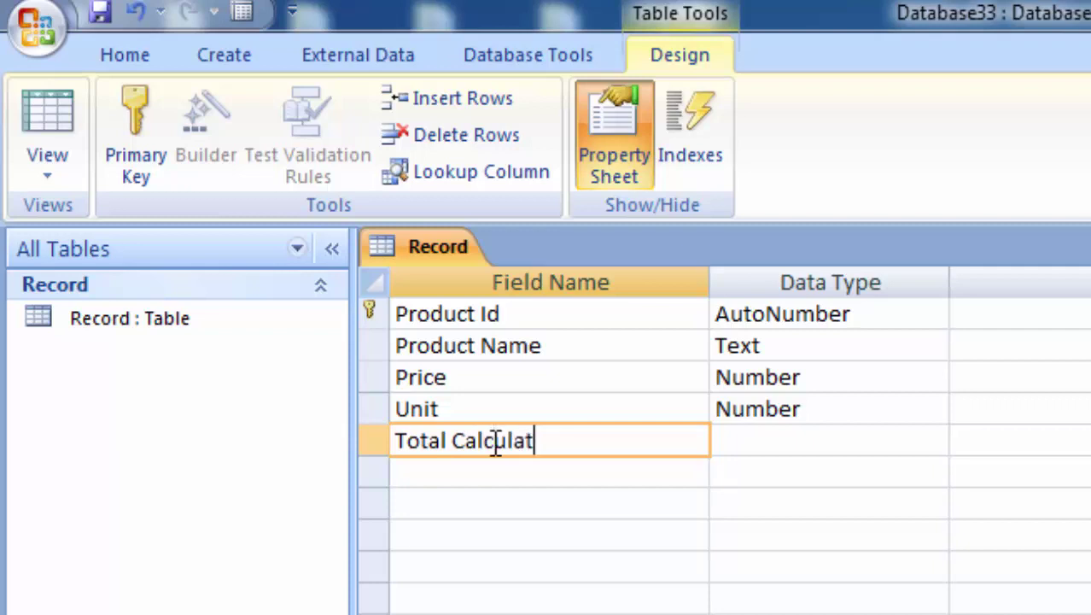
{"action": "type", "text": "ion of "}
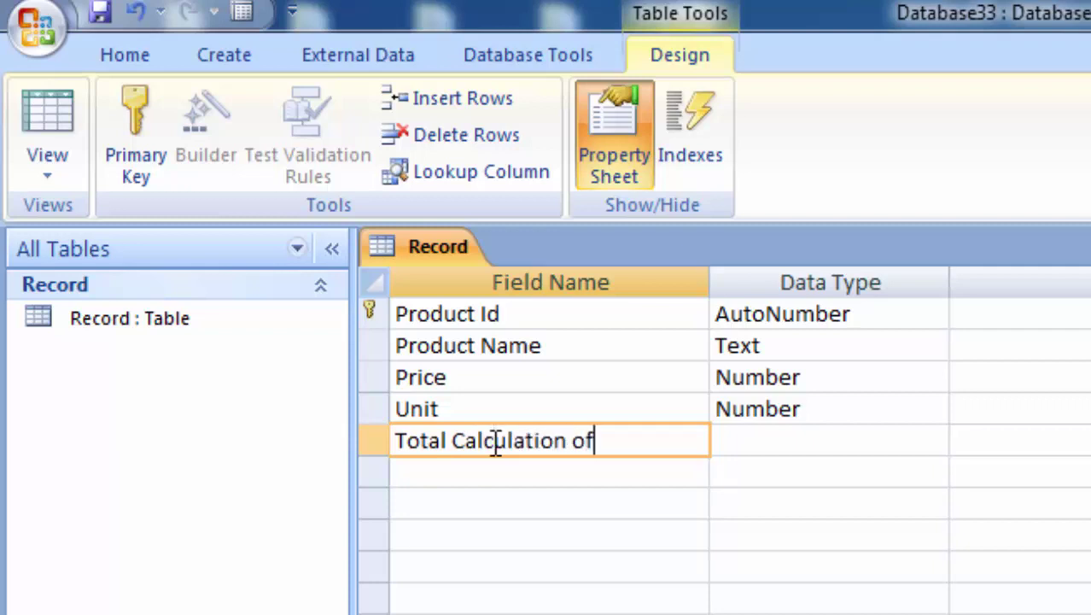
{"action": "type", "text": "Sal"}
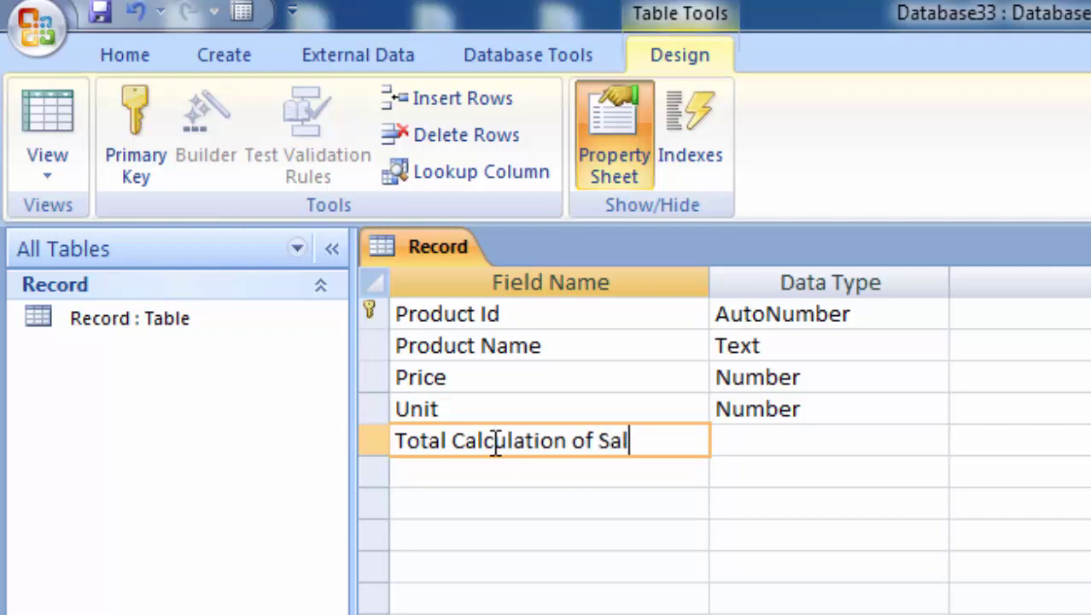
{"action": "type", "text": "e"}
Step: Make Total Calculation of Sale a Number with Decimal field size and scale 3
{"action": "left_click", "coordinate": [837, 449]}
{"action": "left_click", "coordinate": [932, 440]}
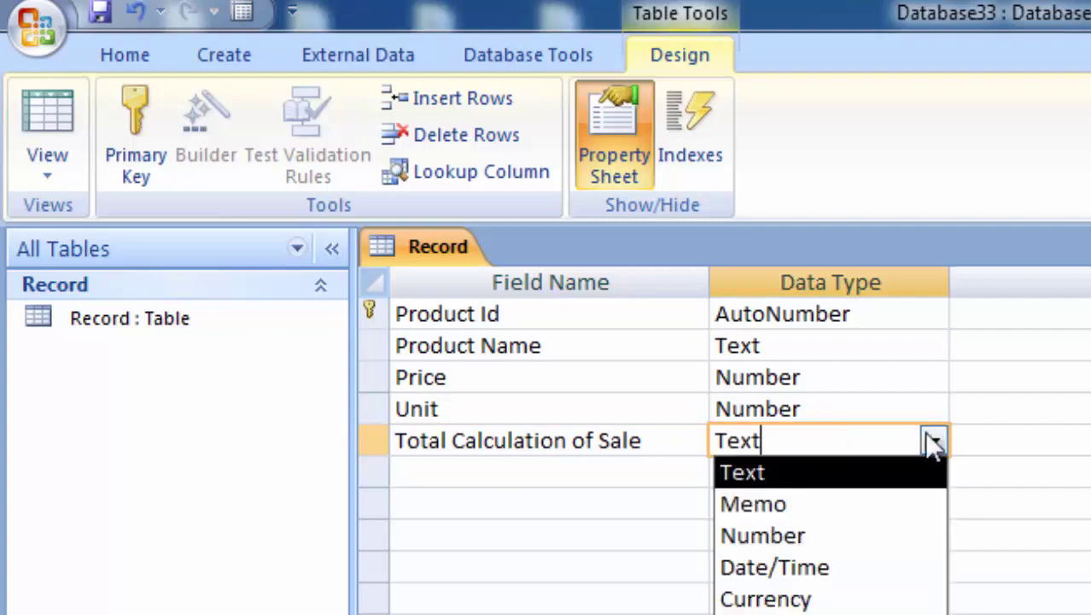
{"action": "left_click", "coordinate": [794, 534]}
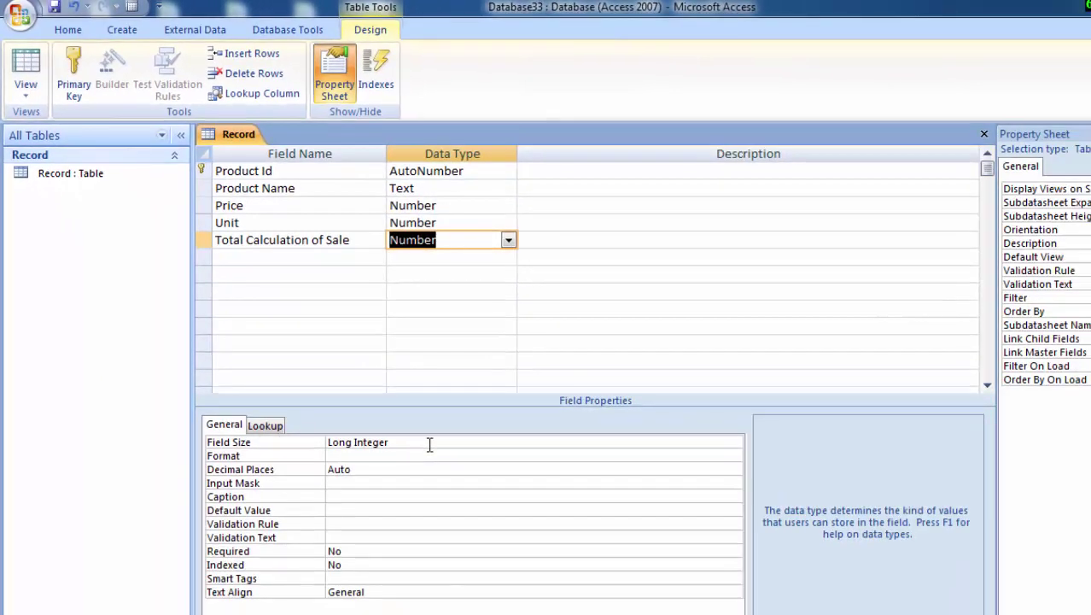
{"action": "left_click", "coordinate": [755, 455]}
{"action": "left_click", "coordinate": [976, 484]}
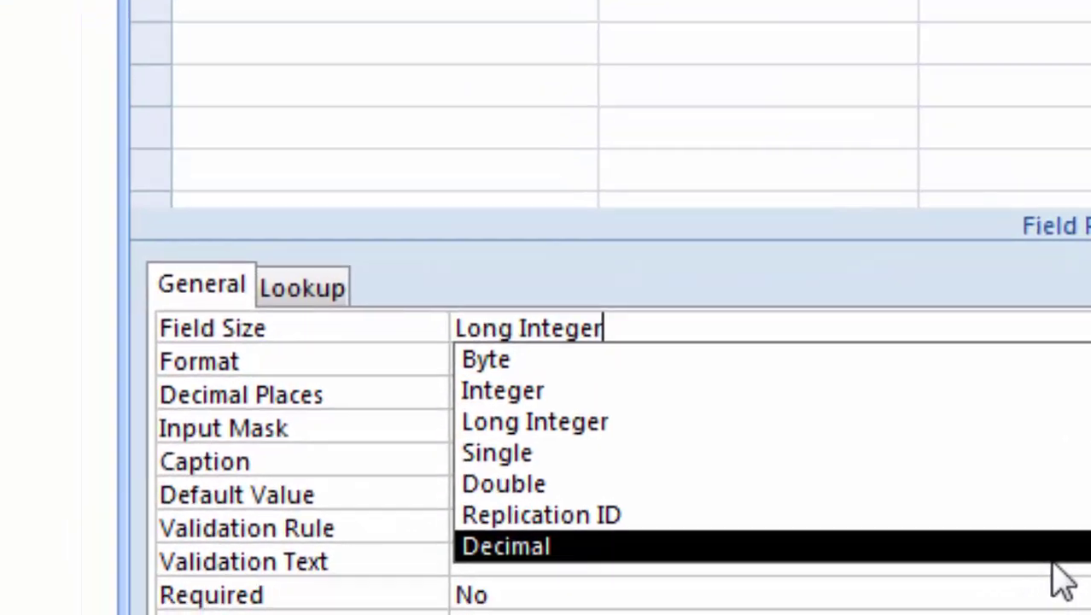
{"action": "left_click", "coordinate": [697, 611]}
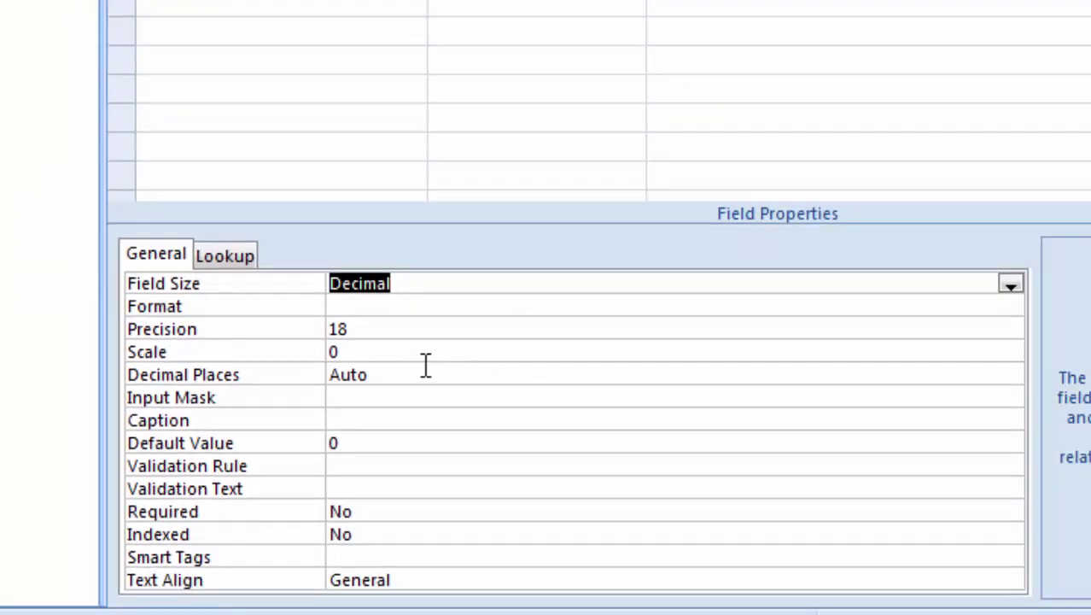
{"action": "left_click", "coordinate": [452, 355]}
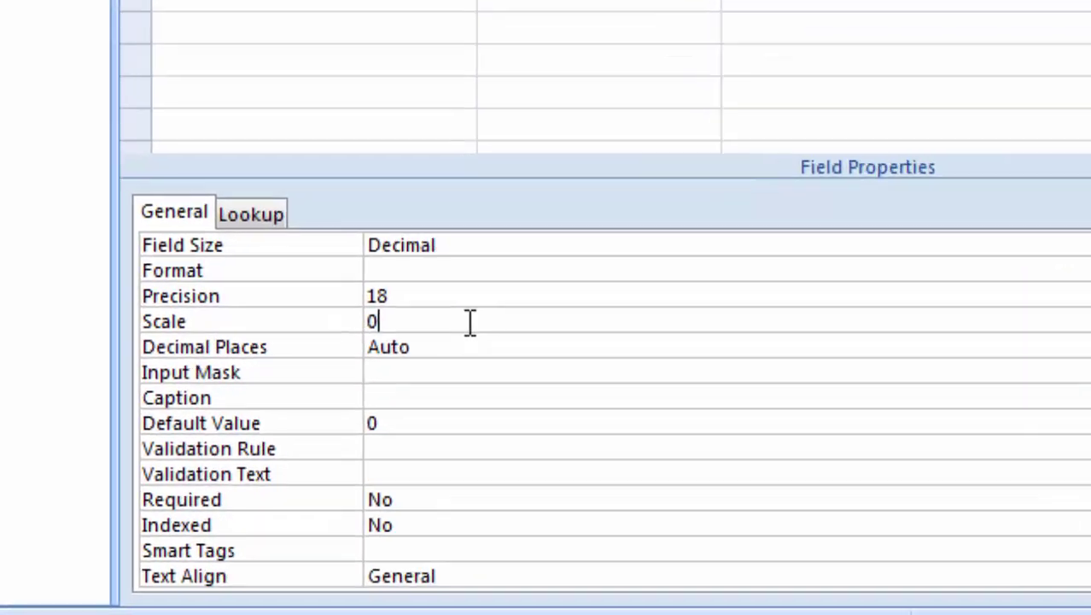
{"action": "key", "text": "BackSpace"}
{"action": "type", "text": "3"}
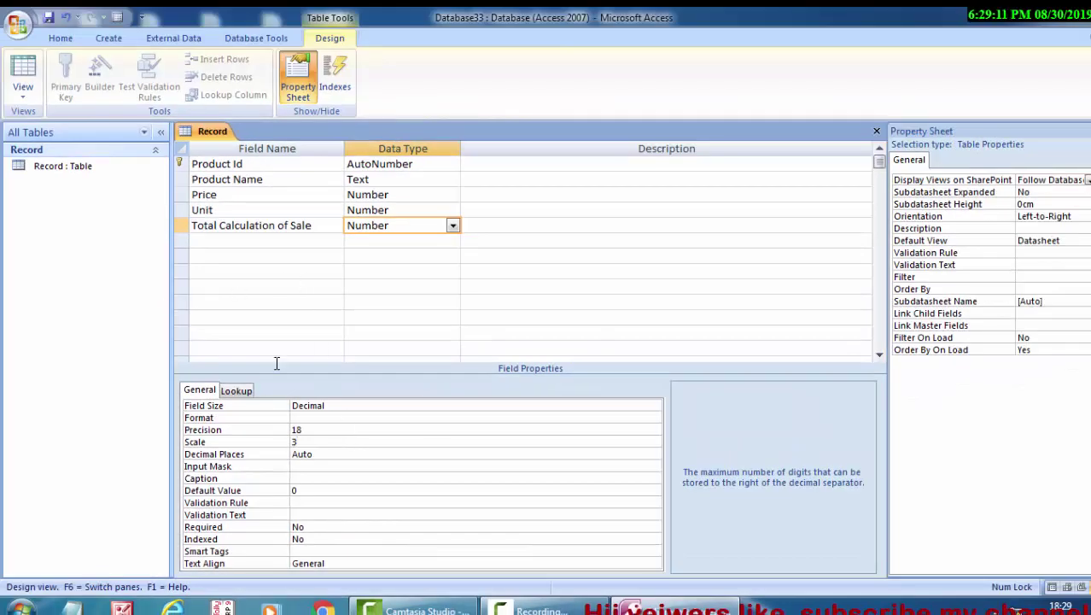
Step: Save the Record table, show it as a datasheet, and autofit Product Name and Total Calculation of Sale
{"action": "left_click", "coordinate": [16, 72]}
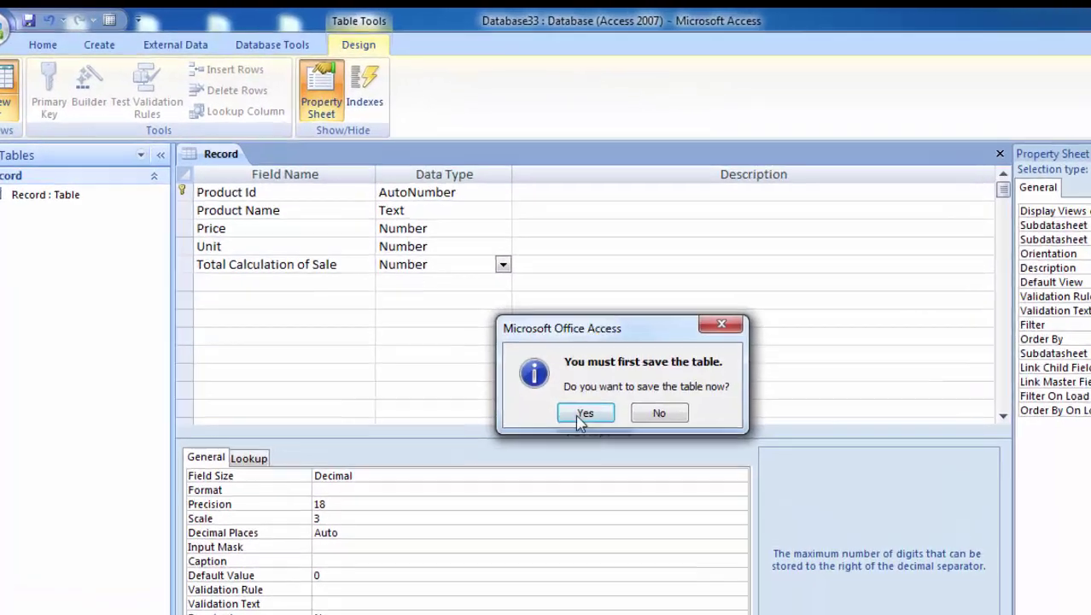
{"action": "left_click", "coordinate": [579, 414]}
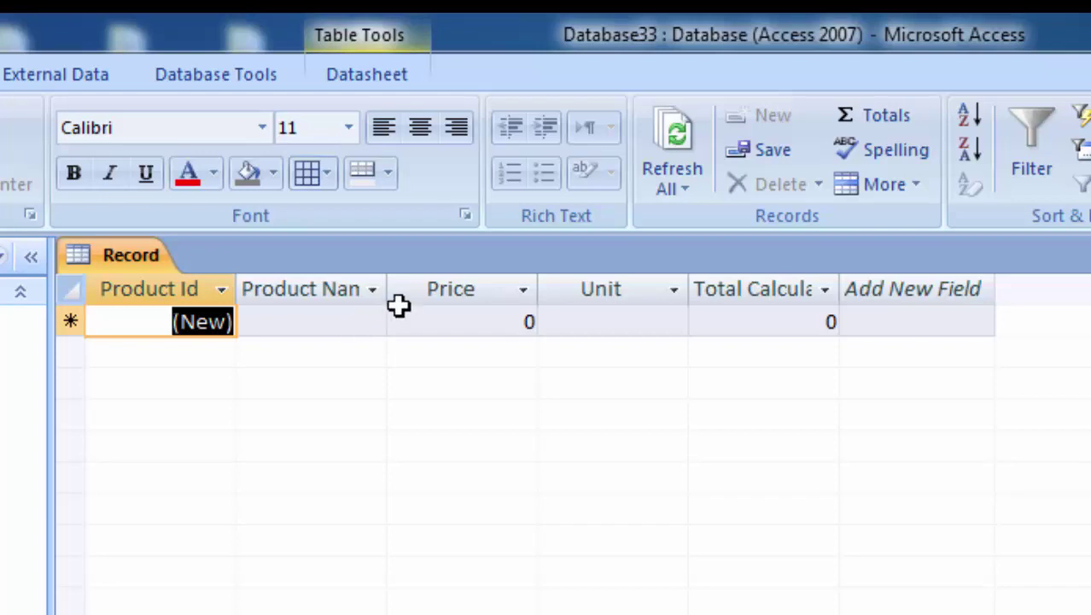
{"action": "double_click", "coordinate": [385, 290]}
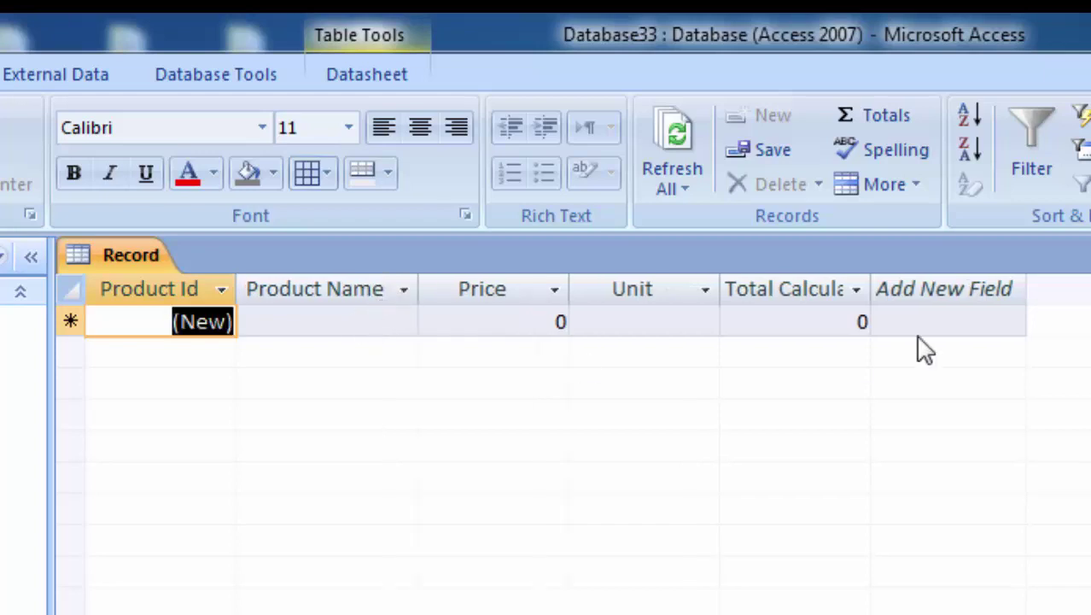
{"action": "double_click", "coordinate": [870, 289]}
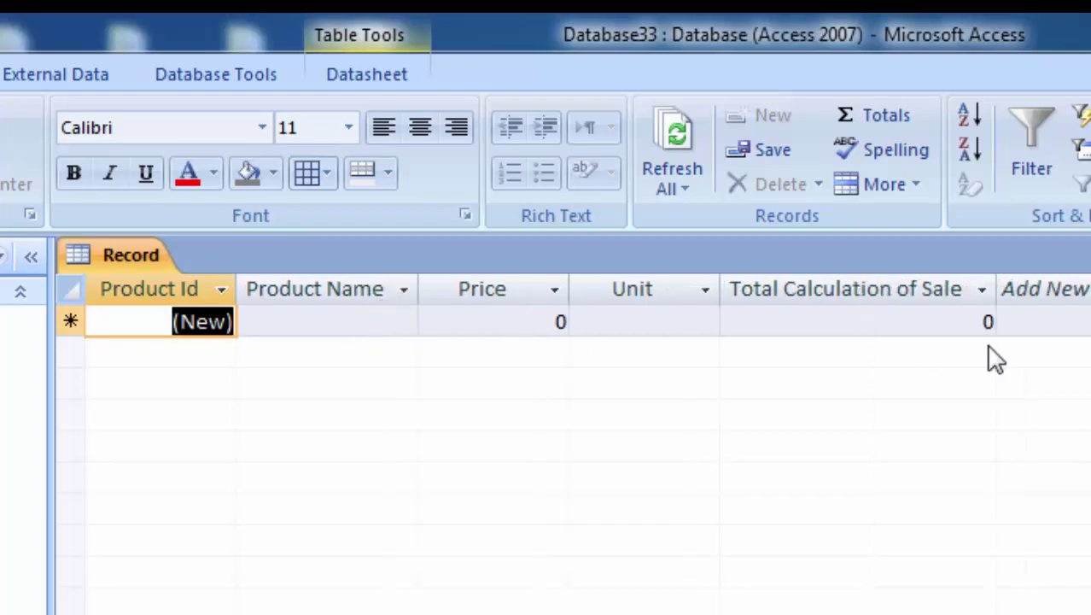
{"action": "left_click", "coordinate": [302, 321]}
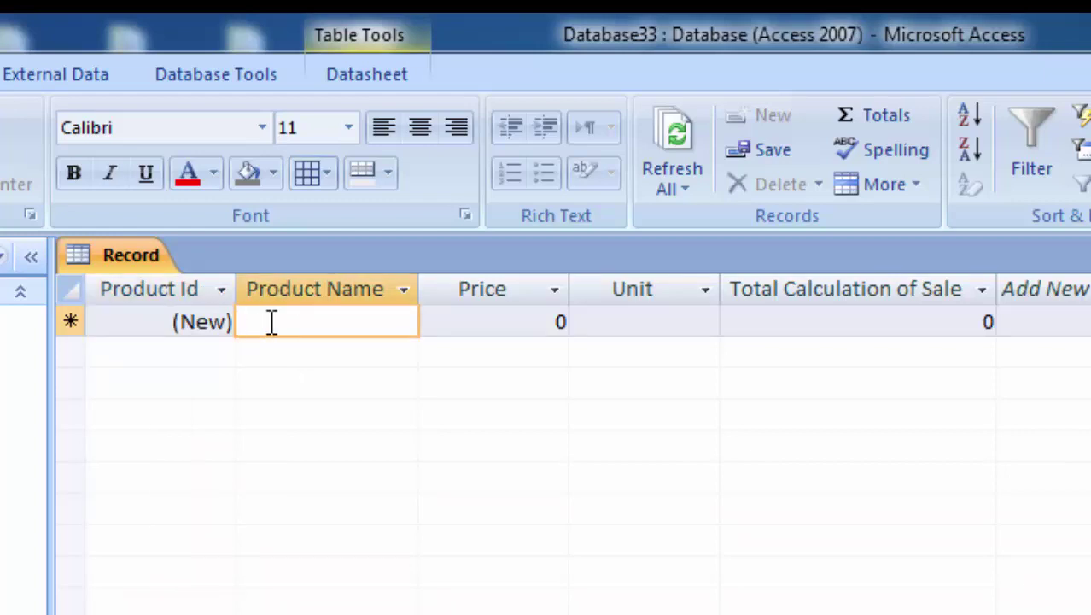
Step: Enter the first product: Parle- G, price 22.5, 6 units
{"action": "type", "text": "Par"}
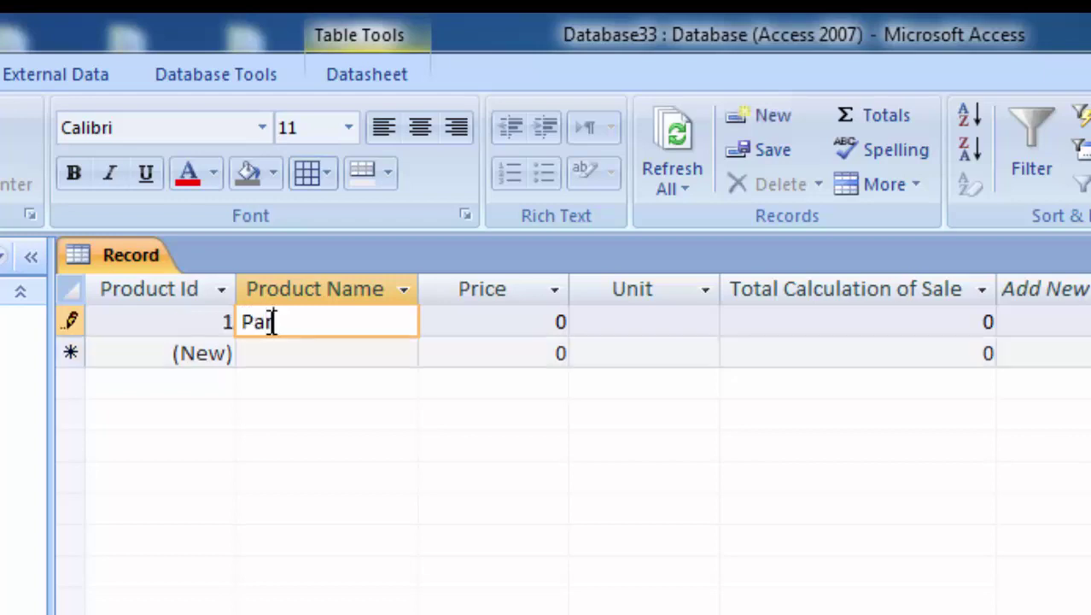
{"action": "type", "text": "le- "}
{"action": "type", "text": "G"}
{"action": "left_click", "coordinate": [446, 329]}
{"action": "type", "text": "220"}
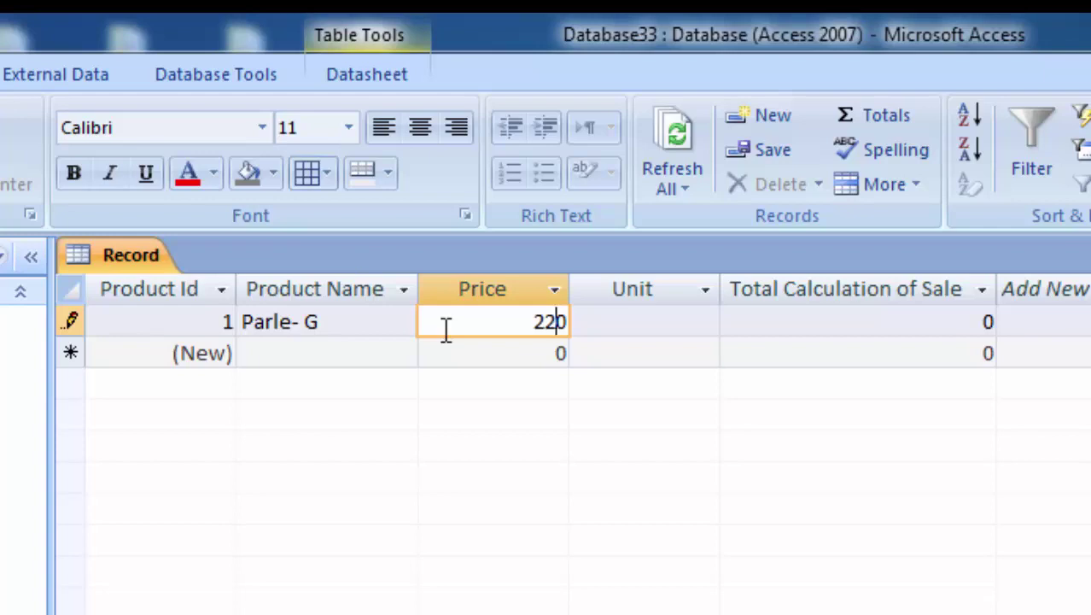
{"action": "type", "text": ".5"}
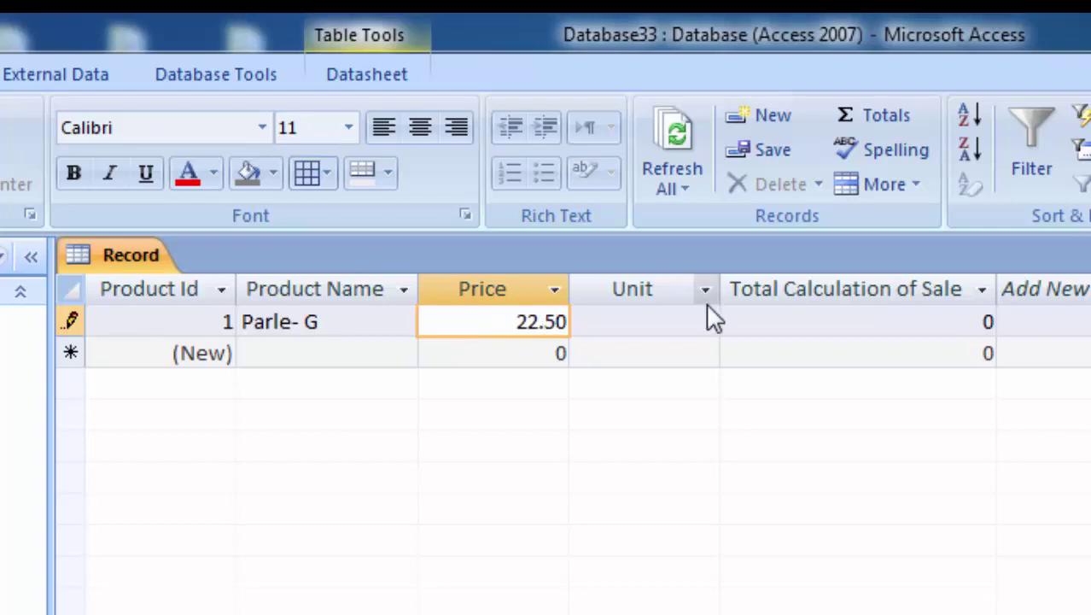
{"action": "left_click", "coordinate": [681, 323]}
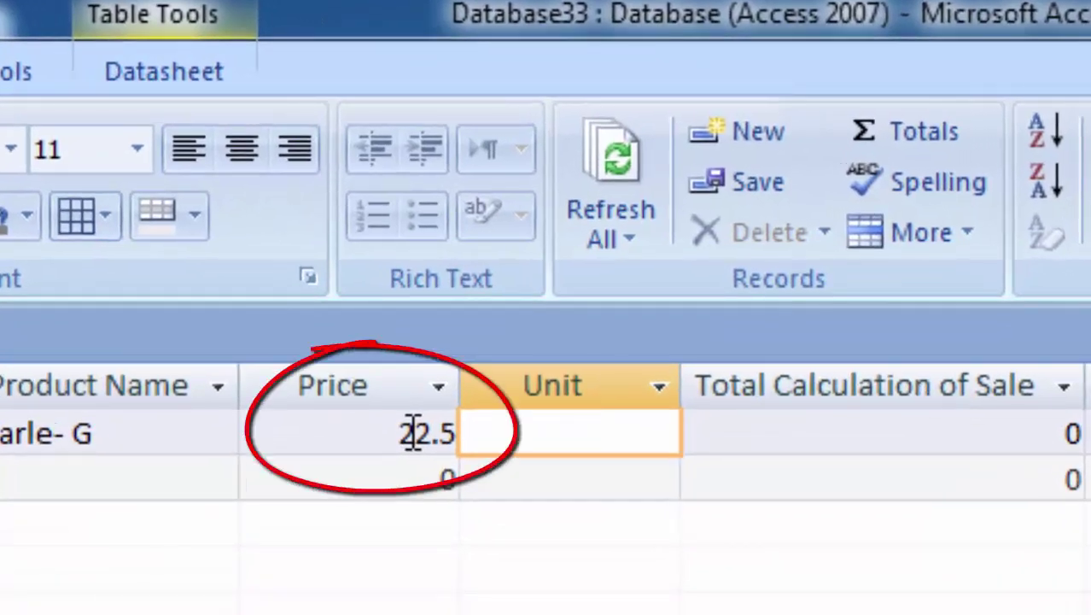
{"action": "type", "text": "6"}
{"action": "left_click", "coordinate": [811, 431]}
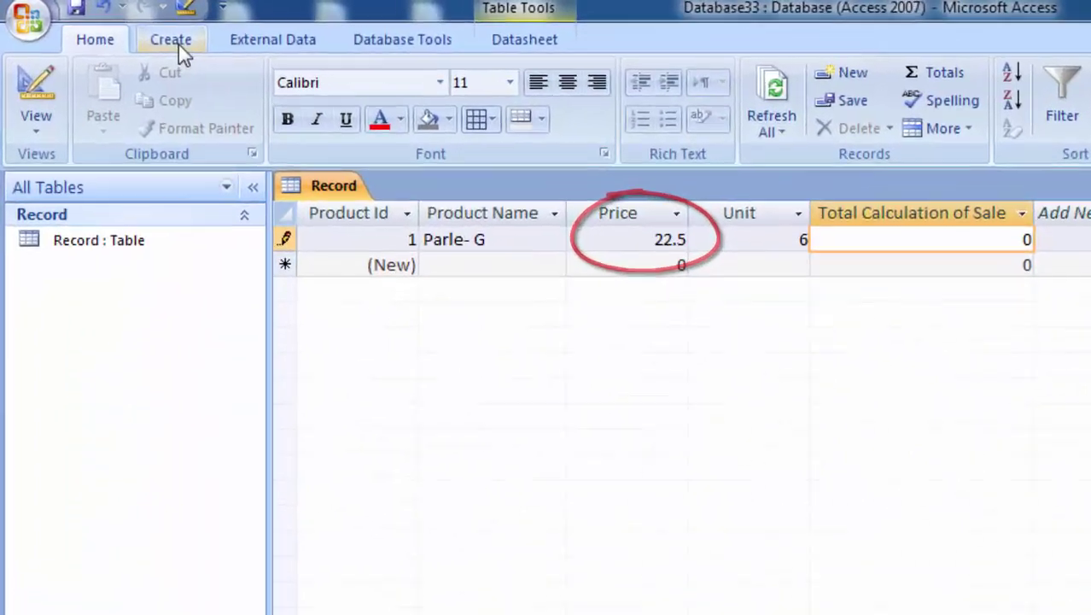
Step: Design a query on Record with Product Id, Product Name, Price, Unit and Total Calculation of Sale
{"action": "left_click", "coordinate": [224, 52]}
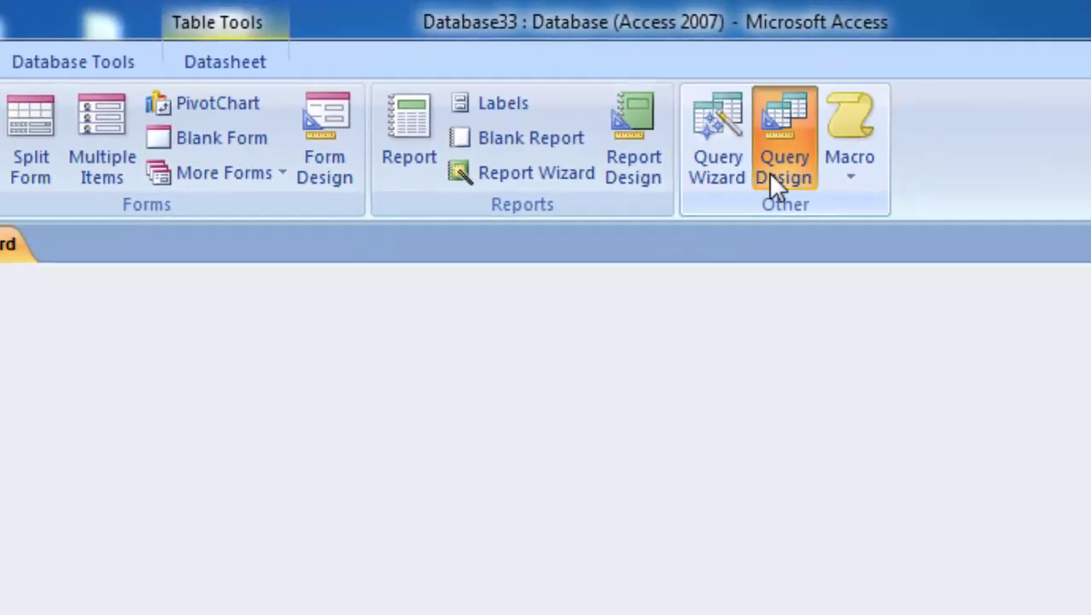
{"action": "left_click", "coordinate": [629, 83]}
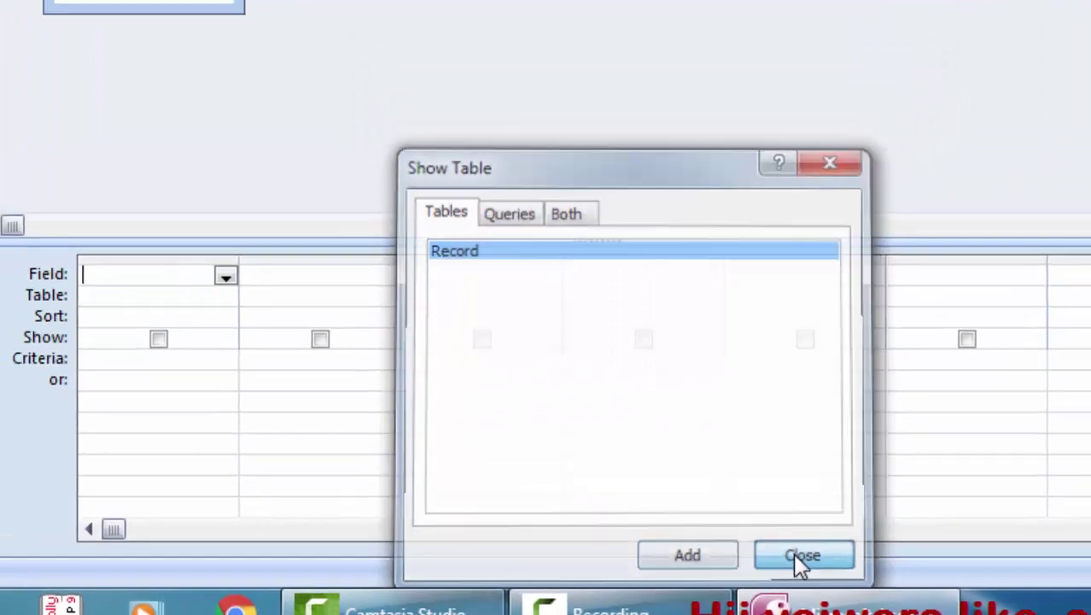
{"action": "left_click", "coordinate": [828, 551]}
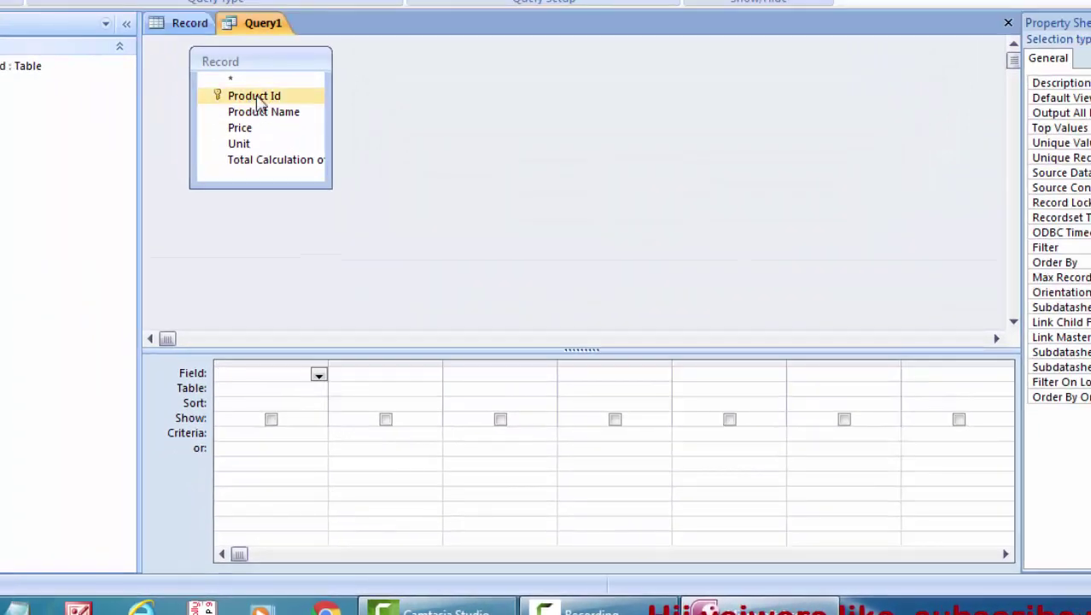
{"action": "double_click", "coordinate": [256, 98]}
{"action": "left_click", "coordinate": [253, 113]}
{"action": "double_click", "coordinate": [254, 116]}
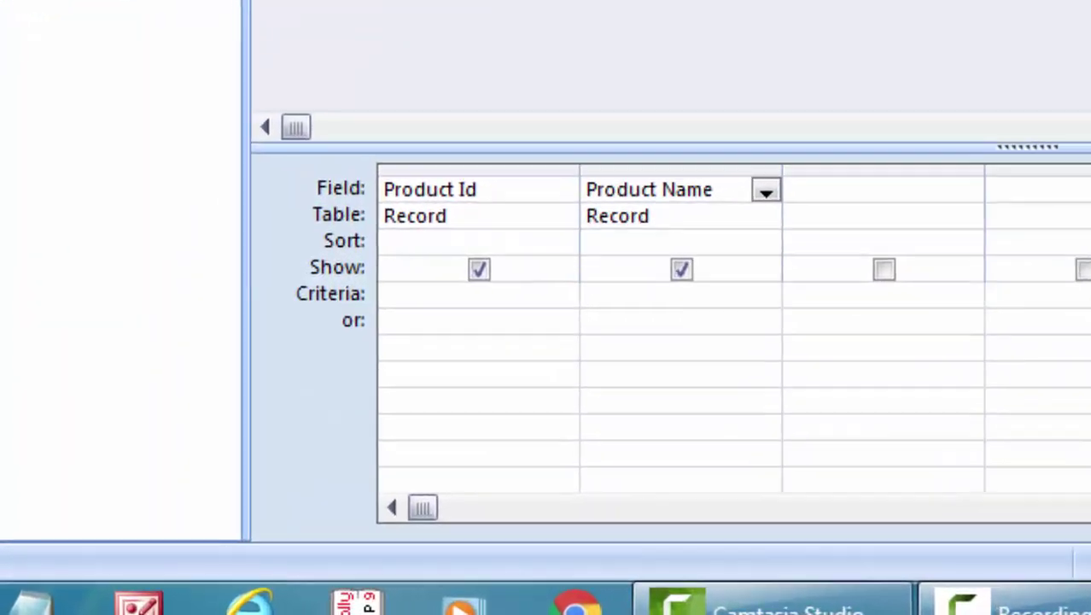
{"action": "double_click", "coordinate": [241, 127]}
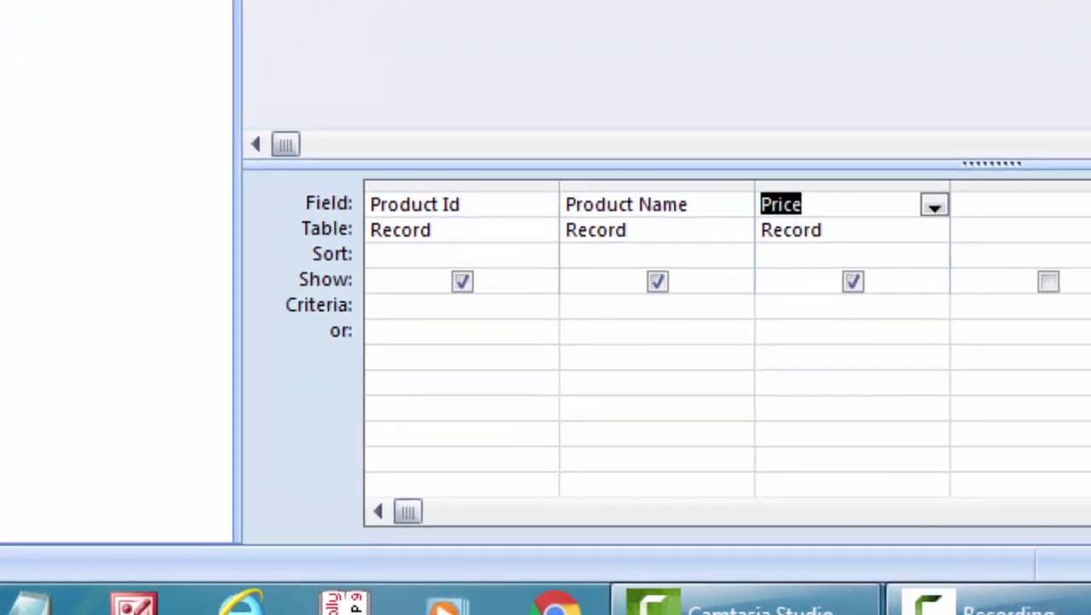
{"action": "double_click", "coordinate": [308, 68]}
{"action": "double_click", "coordinate": [237, 119]}
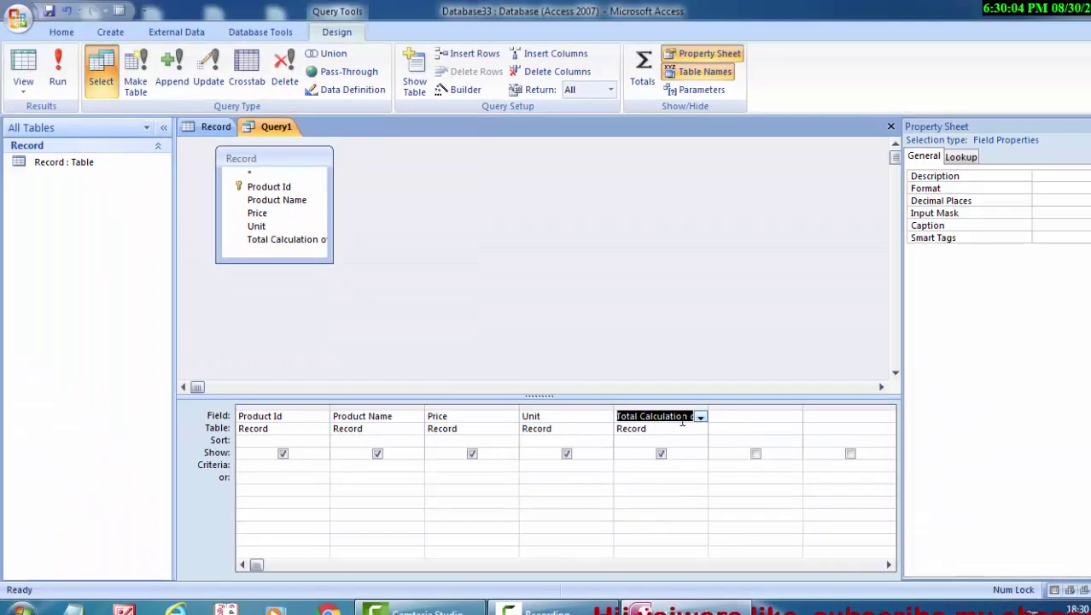
{"action": "left_click", "coordinate": [682, 419]}
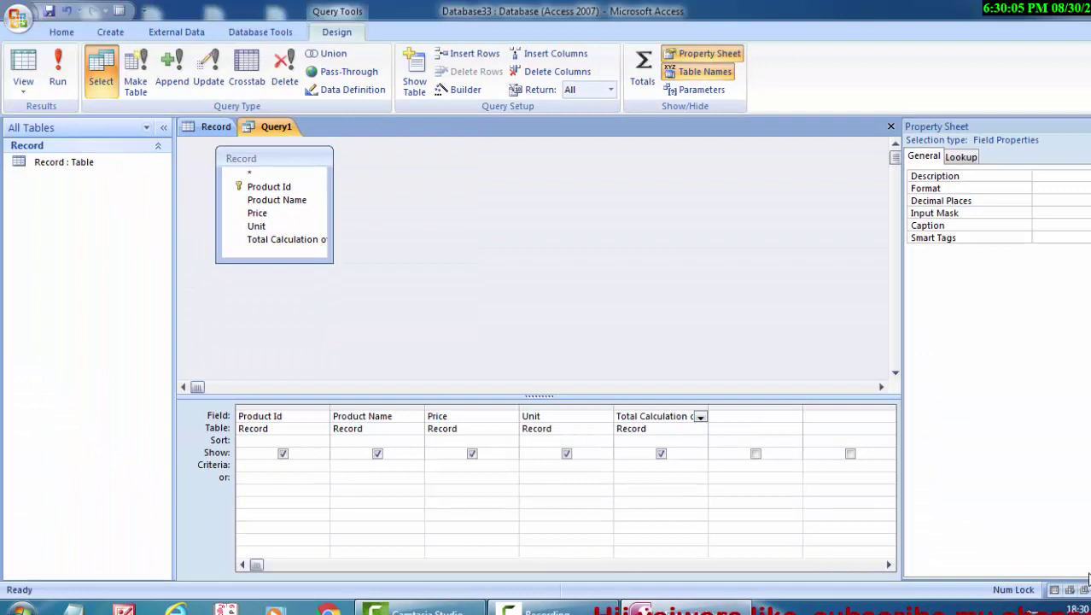
{"action": "key", "text": "End"}
{"action": "key", "text": "Tab"}
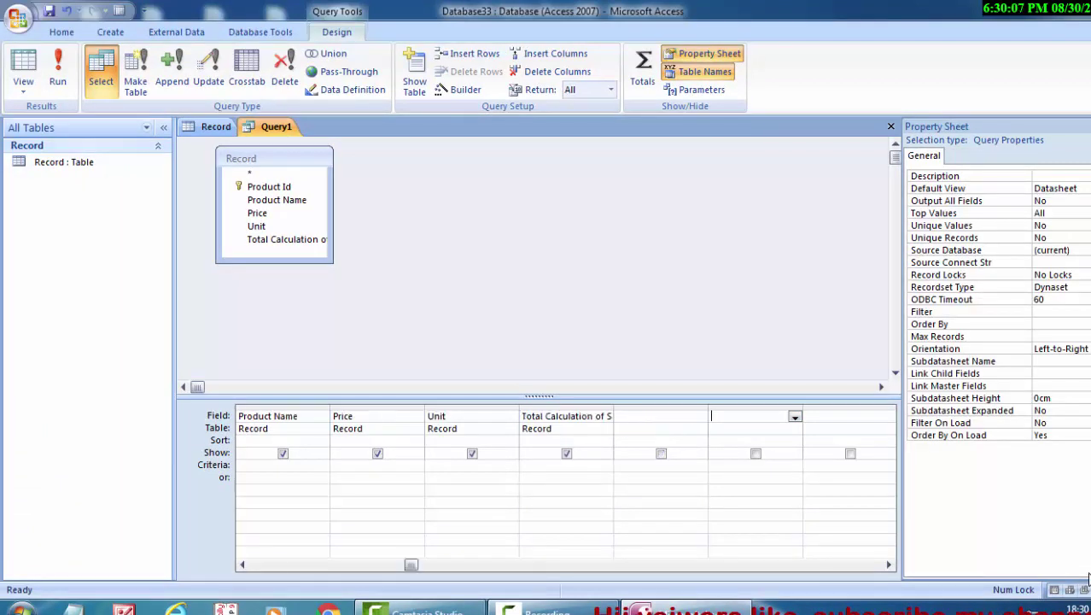
{"action": "left_click", "coordinate": [597, 418]}
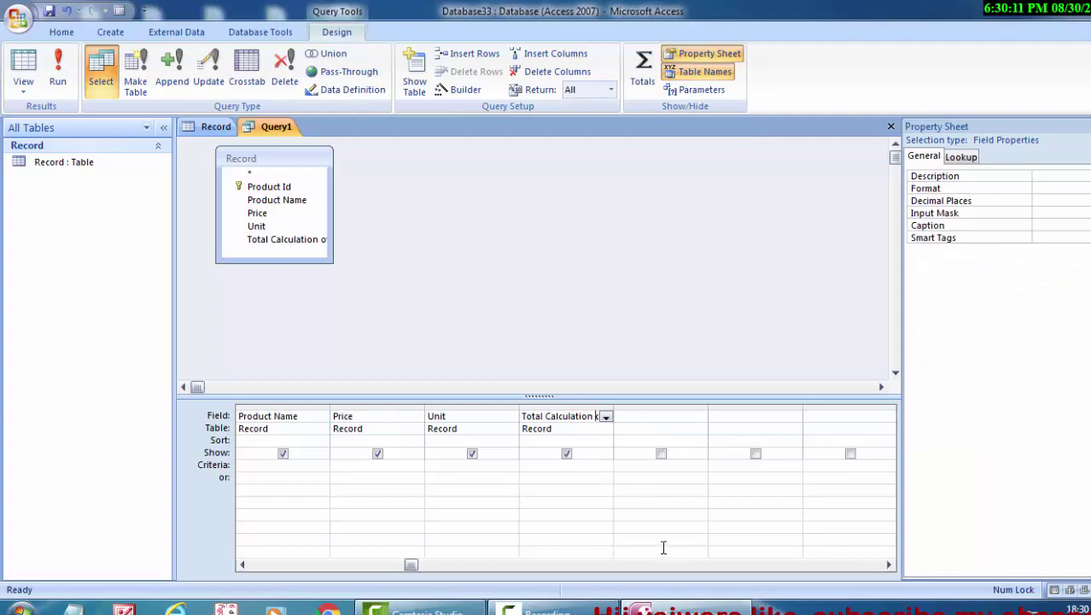
{"action": "key", "text": "End"}
{"action": "key", "text": "Tab"}
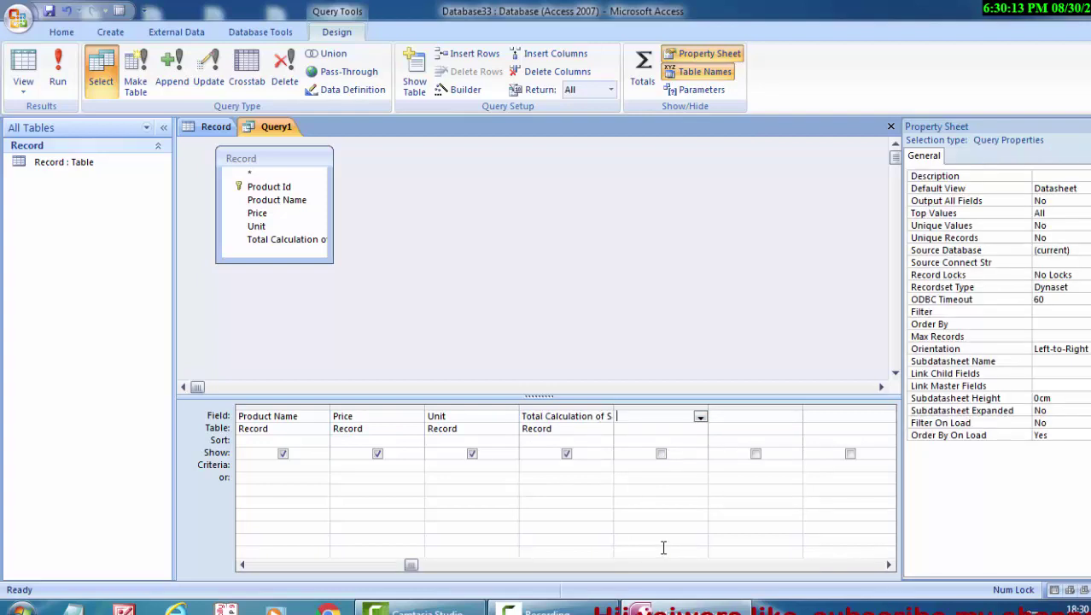
{"action": "left_click", "coordinate": [607, 417]}
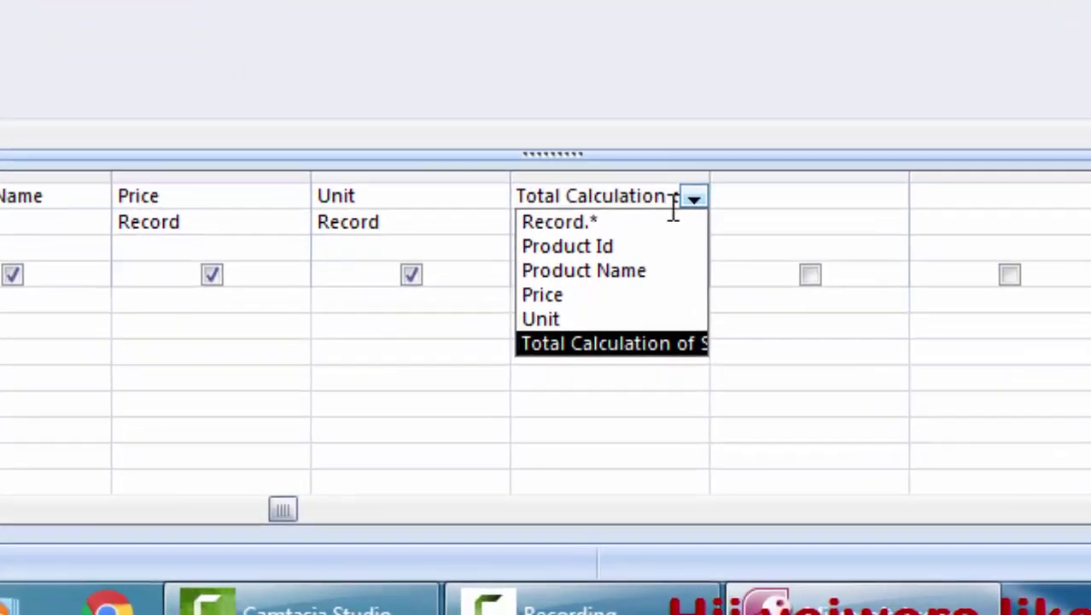
{"action": "left_click", "coordinate": [596, 420]}
Step: Append ':[Price]*[Unit]' to the Total Calculation of Sale column to compute the sale total
{"action": "key", "text": "End"}
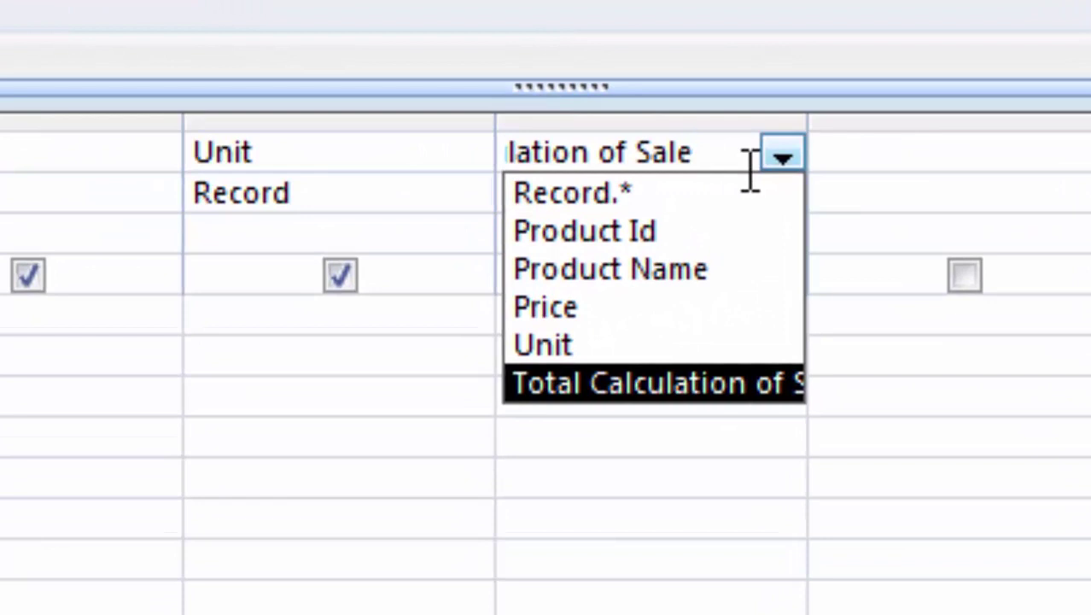
{"action": "type", "text": ":"}
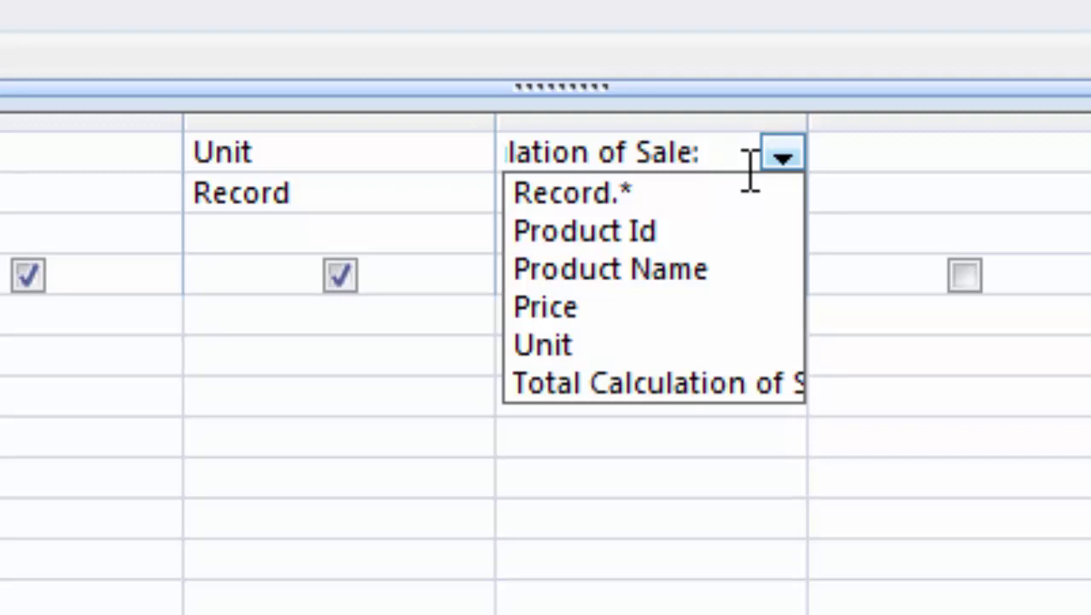
{"action": "type", "text": "["}
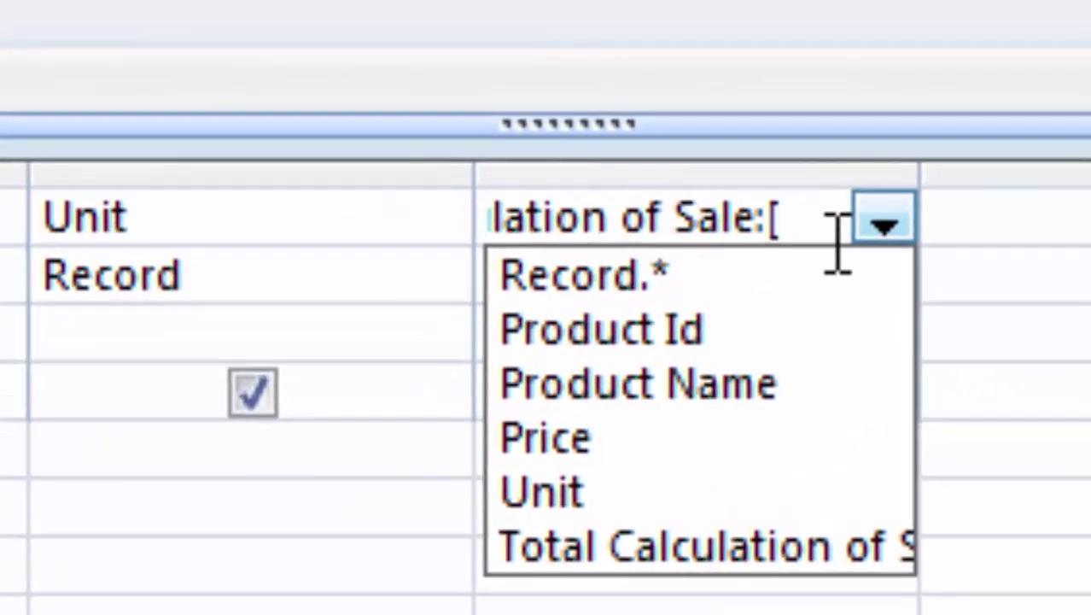
{"action": "type", "text": "Pr"}
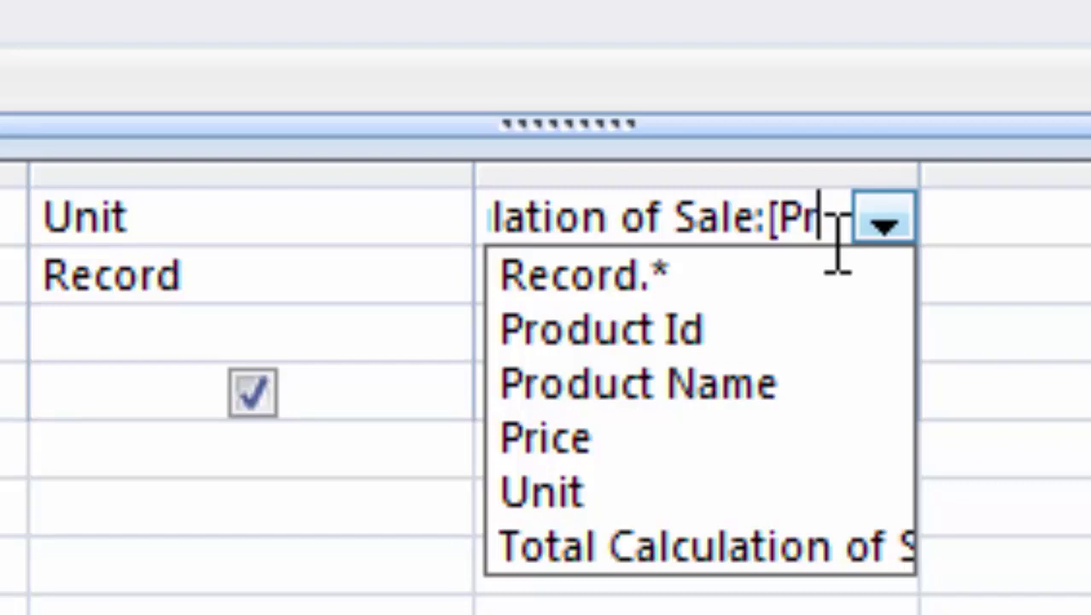
{"action": "type", "text": "ice"}
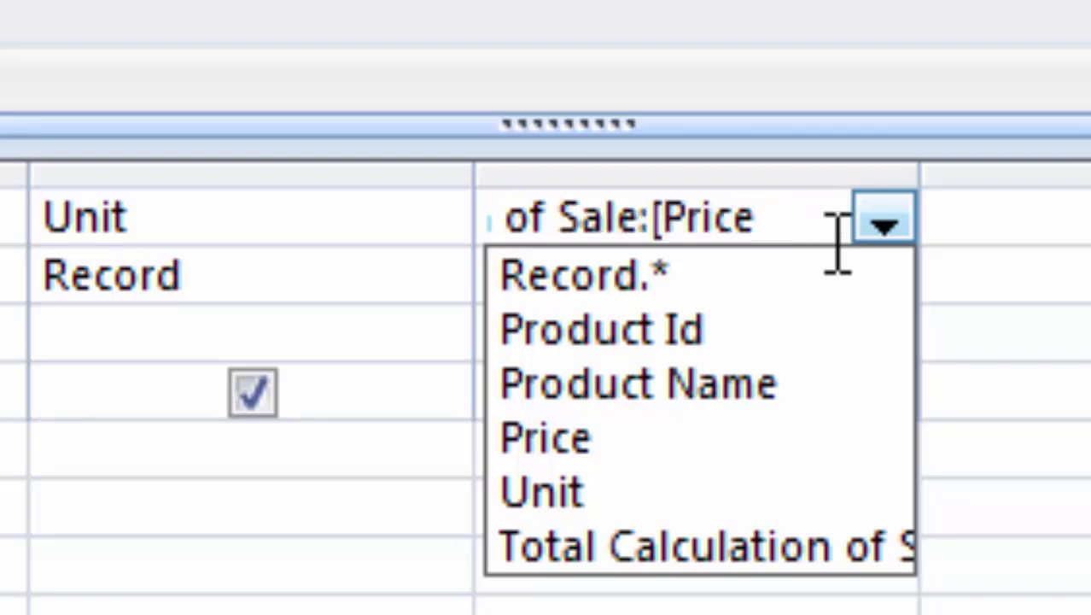
{"action": "type", "text": "]"}
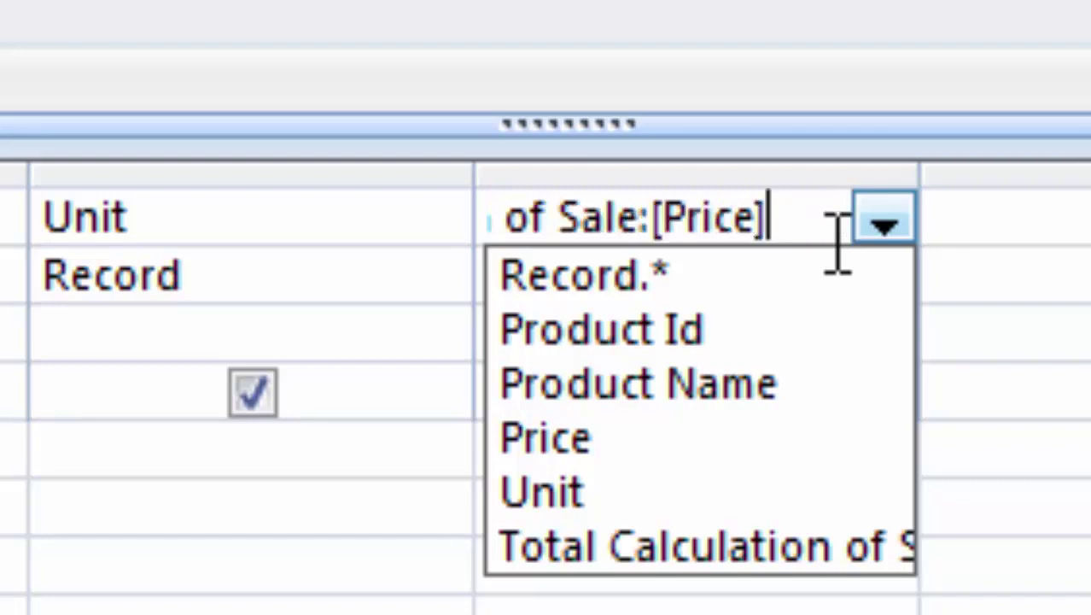
{"action": "type", "text": "*"}
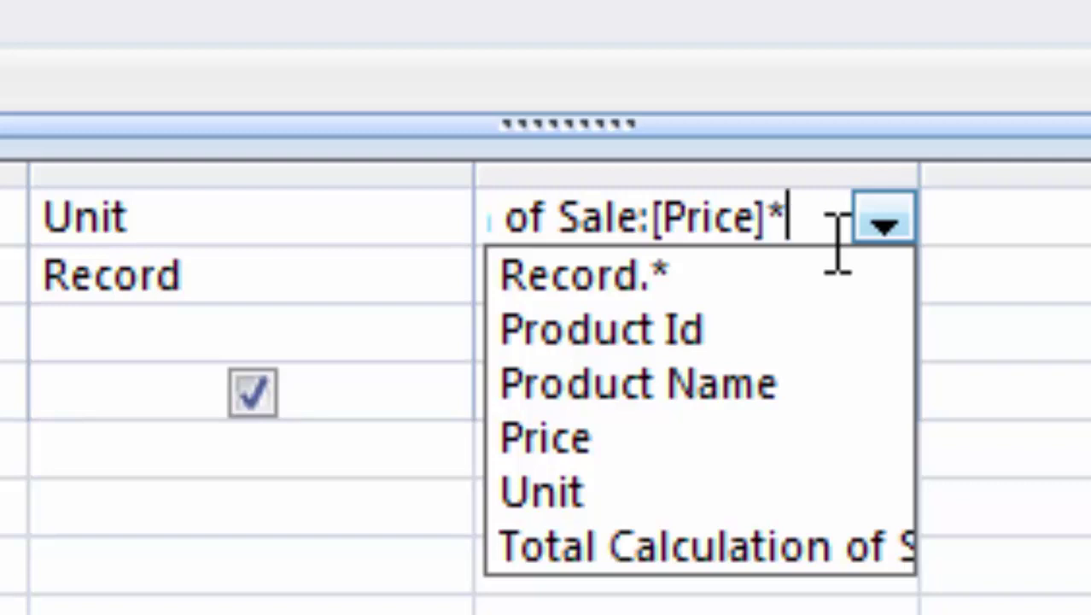
{"action": "type", "text": "["}
{"action": "type", "text": "Uni"}
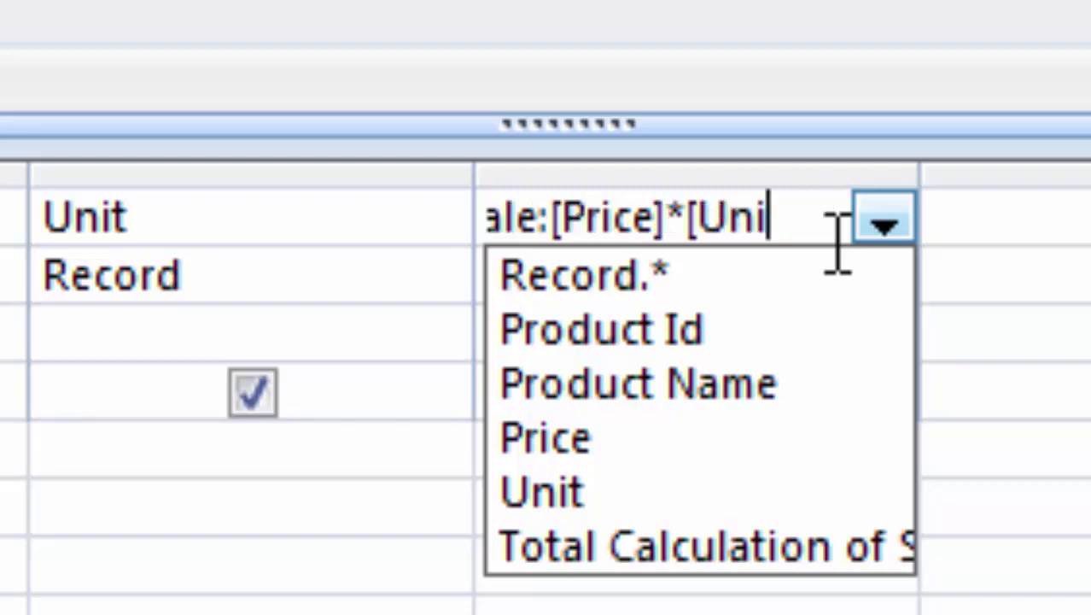
{"action": "type", "text": "t]"}
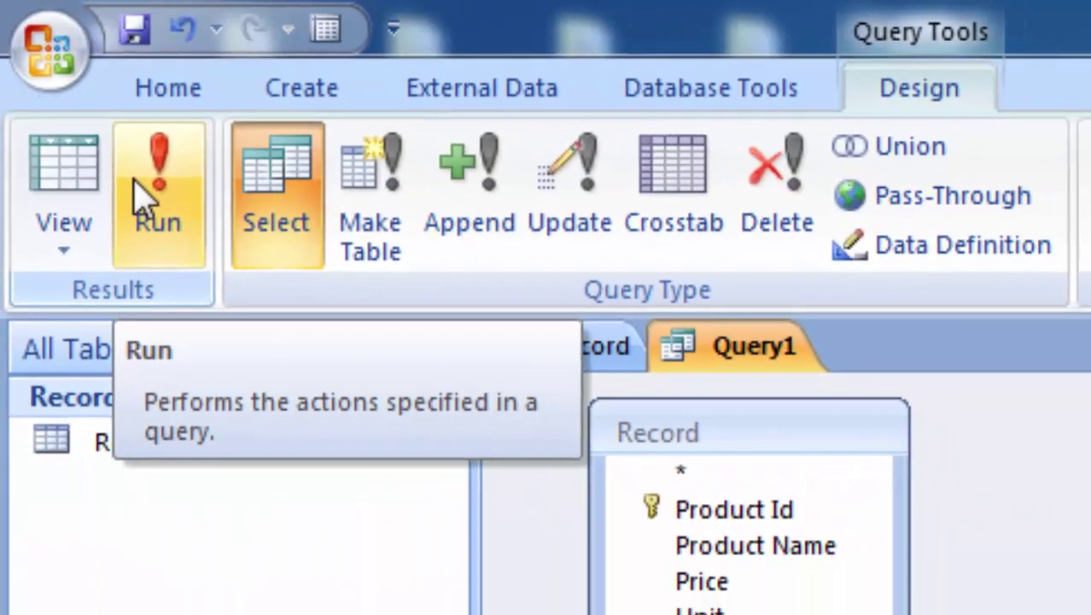
Step: Run the query and enter Parle -G with price 22.5 and 7 units
{"action": "left_click", "coordinate": [120, 5]}
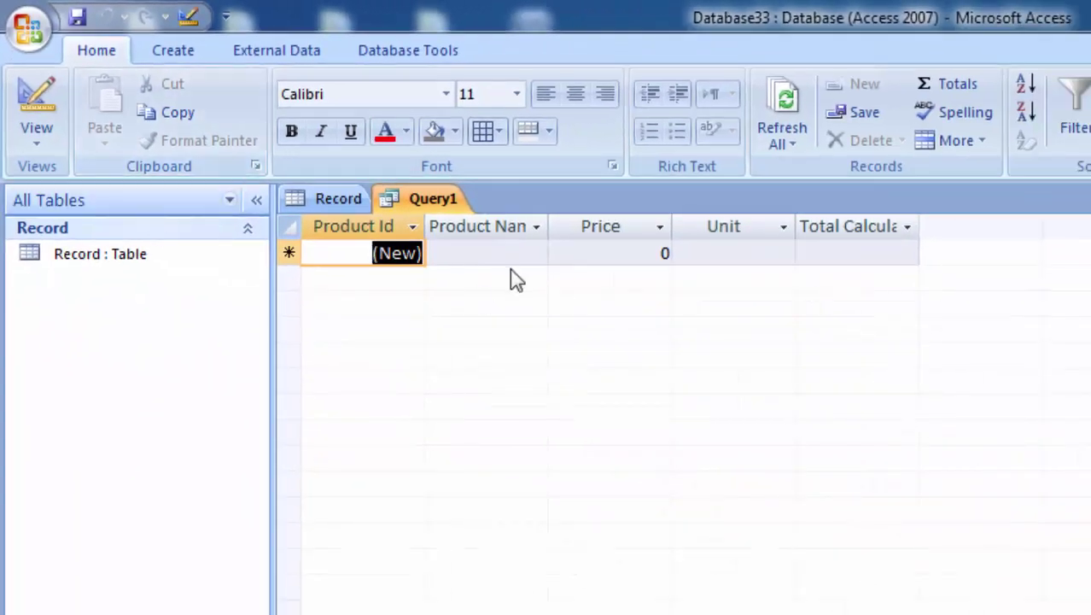
{"action": "double_click", "coordinate": [551, 224]}
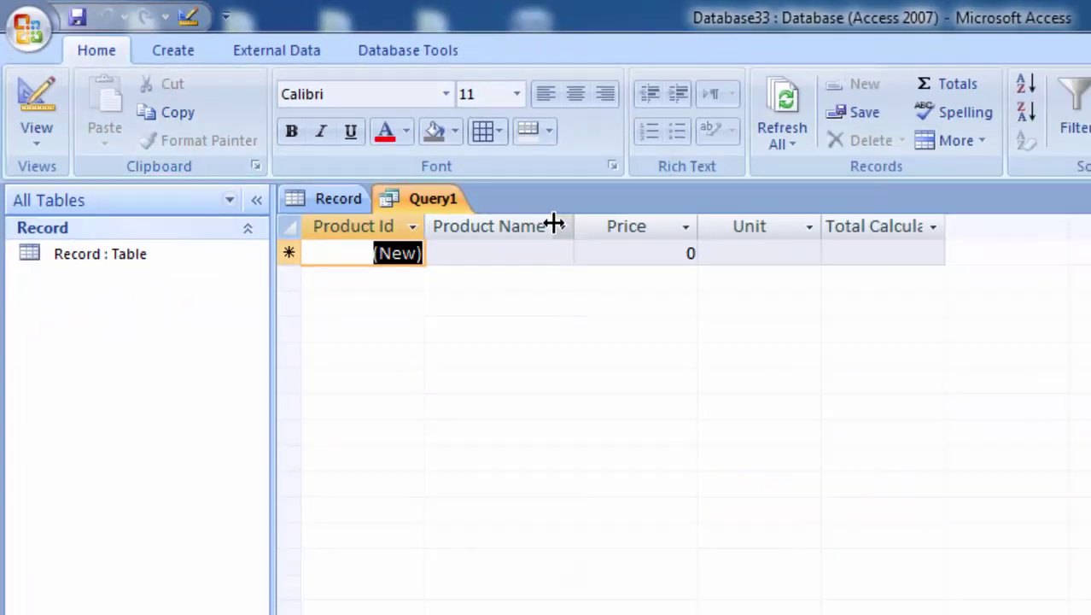
{"action": "left_click", "coordinate": [493, 256]}
{"action": "type", "text": "P"}
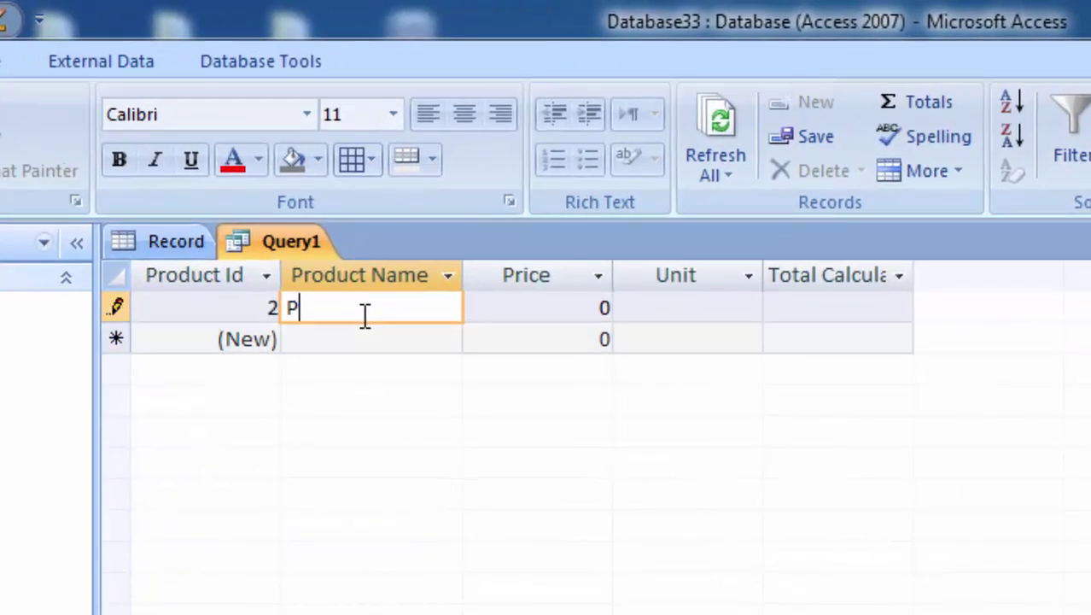
{"action": "type", "text": "arle "}
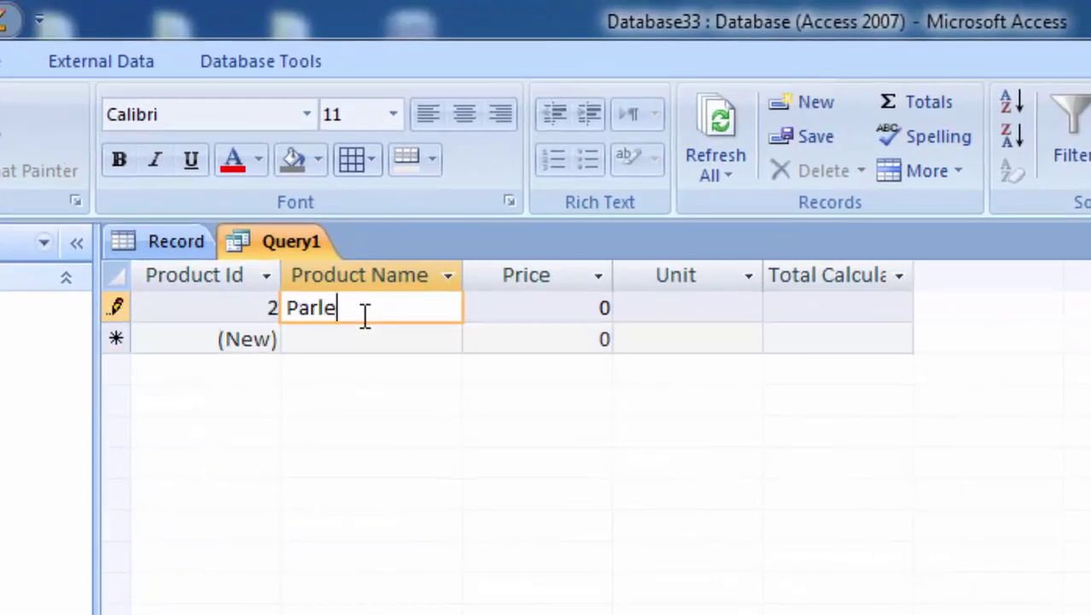
{"action": "type", "text": "-G"}
{"action": "left_click", "coordinate": [500, 305]}
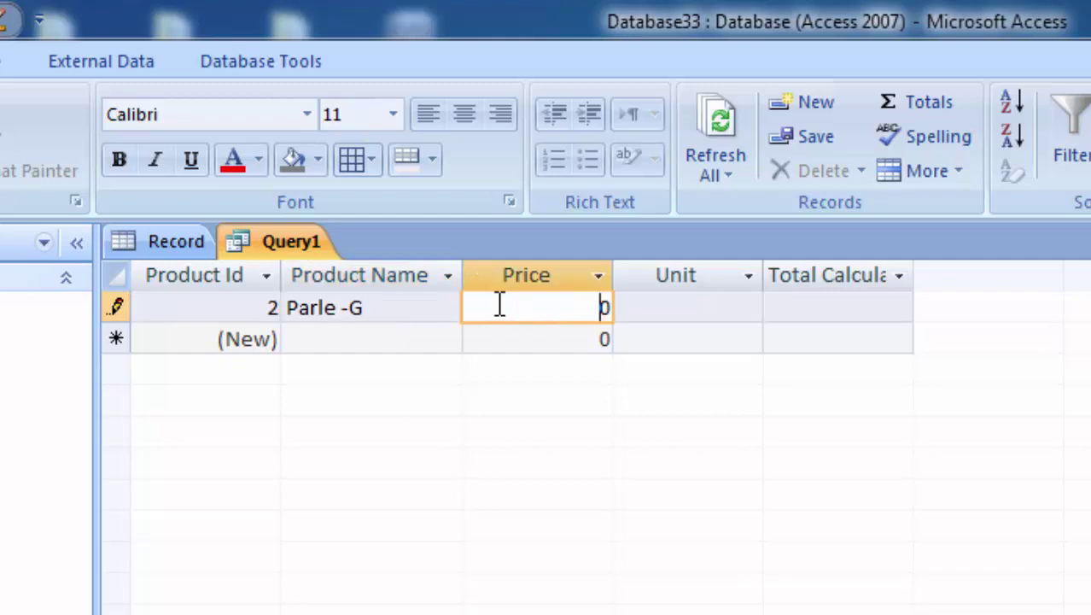
{"action": "type", "text": "22"}
{"action": "type", "text": ".5"}
{"action": "left_click", "coordinate": [699, 309]}
{"action": "type", "text": "7"}
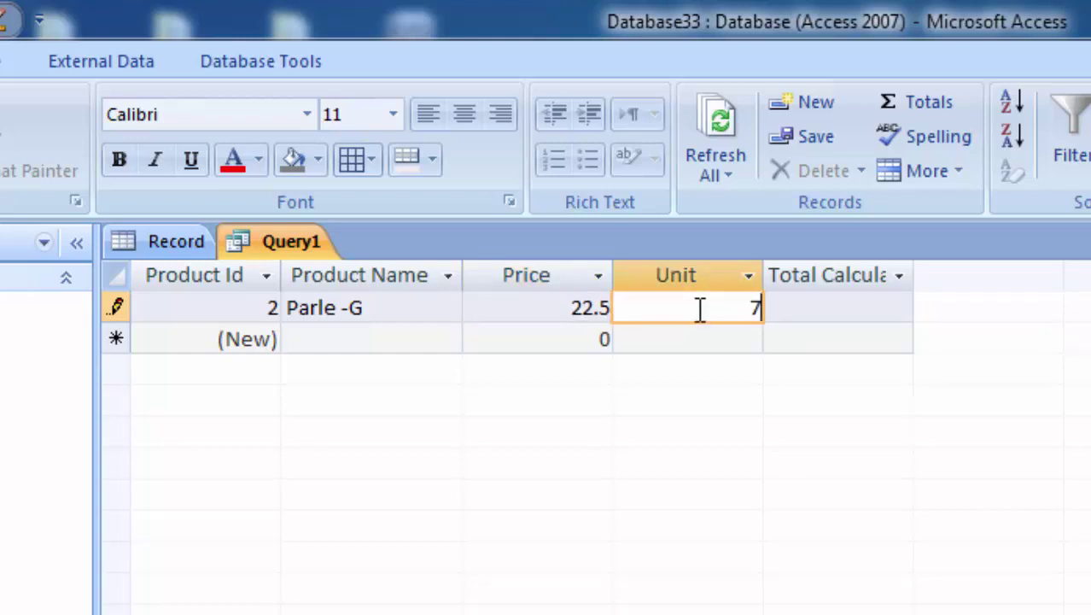
{"action": "key", "text": "Tab"}
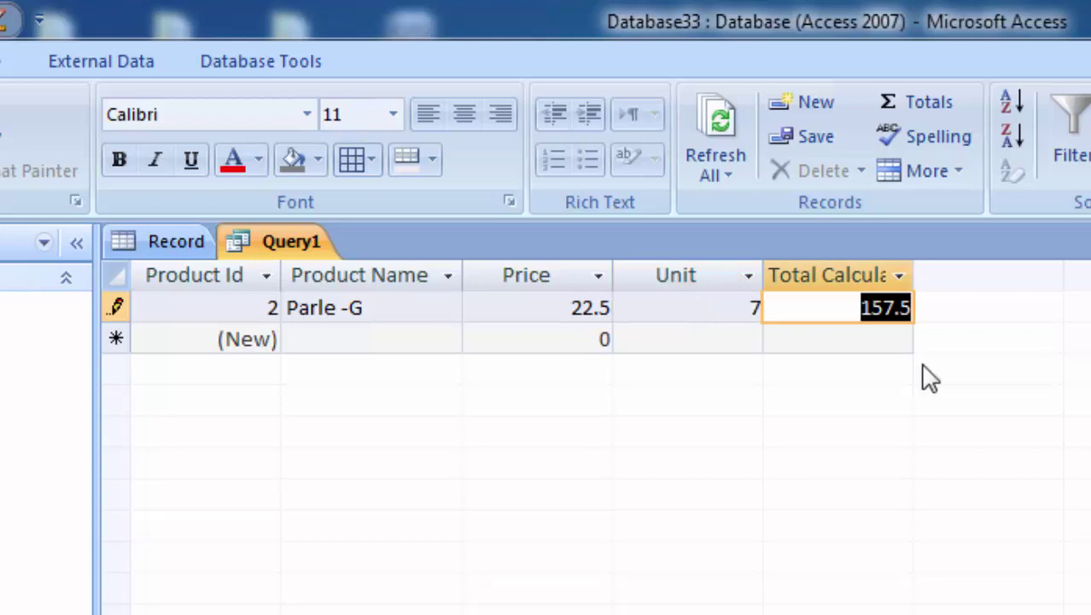
Step: Widen the Total Calculation of Sale column to show its full heading
{"action": "left_click", "coordinate": [901, 274]}
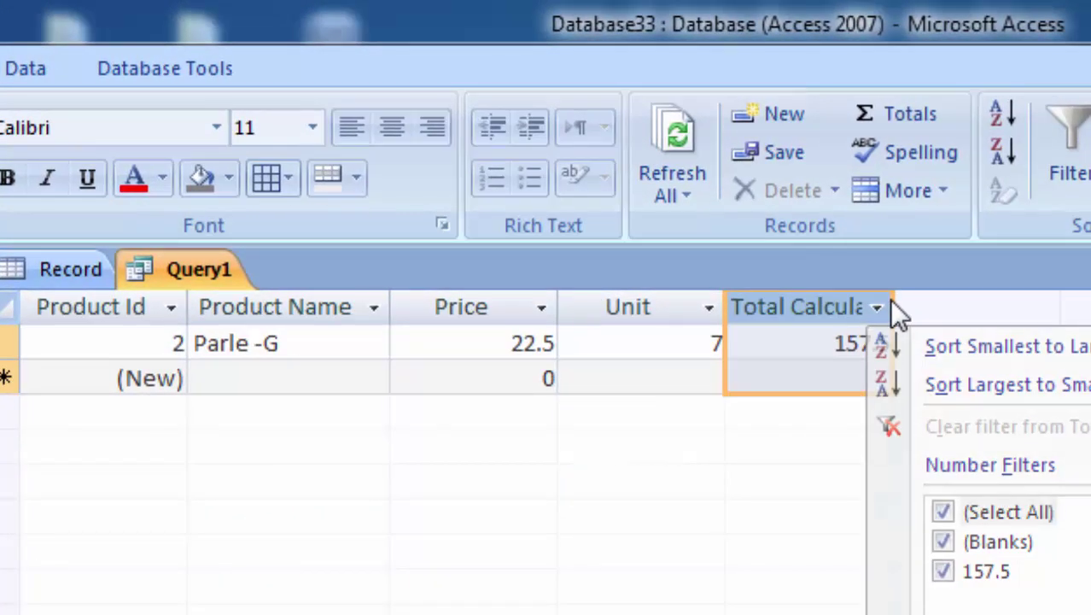
{"action": "left_click", "coordinate": [897, 303]}
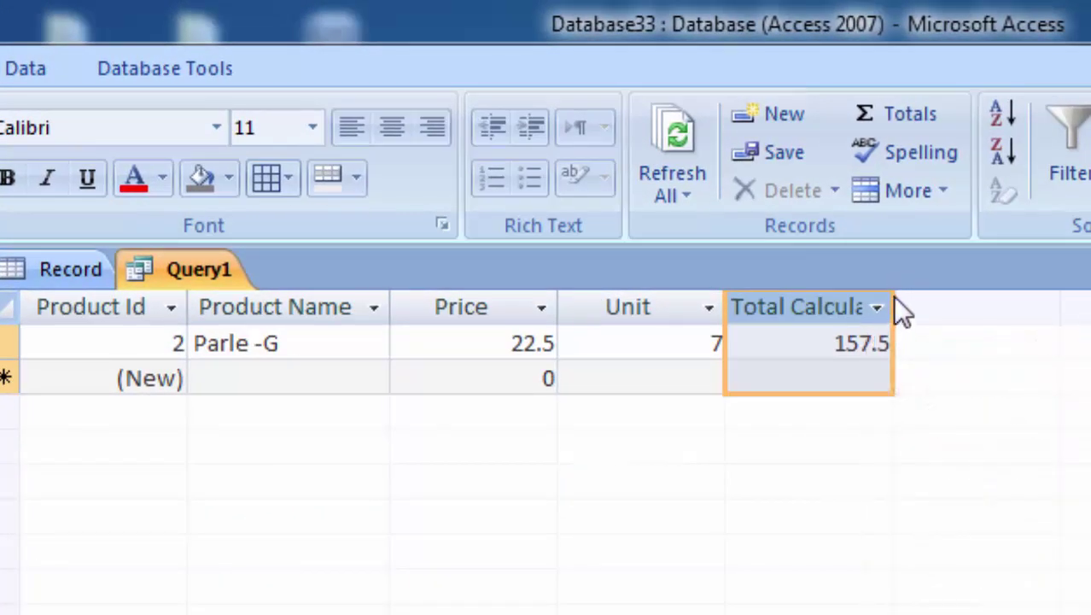
{"action": "double_click", "coordinate": [894, 298]}
{"action": "left_click", "coordinate": [270, 377]}
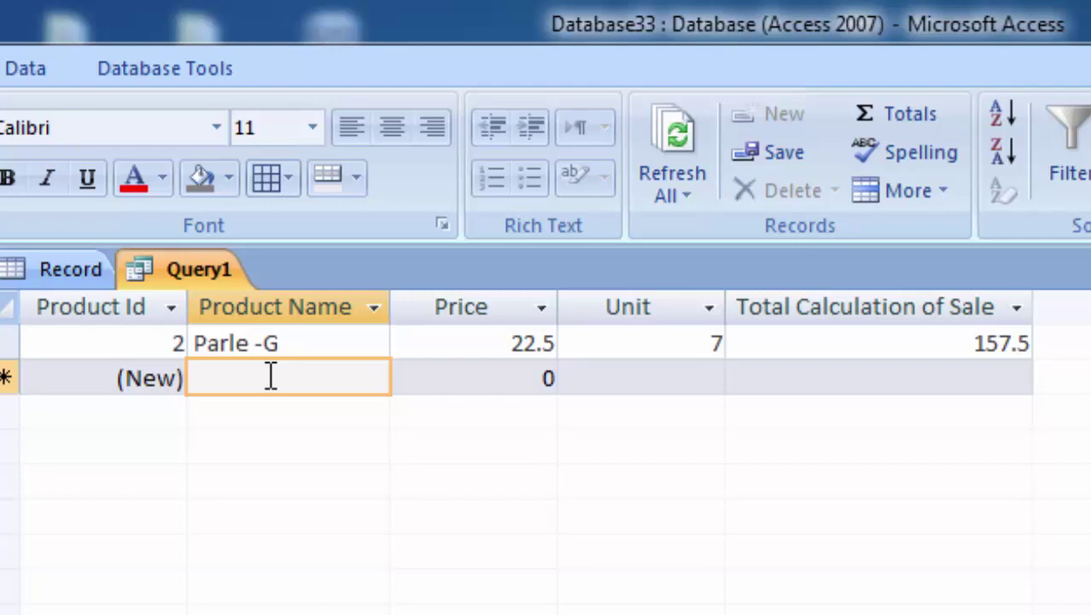
Step: Enter Gagan Ghee at price 600.5 with 80 units, giving a total of 48040
{"action": "type", "text": "Gaga"}
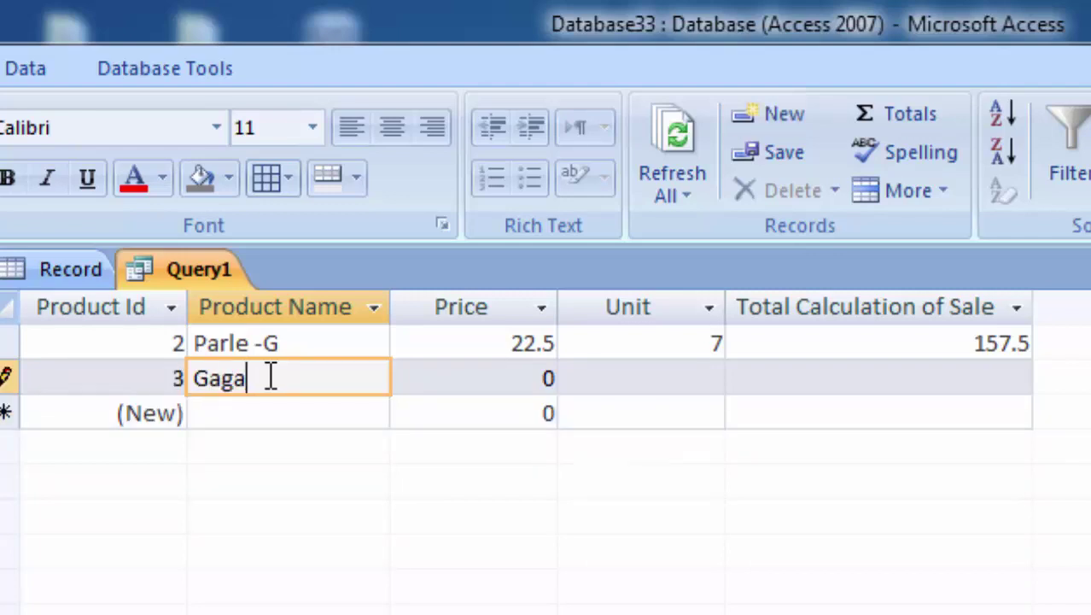
{"action": "type", "text": "n G"}
{"action": "type", "text": "hee"}
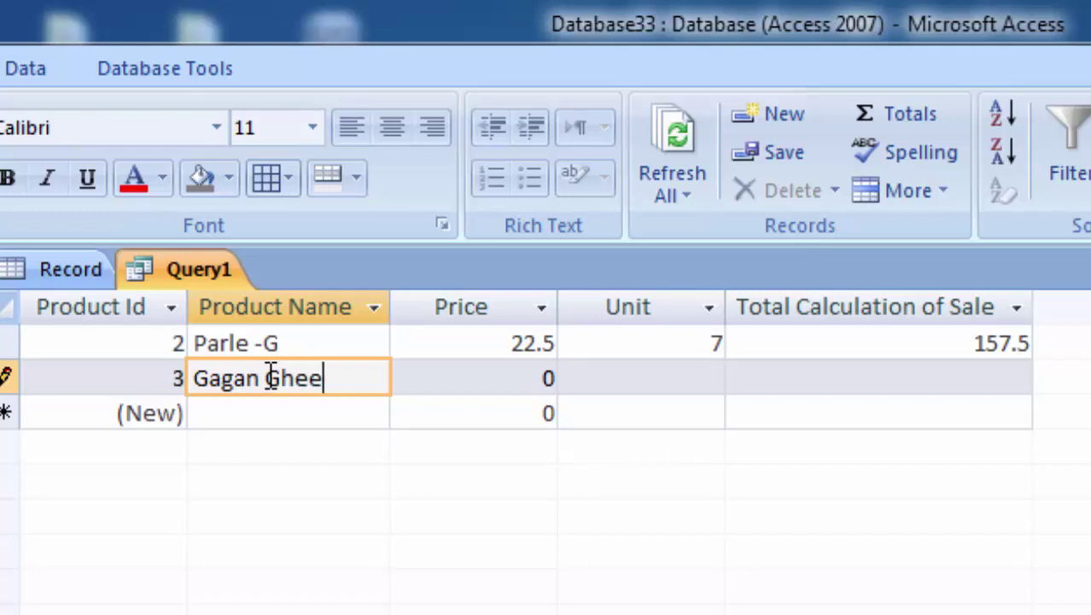
{"action": "left_click", "coordinate": [502, 383]}
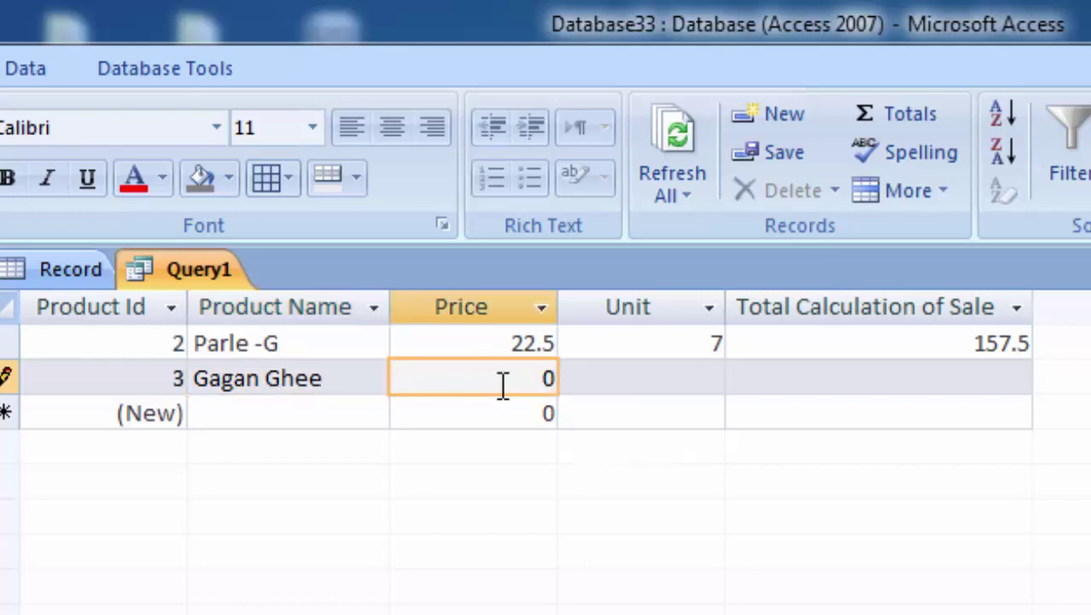
{"action": "type", "text": "60"}
{"action": "type", "text": "0."}
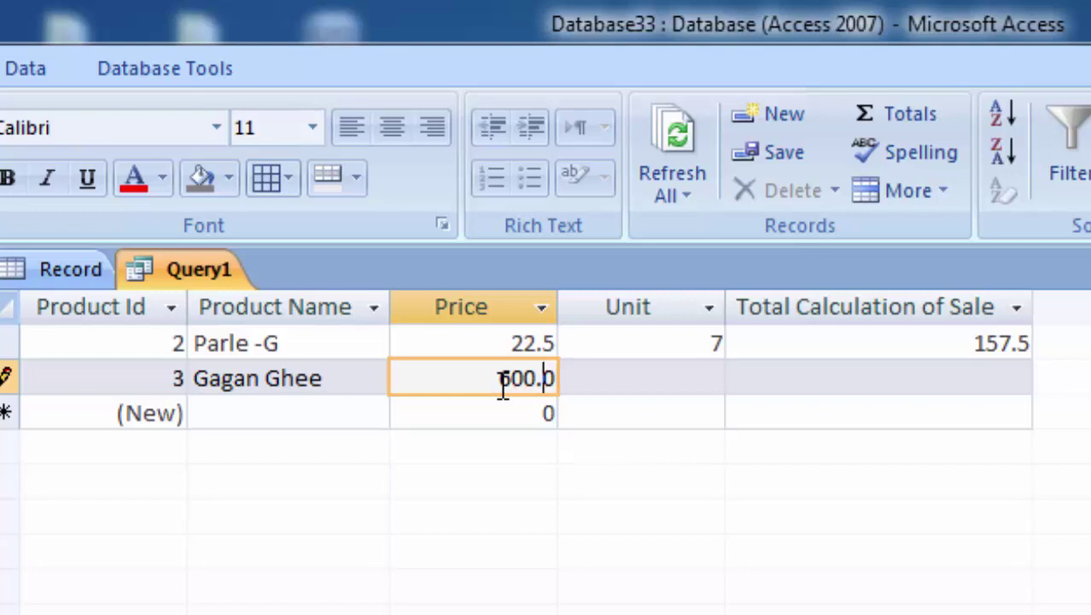
{"action": "type", "text": "50"}
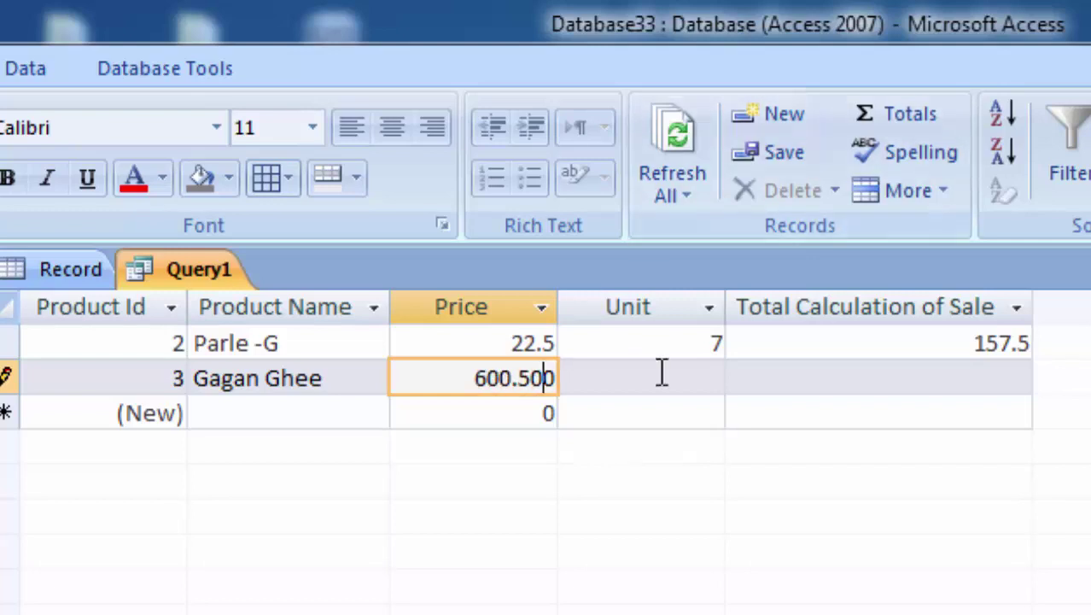
{"action": "key", "text": "BackSpace"}
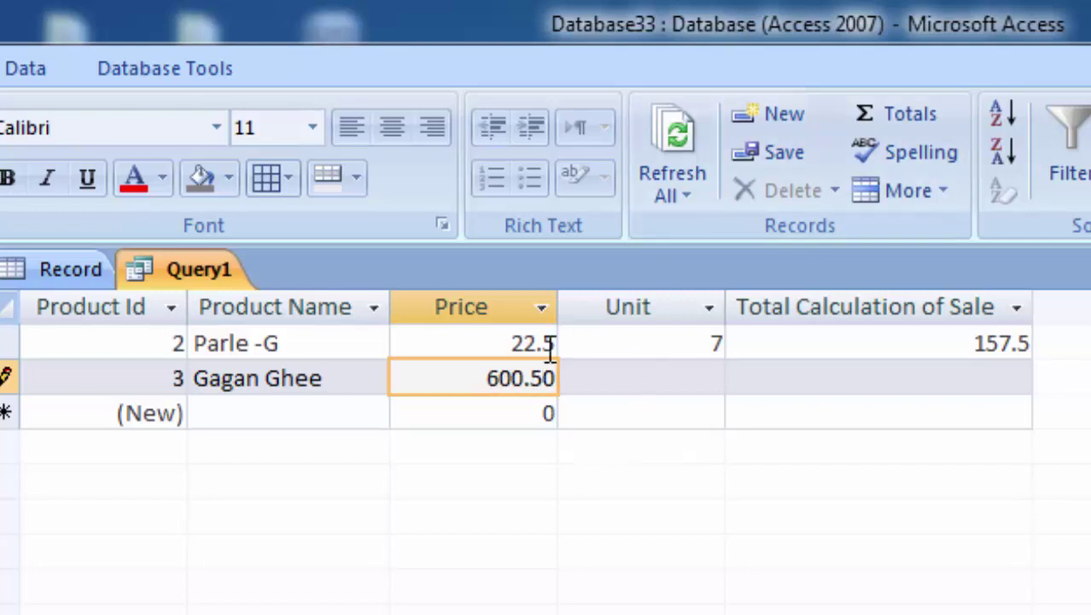
{"action": "left_click", "coordinate": [641, 369]}
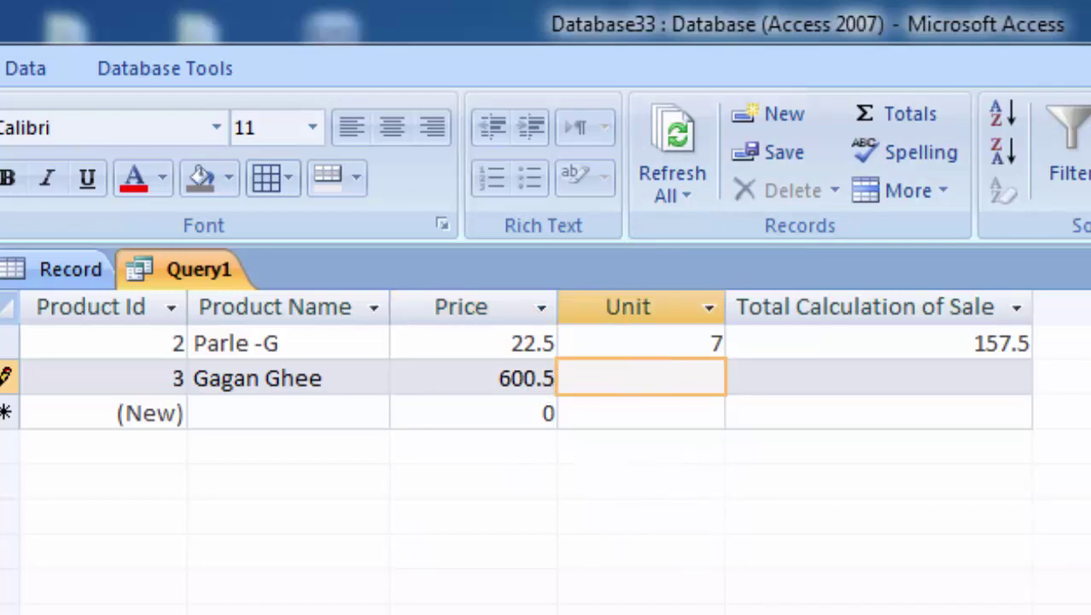
{"action": "type", "text": "80"}
{"action": "left_click", "coordinate": [848, 380]}
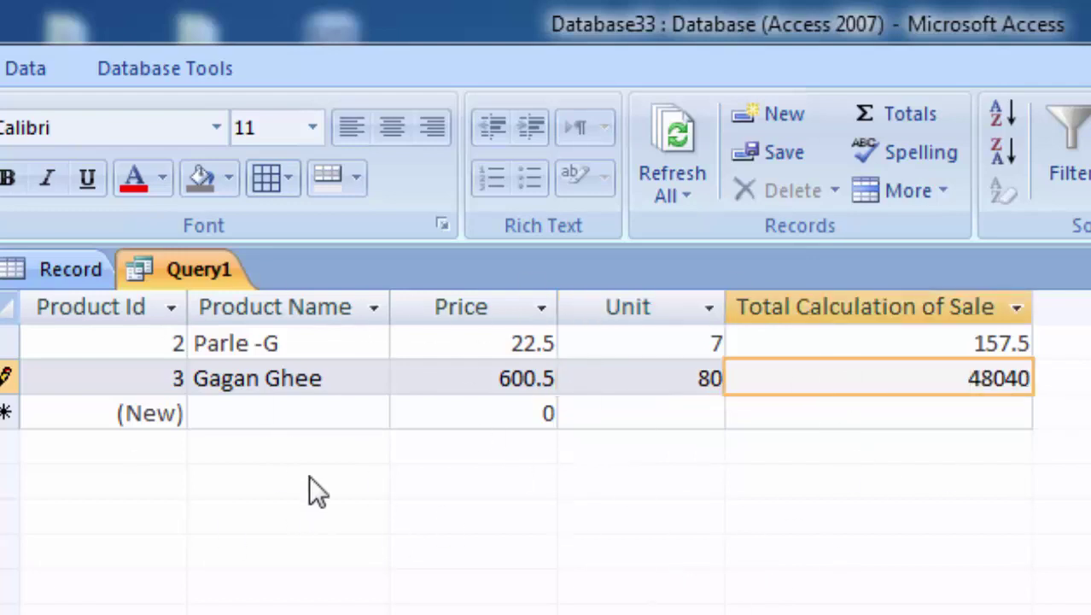
Step: Add Computer Desktop priced 25000.5 with 4 units, giving a sale total of 100002
{"action": "left_click", "coordinate": [242, 413]}
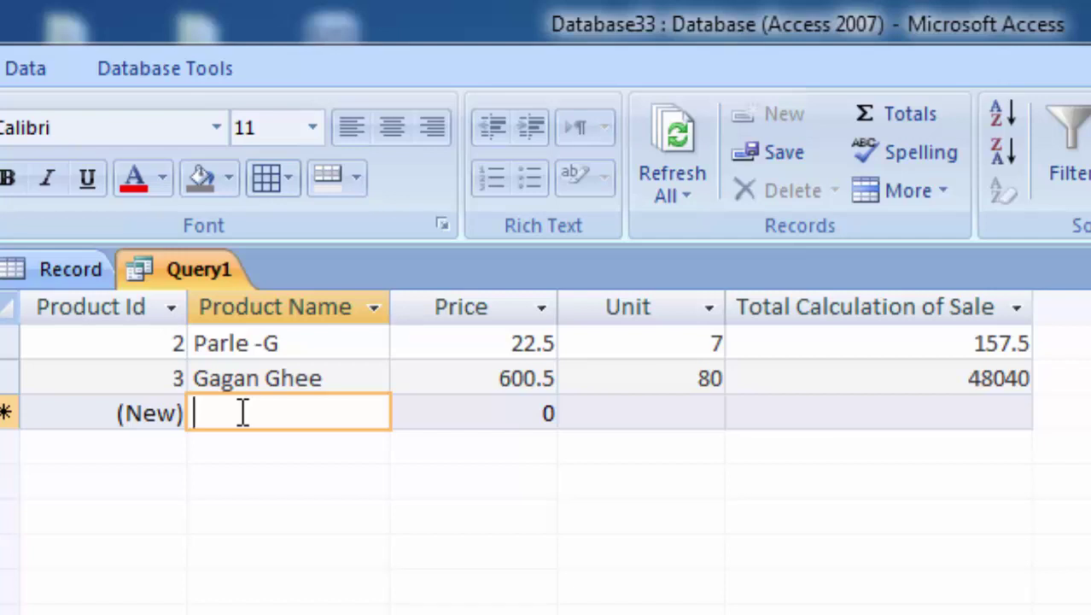
{"action": "type", "text": "C"}
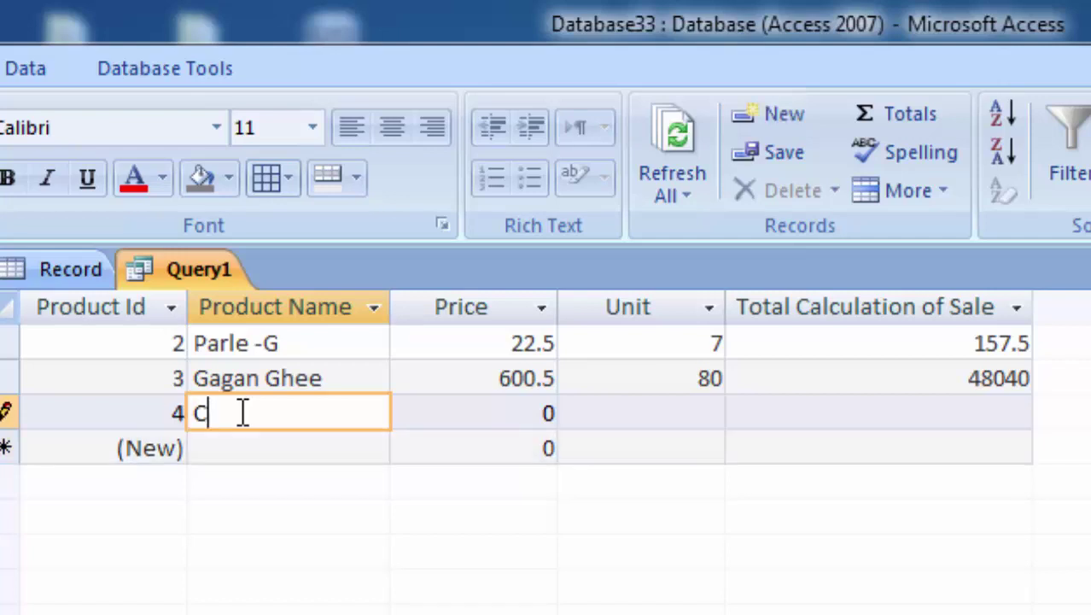
{"action": "type", "text": "omput"}
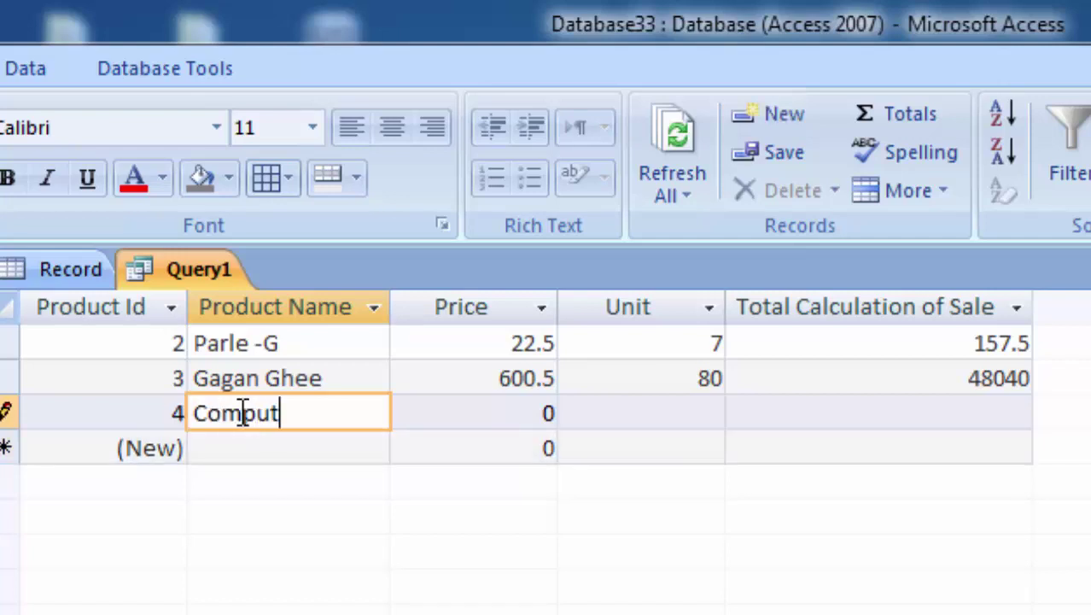
{"action": "type", "text": "er "}
{"action": "type", "text": "De"}
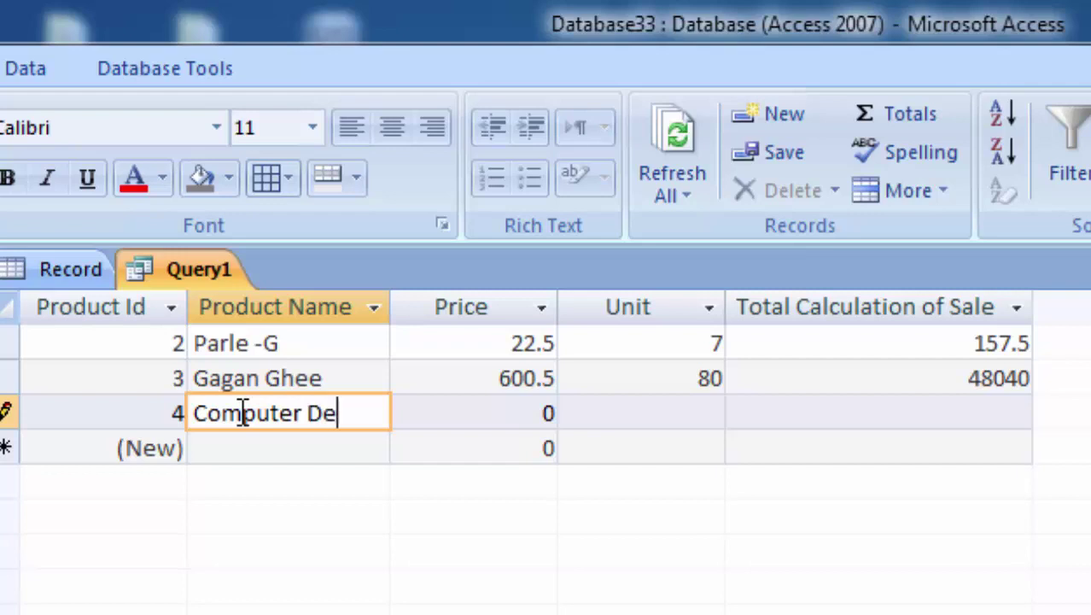
{"action": "type", "text": "sktop"}
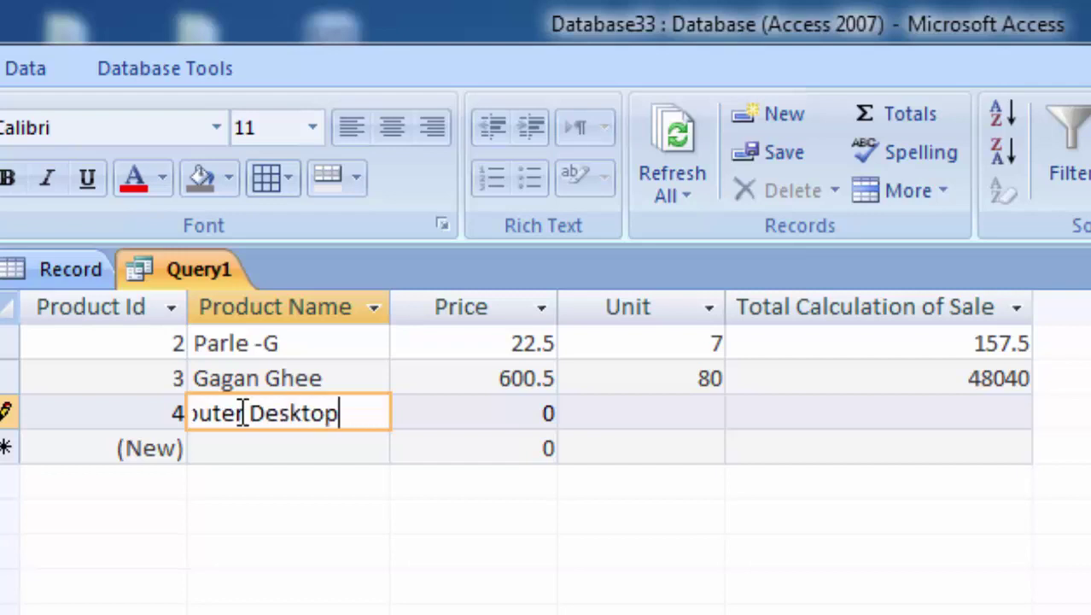
{"action": "left_click", "coordinate": [488, 408]}
{"action": "type", "text": "2"}
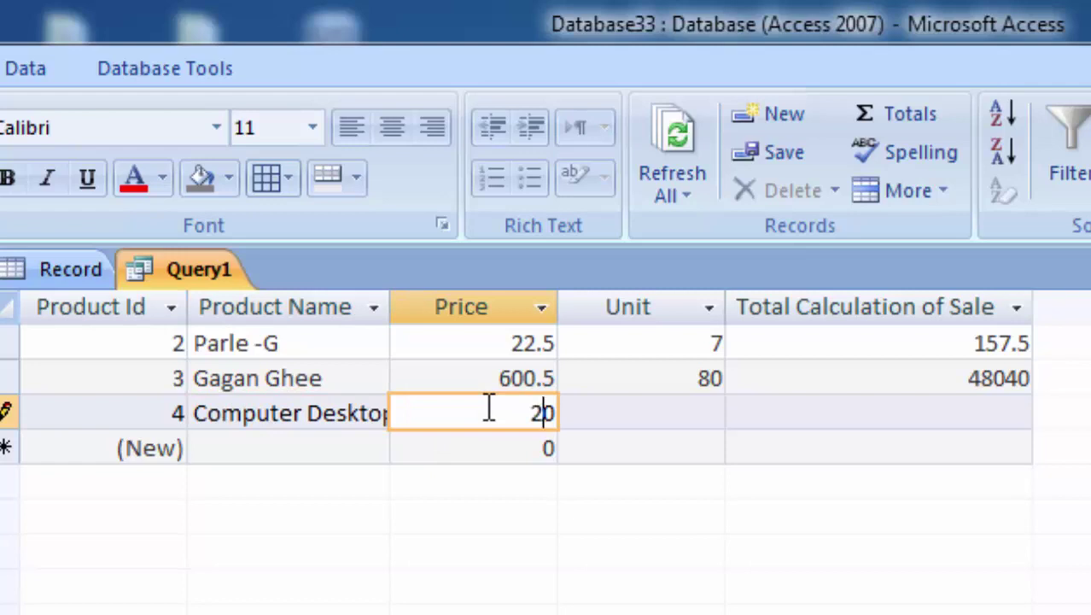
{"action": "type", "text": "500"}
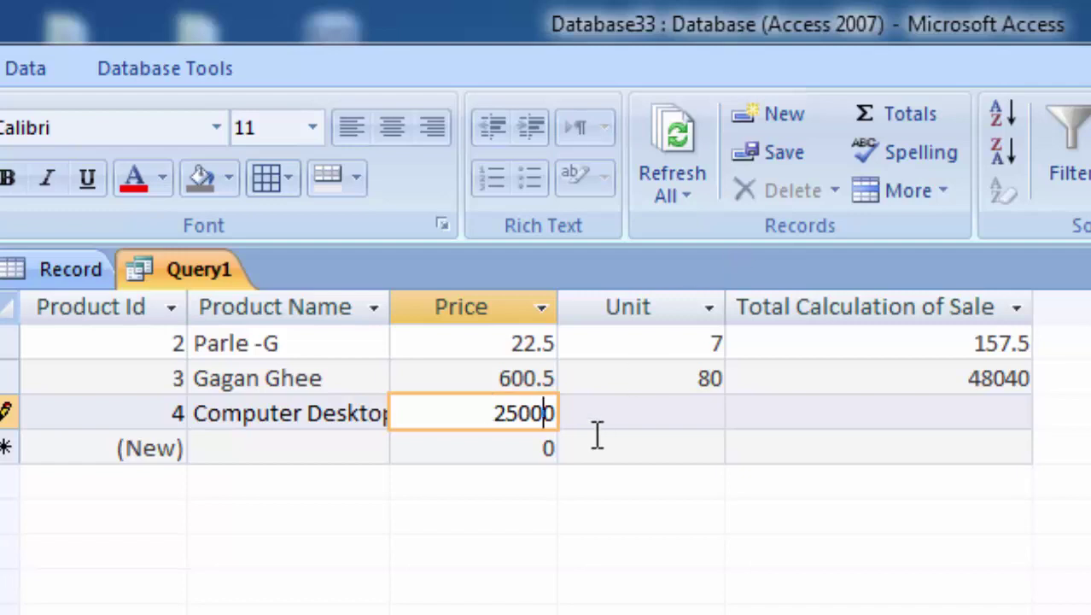
{"action": "type", "text": "0"}
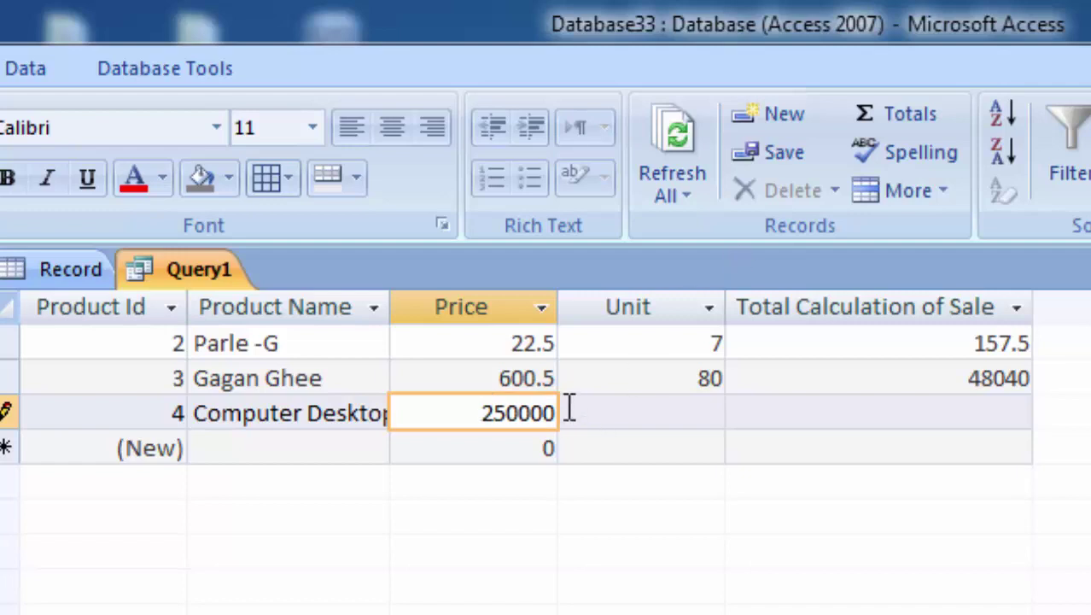
{"action": "type", "text": ".5"}
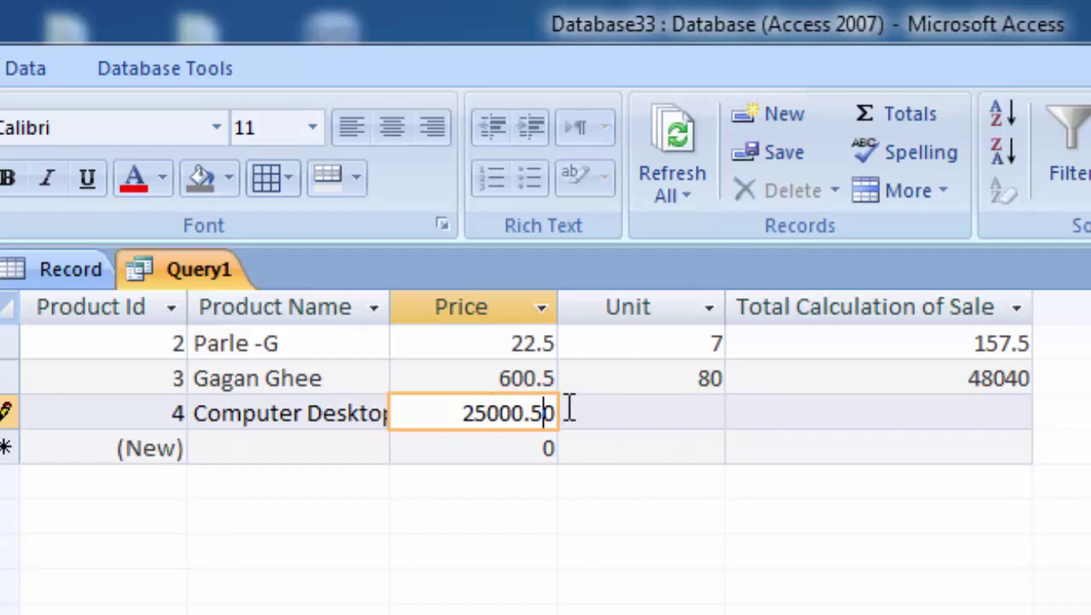
{"action": "type", "text": "0"}
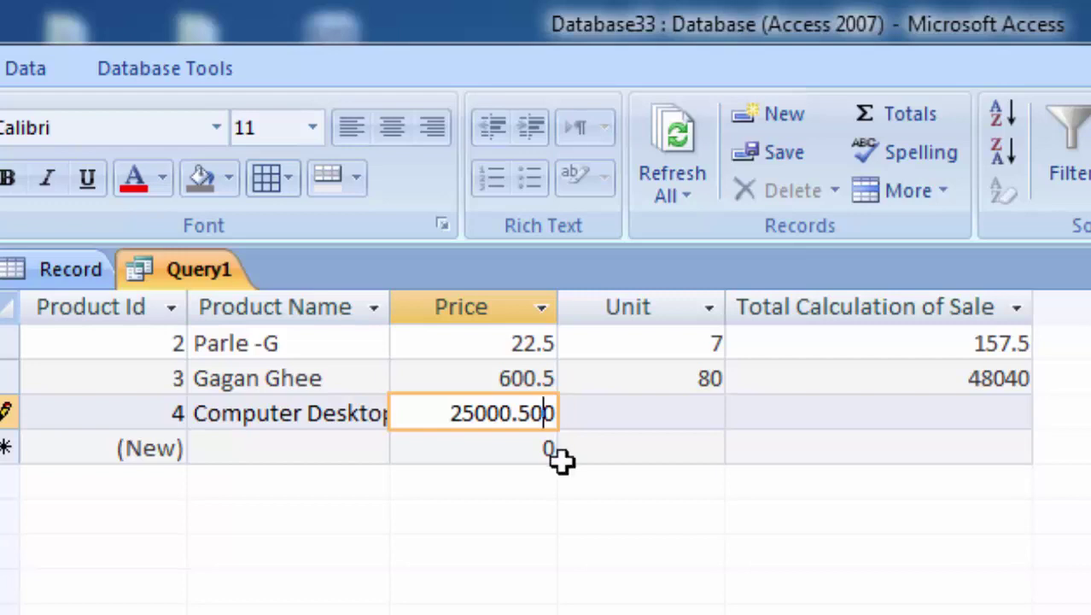
{"action": "key", "text": "BackSpace"}
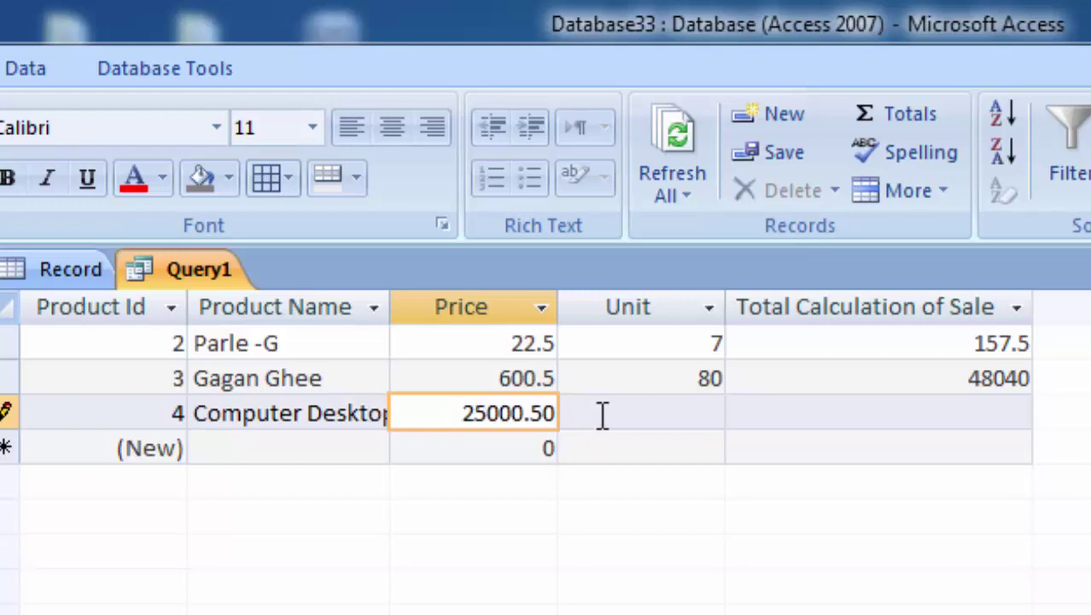
{"action": "left_click", "coordinate": [607, 419]}
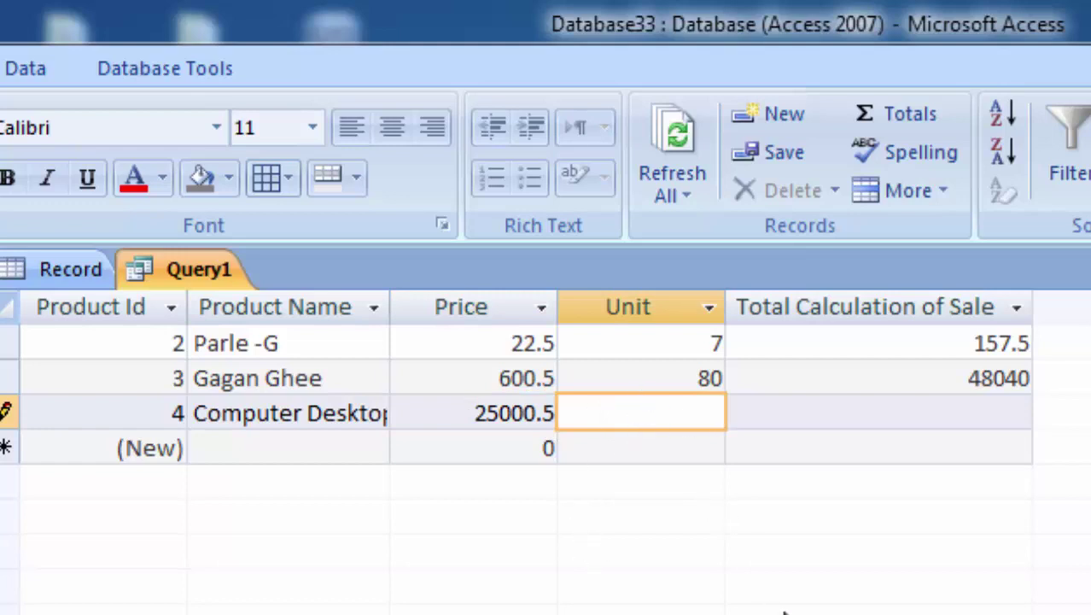
{"action": "type", "text": "4"}
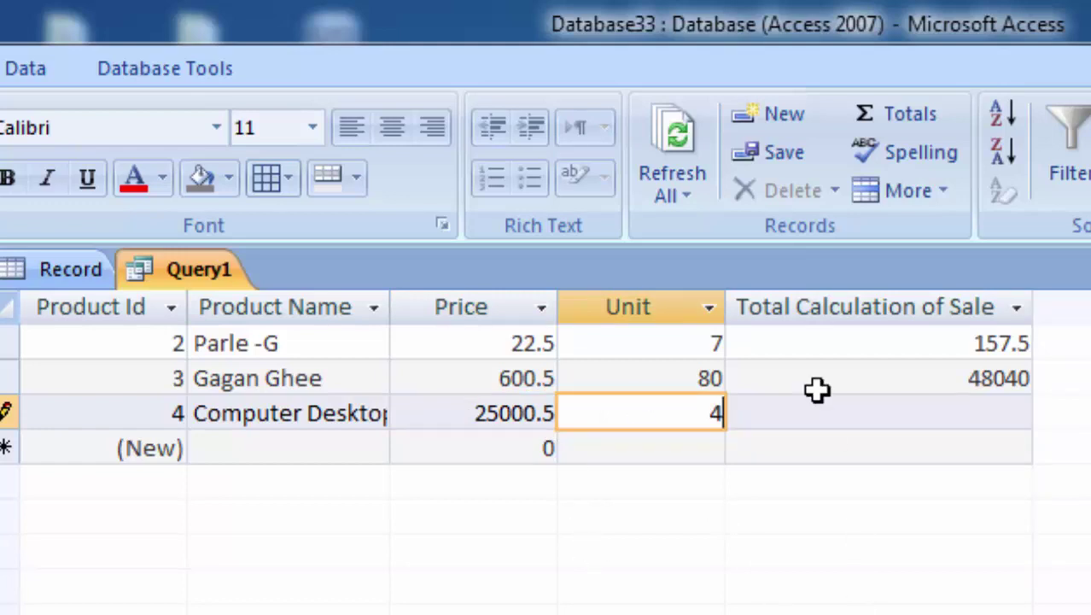
{"action": "left_click", "coordinate": [818, 417]}
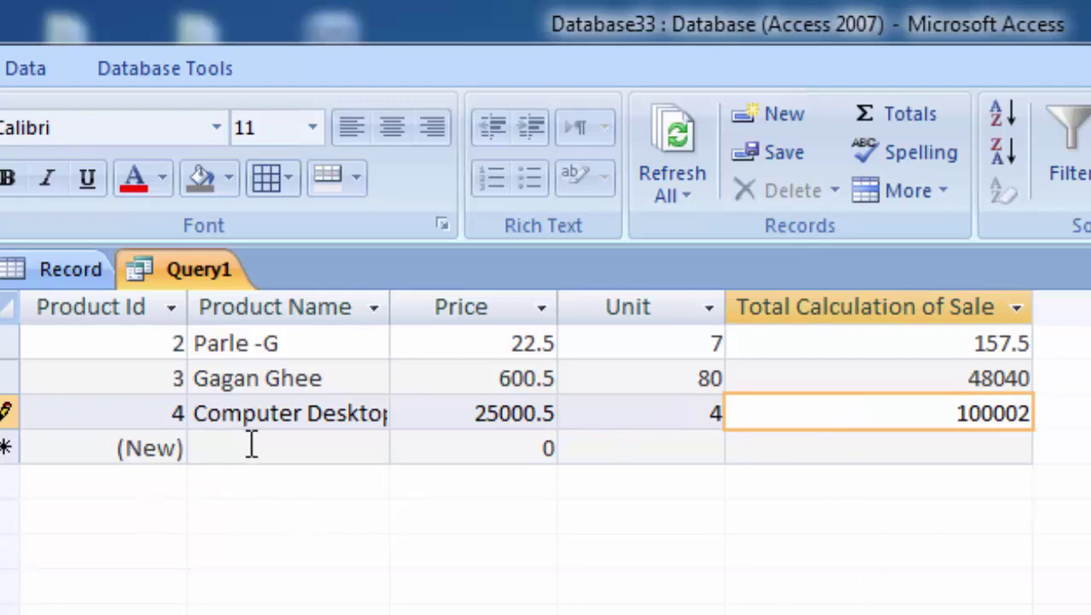
Step: Check the Product Name filter menu, select the new record, and show the Create ribbon
{"action": "left_click", "coordinate": [375, 308]}
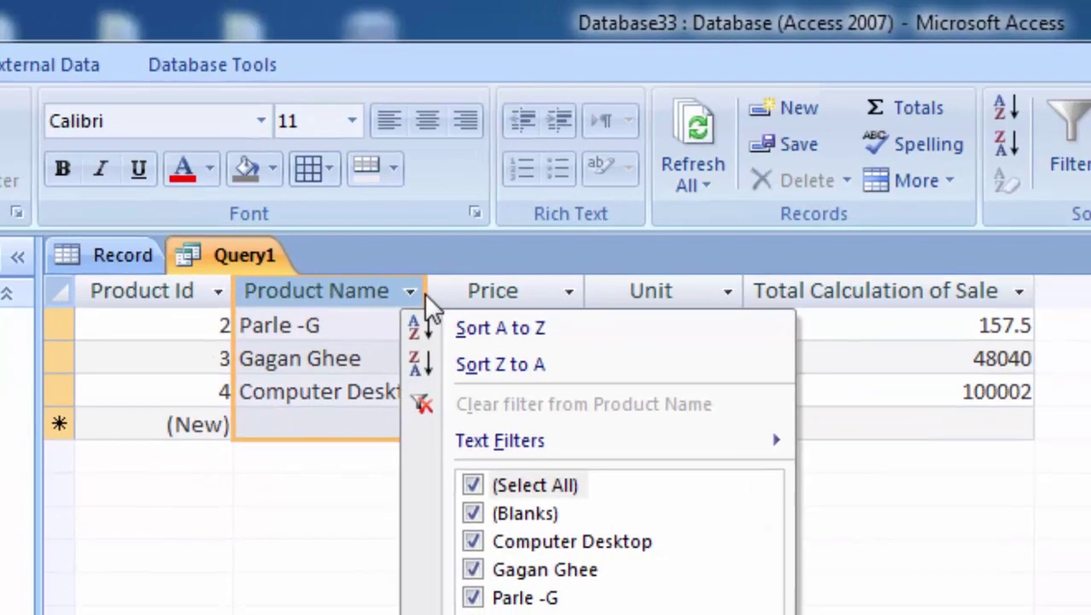
{"action": "left_click", "coordinate": [386, 310]}
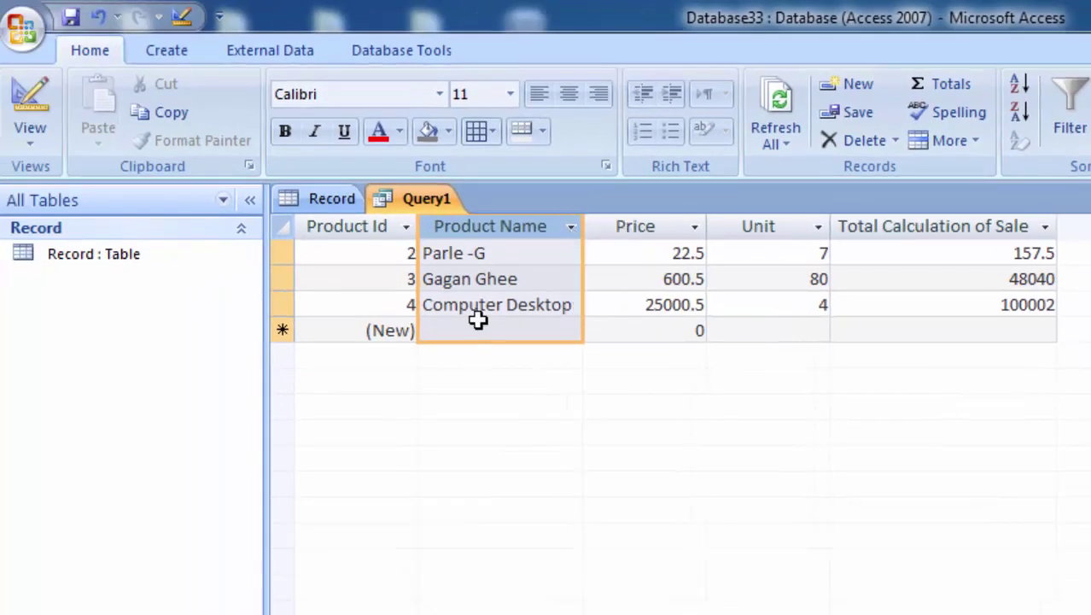
{"action": "left_click", "coordinate": [466, 331]}
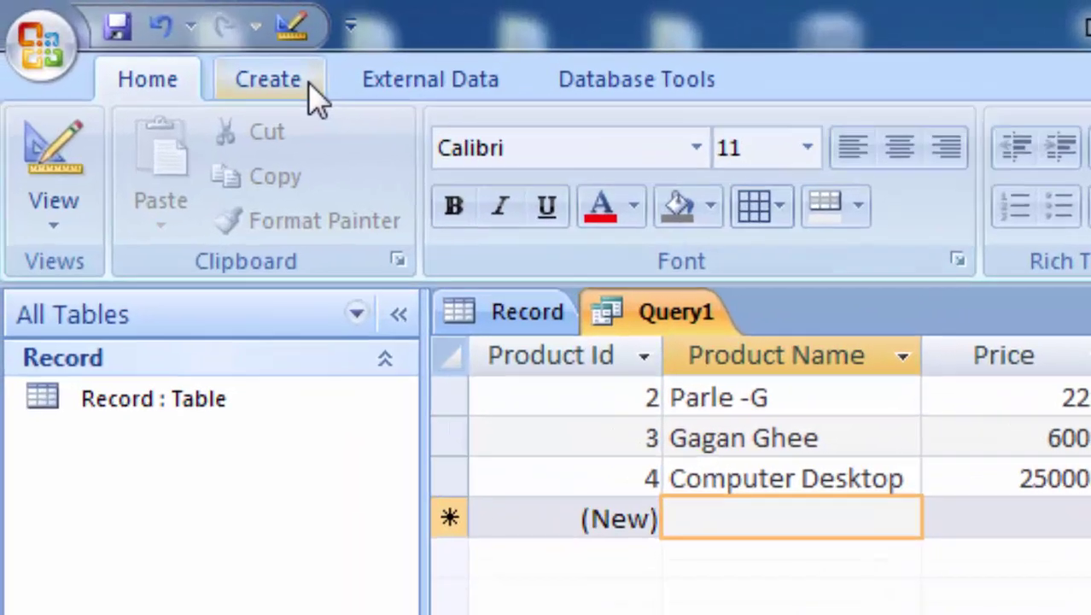
{"action": "left_click", "coordinate": [175, 52]}
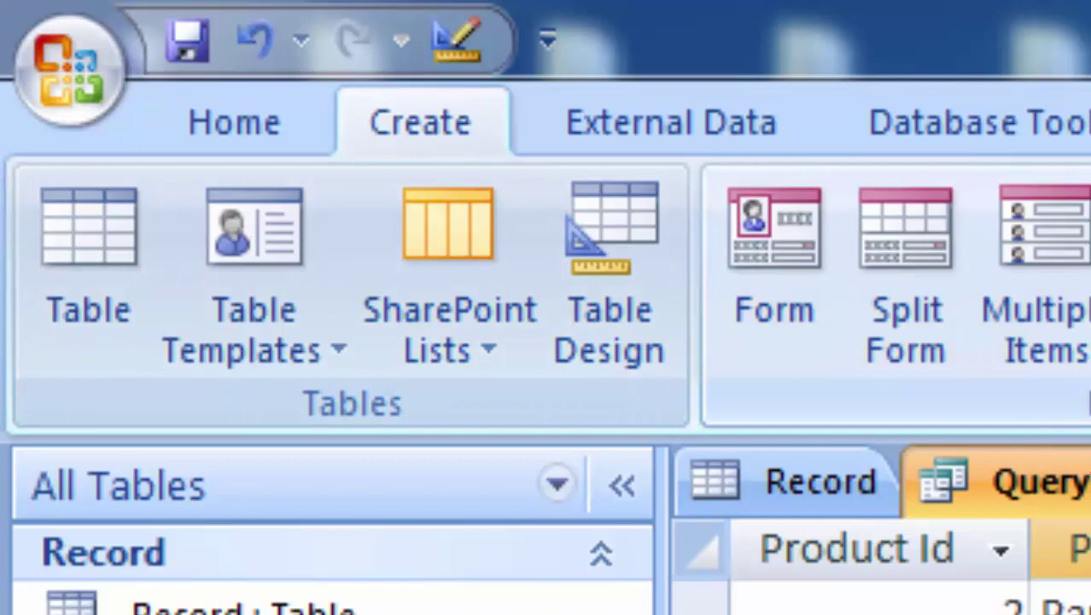
Step: Create a form from Query1, saving the query as 'Super market'
{"action": "left_click", "coordinate": [763, 295]}
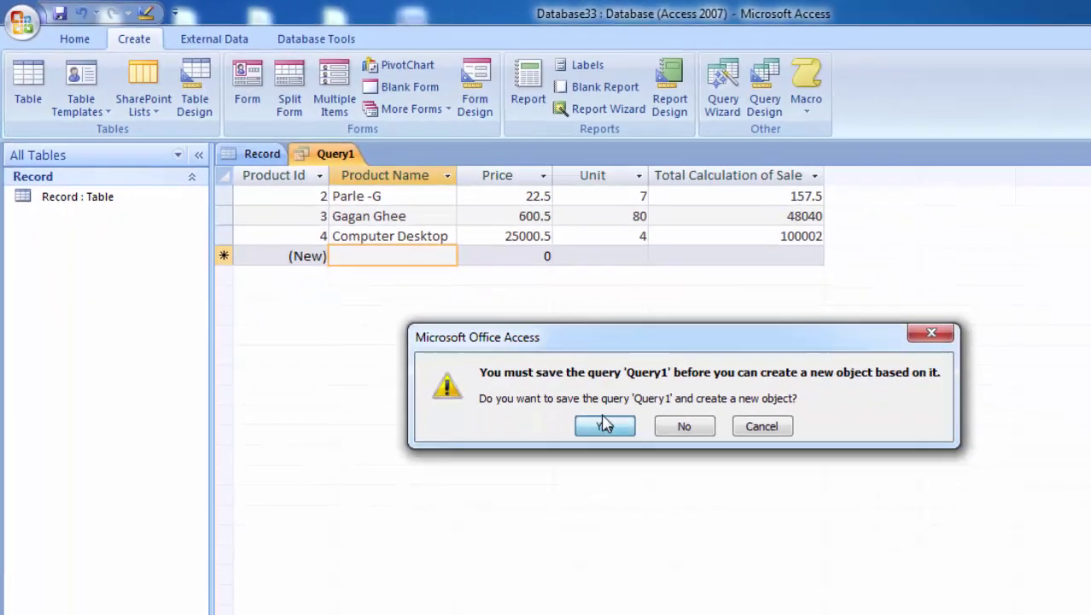
{"action": "left_click", "coordinate": [608, 421]}
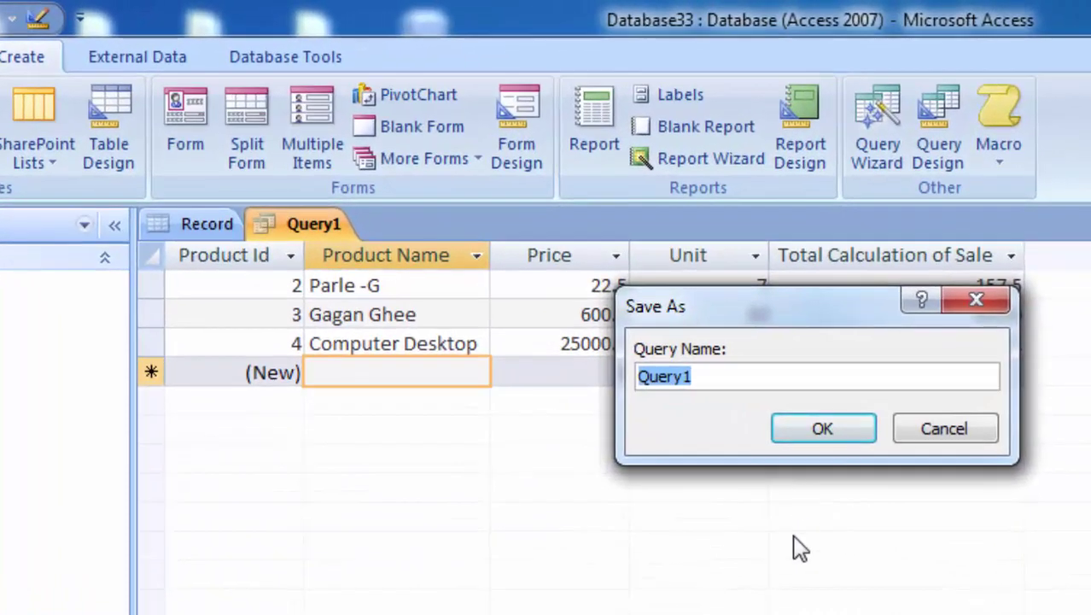
{"action": "key", "text": "BackSpace"}
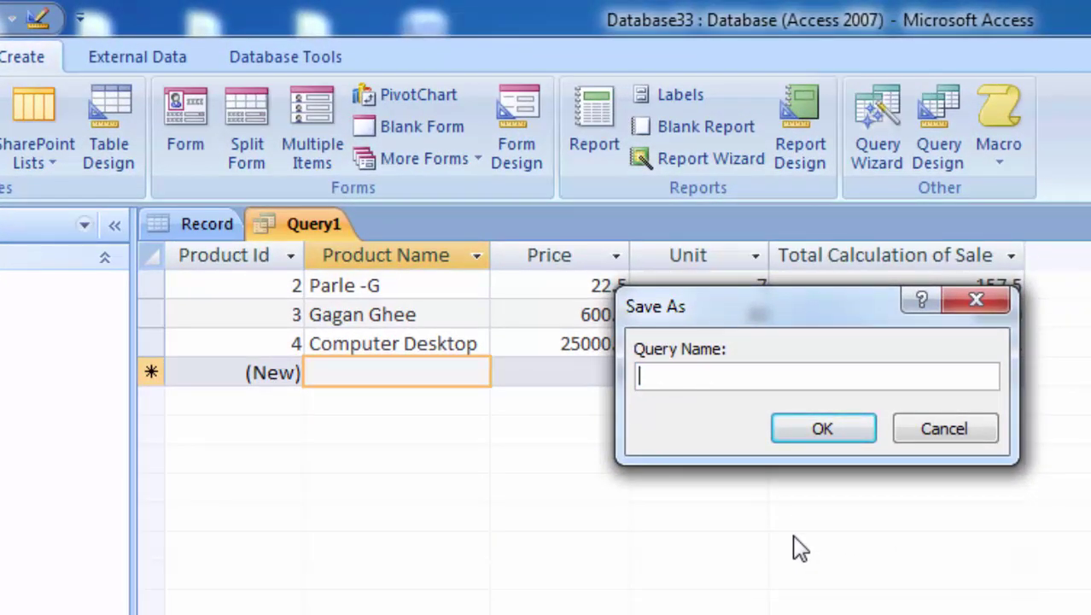
{"action": "type", "text": "Sup"}
{"action": "type", "text": "er mar"}
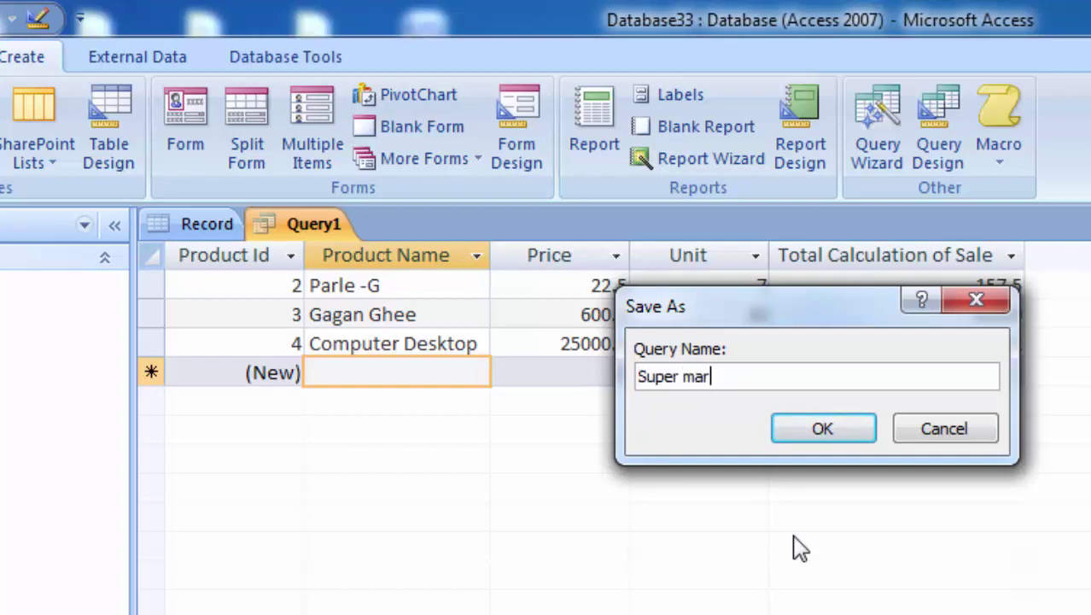
{"action": "type", "text": "ket"}
{"action": "key", "text": "Return"}
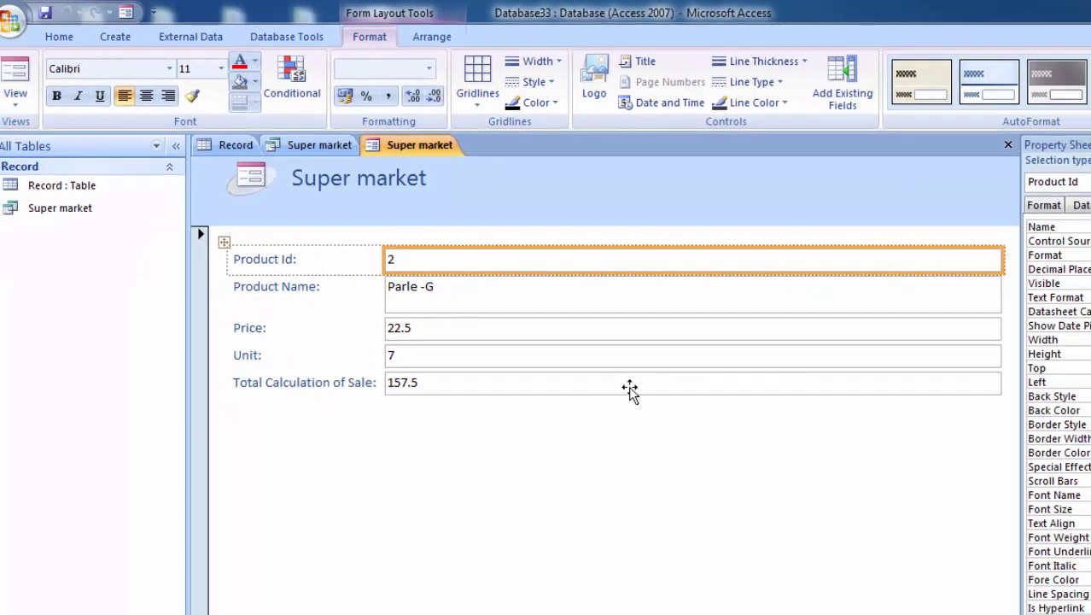
Step: Switch to Design View, close the Property Sheet, then return to Form View
{"action": "left_click", "coordinate": [16, 109]}
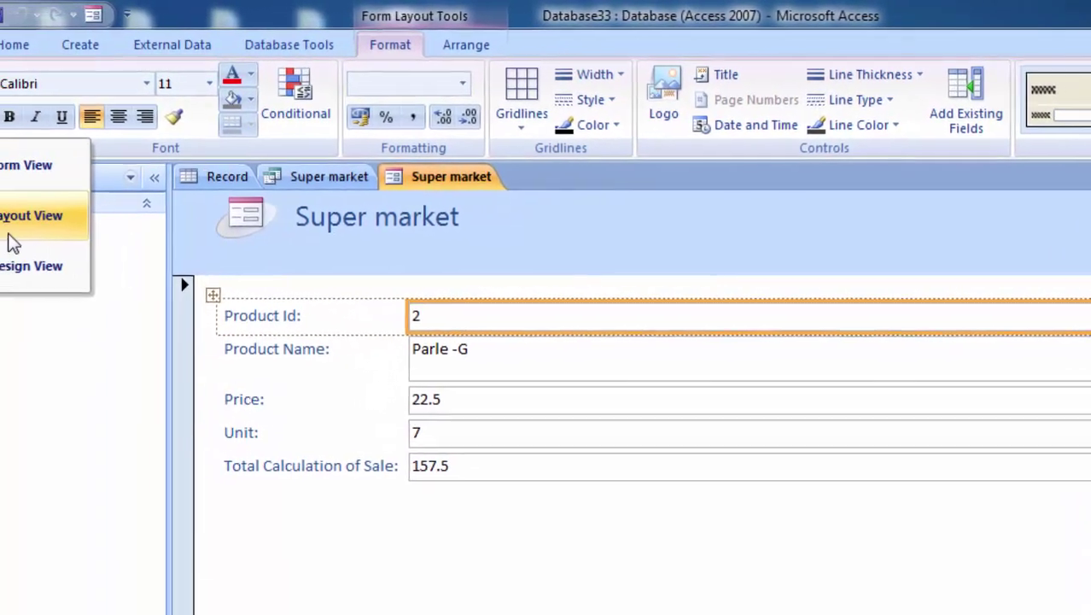
{"action": "left_click", "coordinate": [26, 266]}
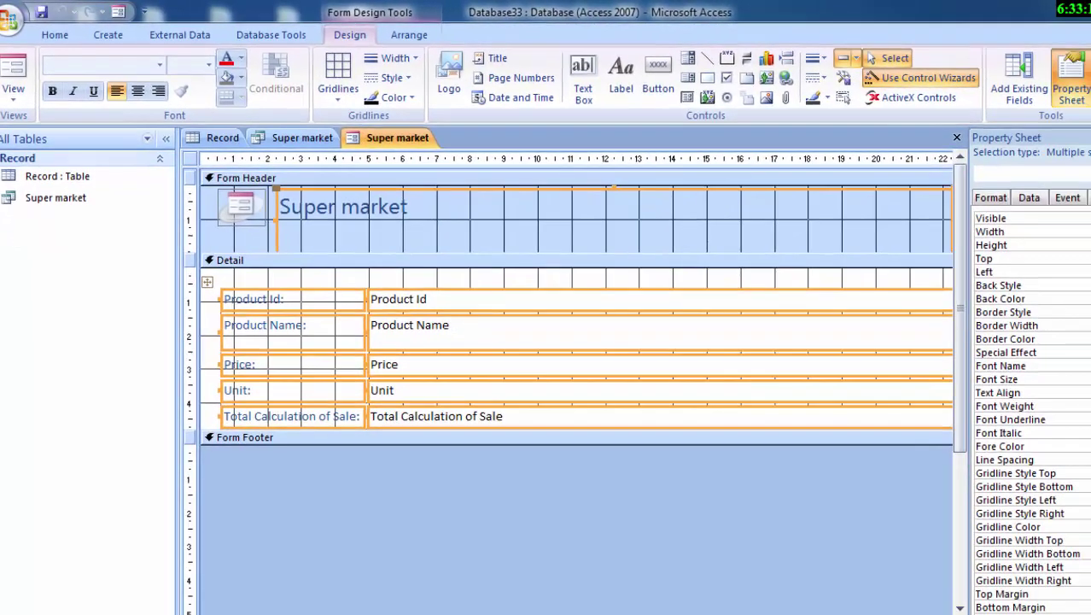
{"action": "key", "text": "F4"}
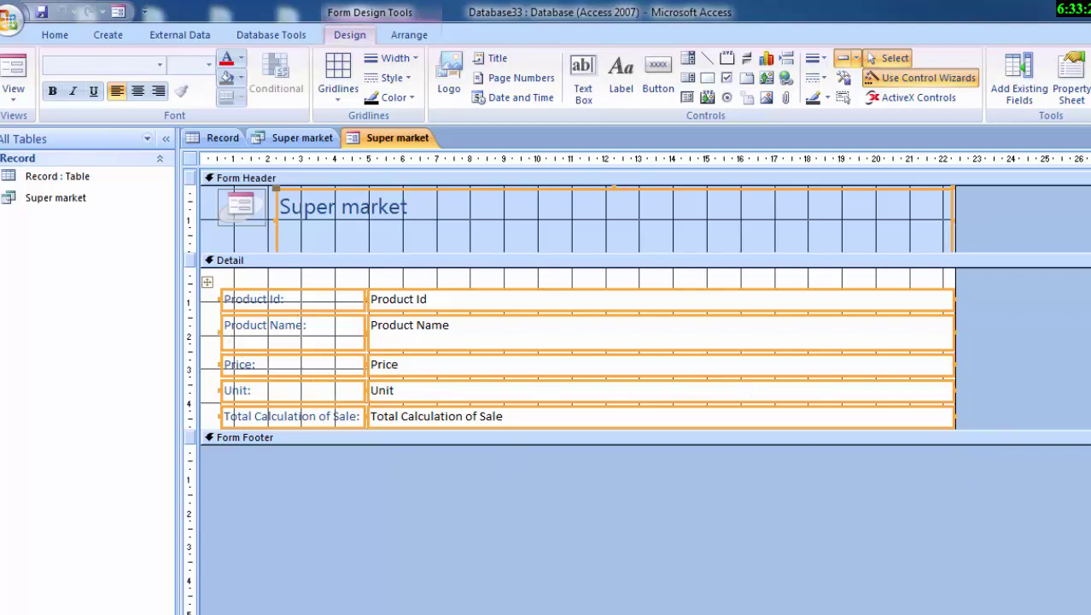
{"action": "left_click", "coordinate": [5, 94]}
{"action": "left_click", "coordinate": [39, 128]}
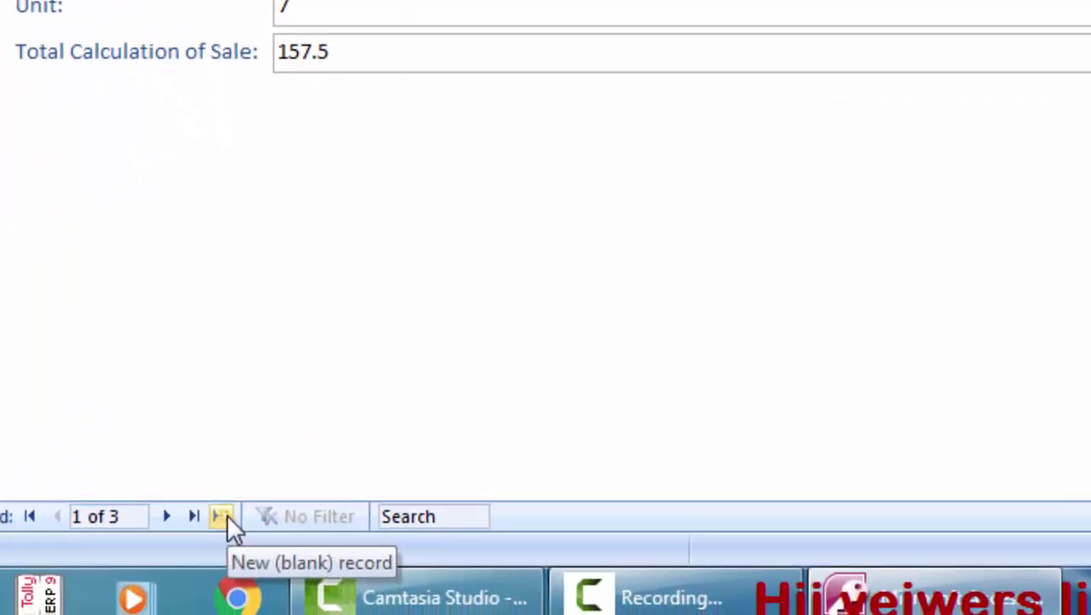
Step: Add a Laptop record priced 44000.5 with 67 units, totalling 2948033.5
{"action": "left_click", "coordinate": [226, 517]}
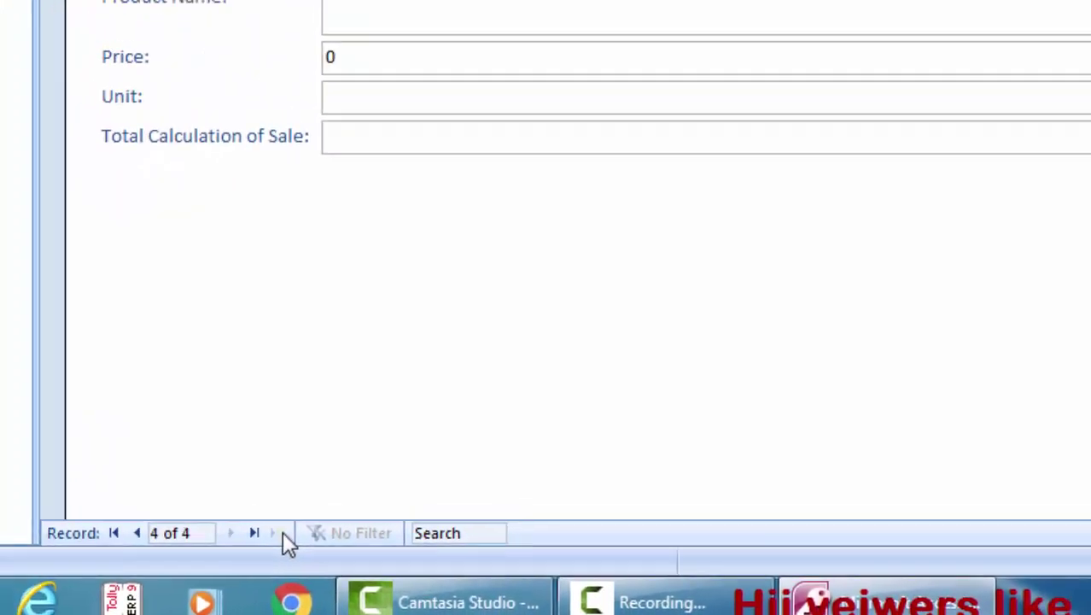
{"action": "left_click", "coordinate": [477, 190]}
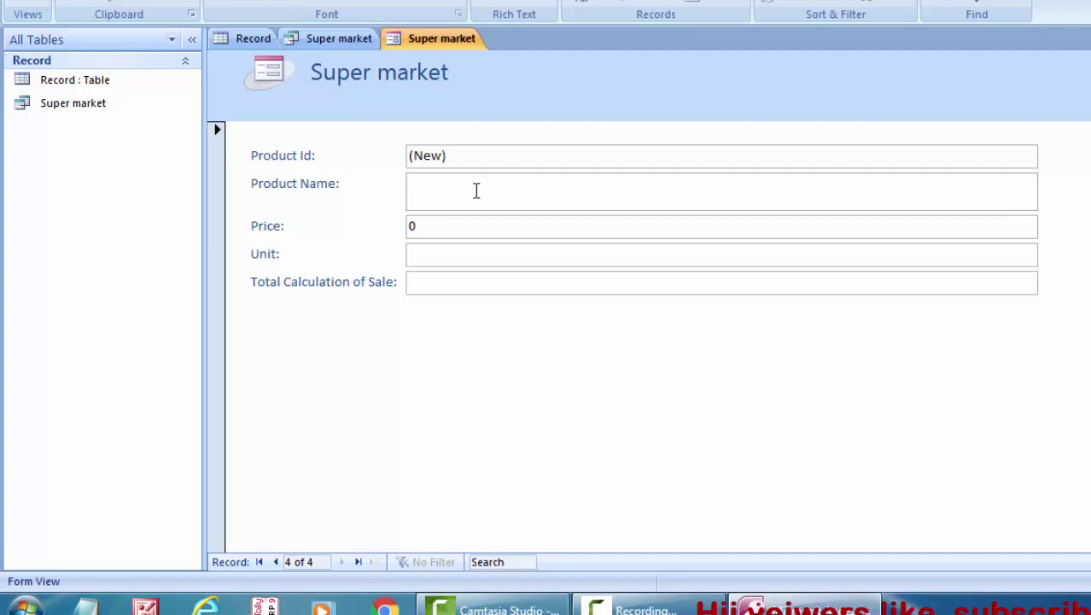
{"action": "type", "text": "Lapt"}
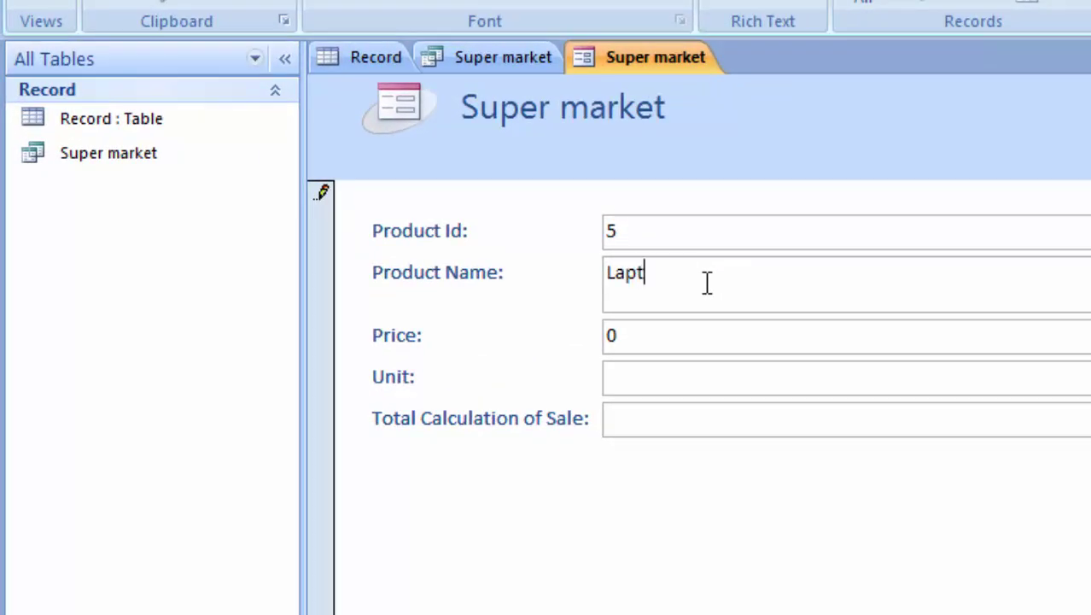
{"action": "type", "text": "op"}
{"action": "type", "text": "7"}
{"action": "type", "text": "0"}
{"action": "type", "text": "0"}
{"action": "key", "text": "BackSpace"}
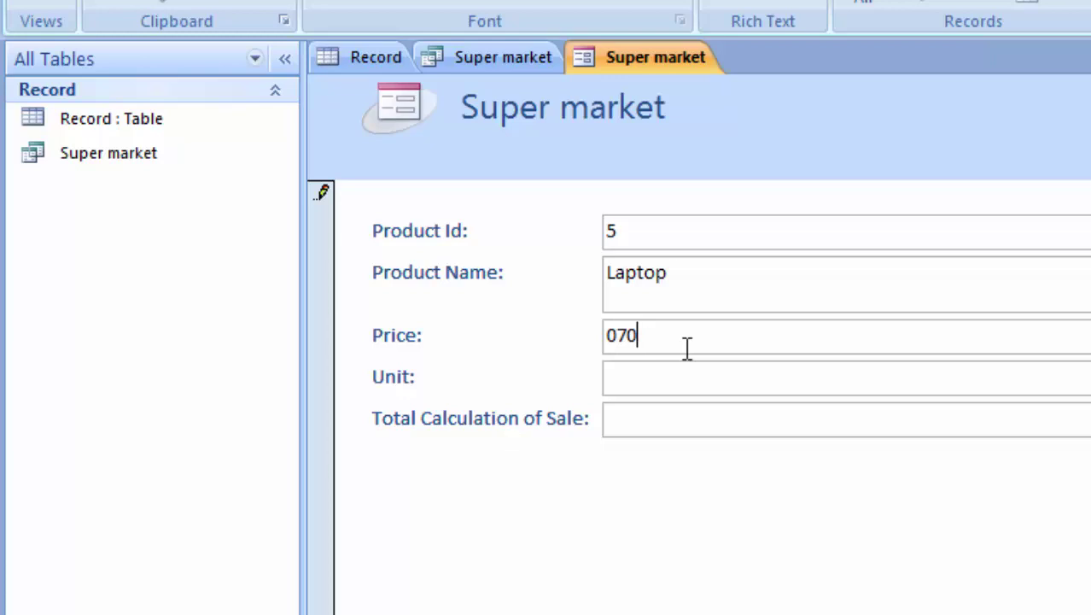
{"action": "key", "text": "BackSpace"}
{"action": "key", "text": "BackSpace"}
{"action": "key", "text": "BackSpace"}
{"action": "type", "text": "4"}
{"action": "type", "text": "0"}
{"action": "type", "text": "0"}
{"action": "key", "text": "Tab"}
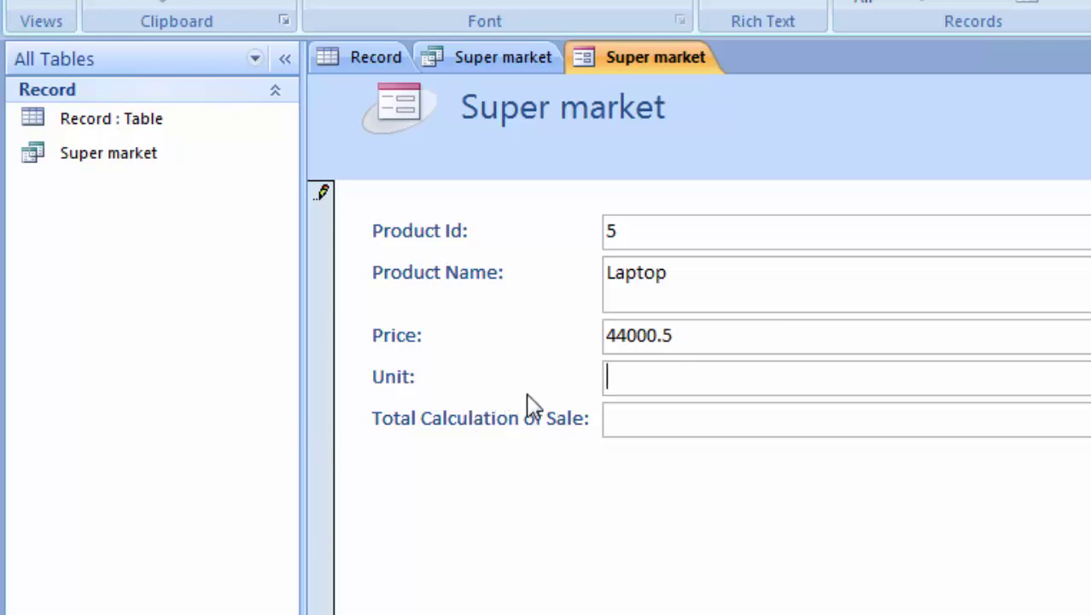
{"action": "type", "text": "67"}
{"action": "left_click", "coordinate": [663, 430]}
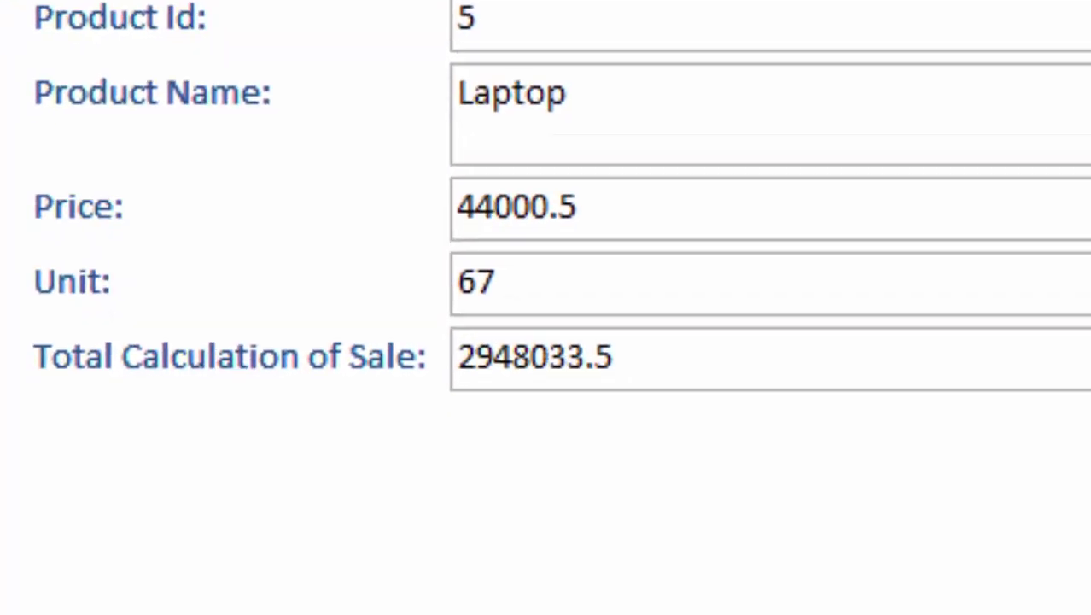
{"action": "left_click", "coordinate": [288, 483]}
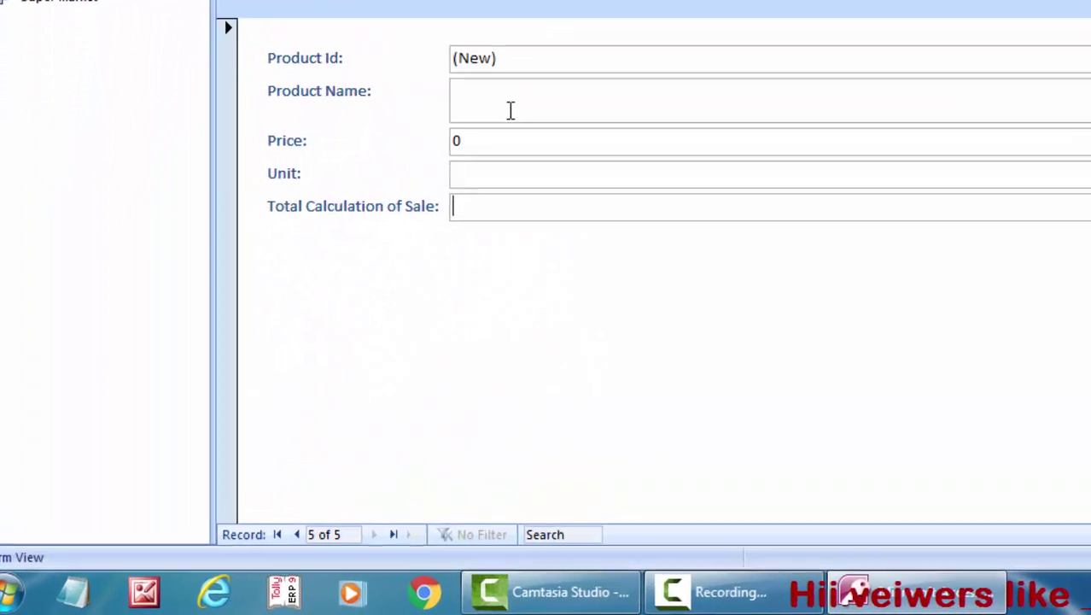
Step: Enter Linc Pen with price 5 and 5000 units, for a total sale of 25000
{"action": "left_click", "coordinate": [511, 110]}
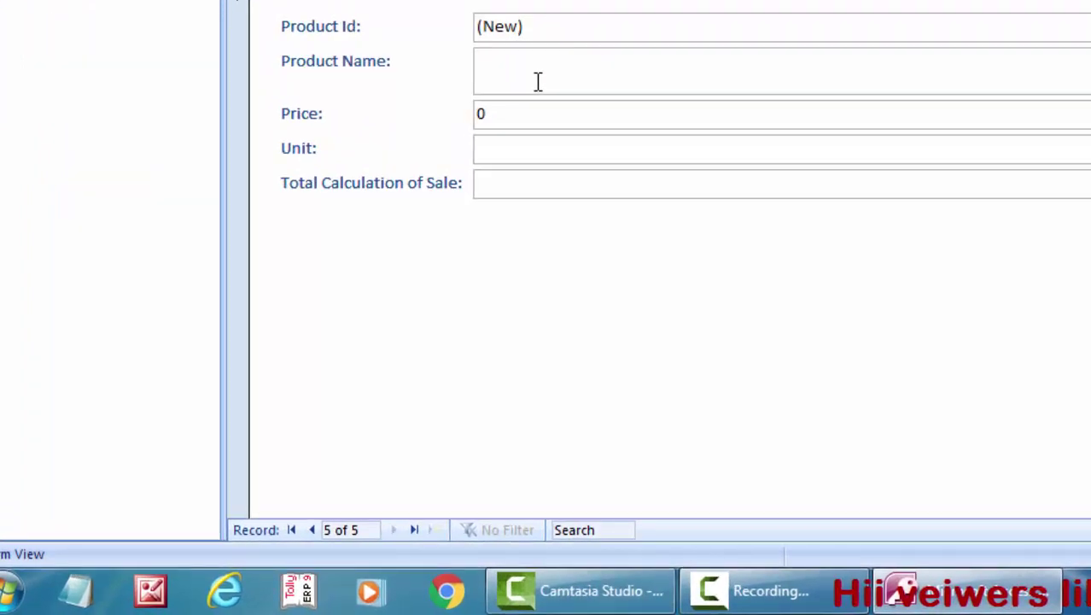
{"action": "type", "text": "Linc Pen"}
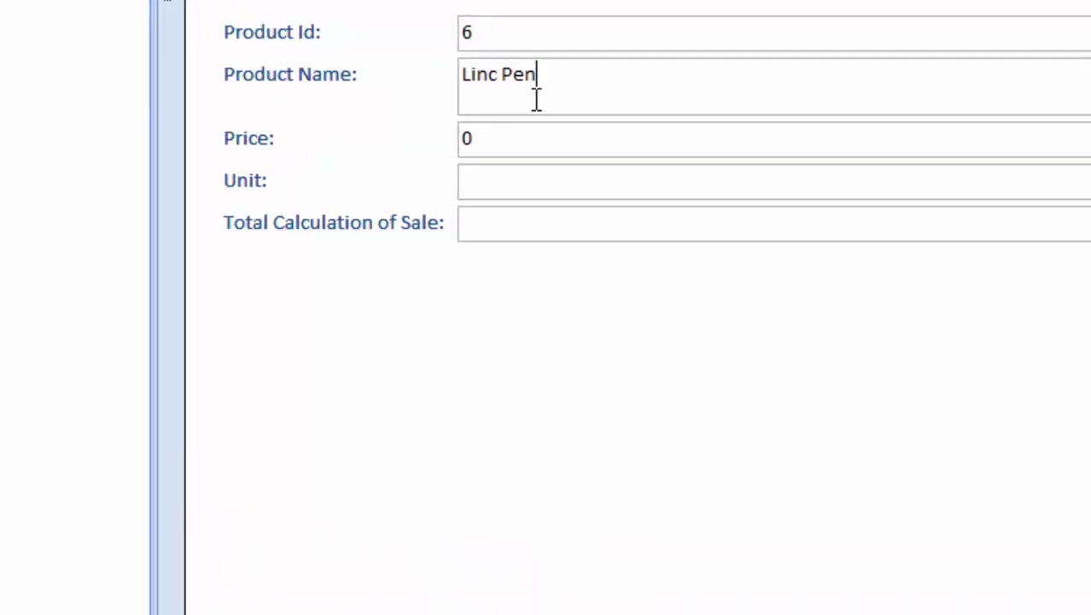
{"action": "left_click", "coordinate": [511, 118]}
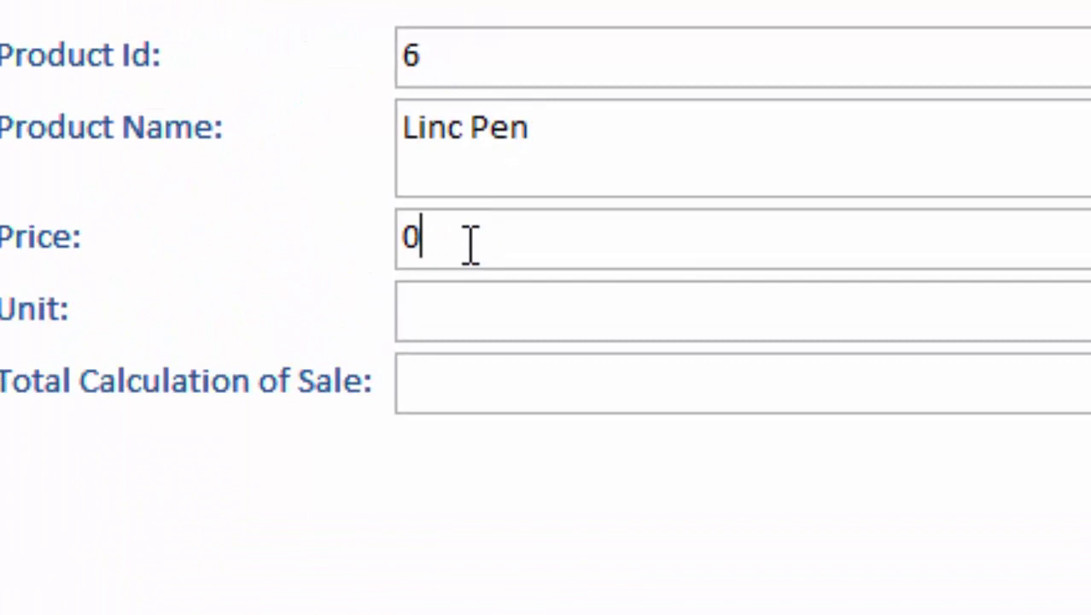
{"action": "key", "text": "BackSpace"}
{"action": "type", "text": "500"}
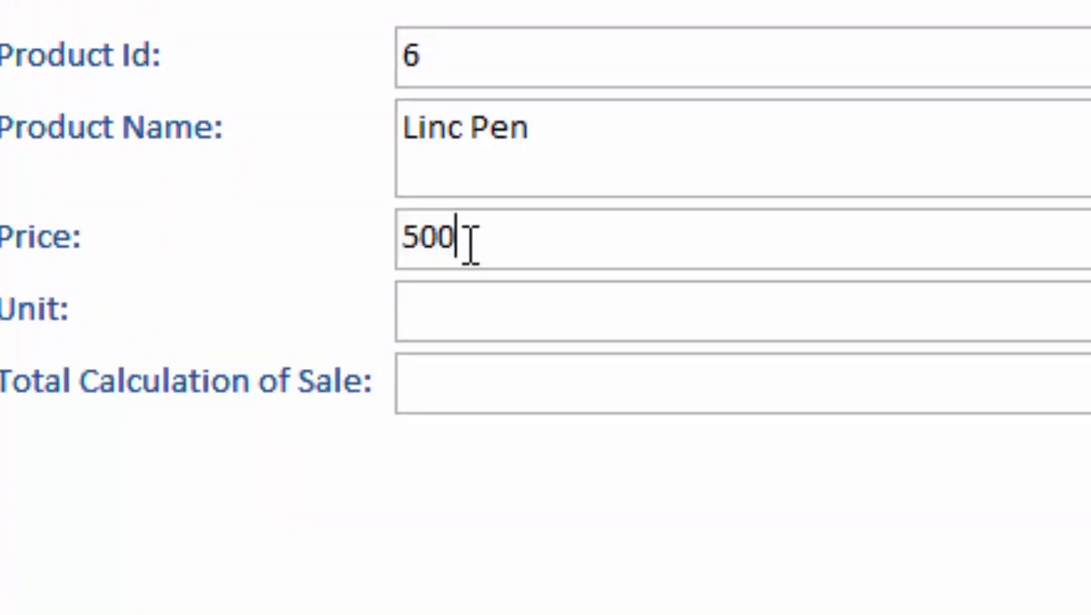
{"action": "type", "text": "0"}
{"action": "left_click", "coordinate": [428, 308]}
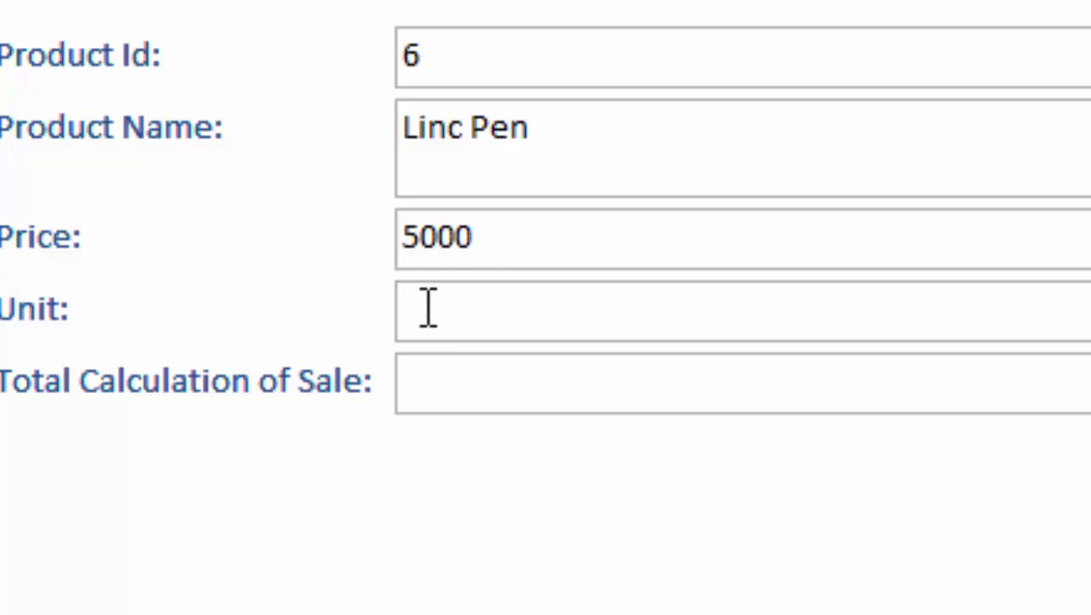
{"action": "left_click", "coordinate": [559, 262]}
{"action": "key", "text": "BackSpace"}
{"action": "key", "text": "BackSpace"}
{"action": "key", "text": "BackSpace"}
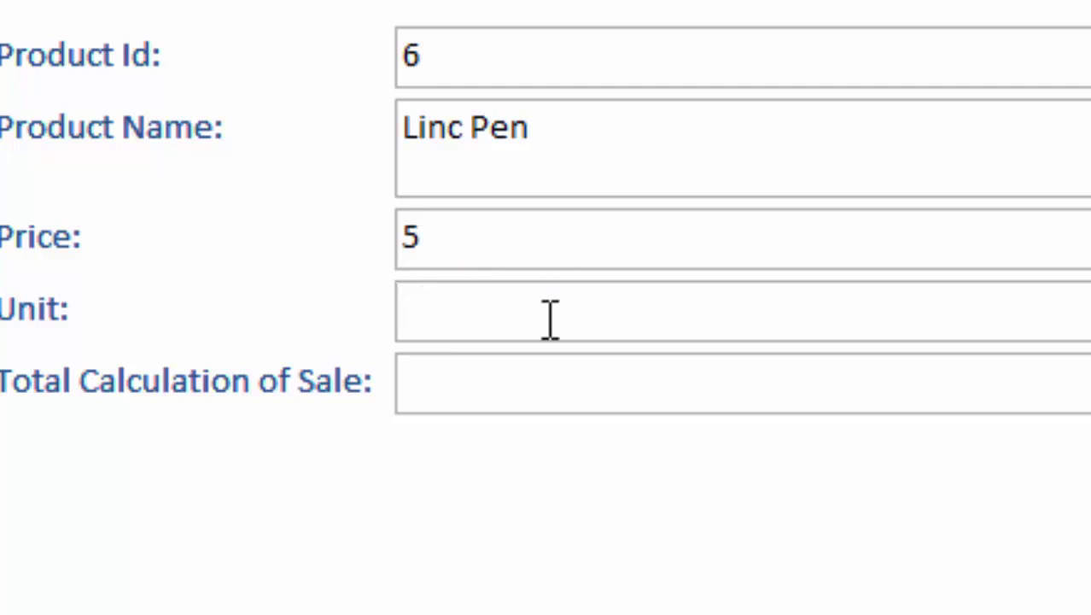
{"action": "left_click", "coordinate": [559, 325]}
{"action": "type", "text": "5"}
{"action": "type", "text": "000"}
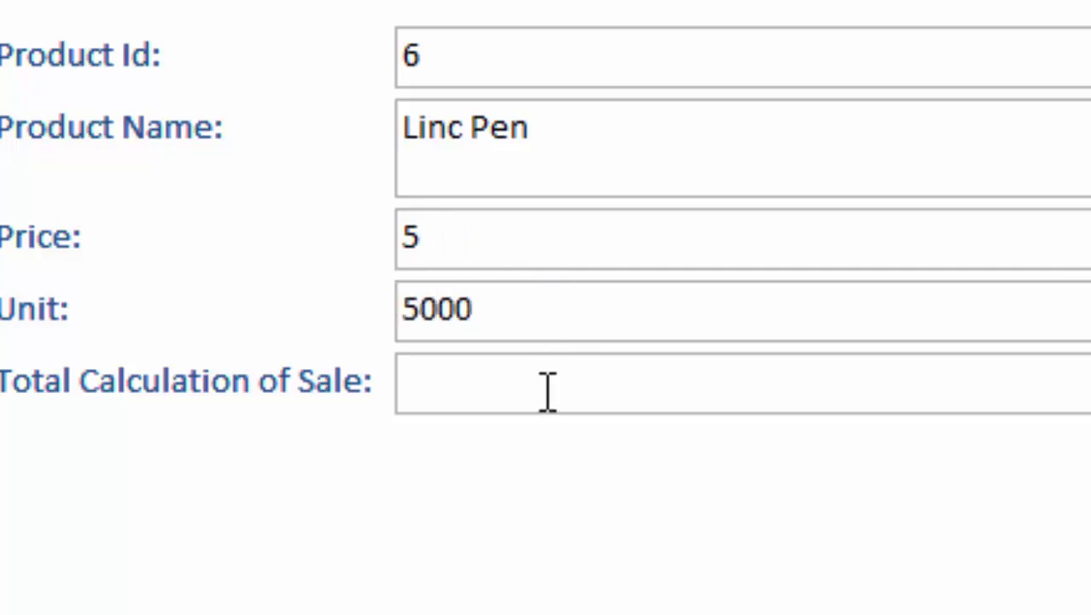
{"action": "left_click", "coordinate": [548, 390]}
{"action": "type", "text": "25000"}
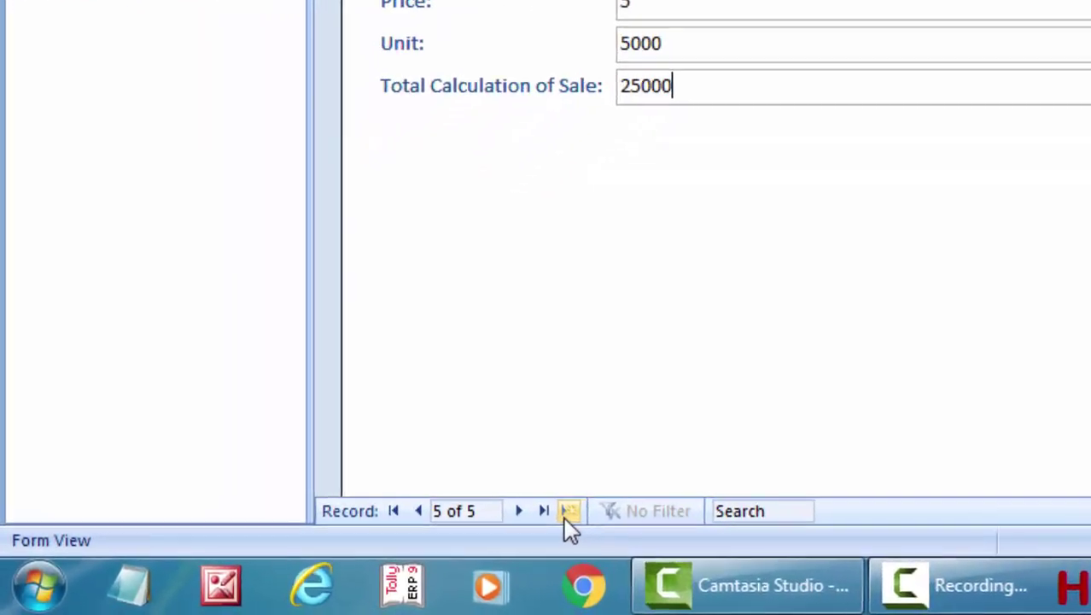
Step: Add a new Mouse record priced 120 with 600 units, totalling 72000
{"action": "left_click", "coordinate": [360, 549]}
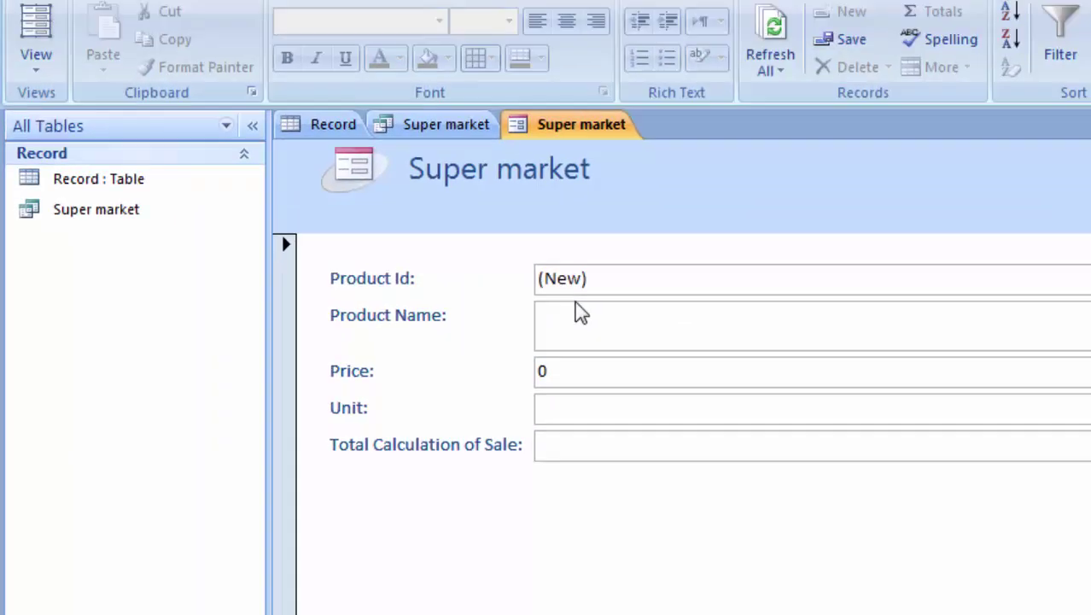
{"action": "left_click", "coordinate": [654, 77]}
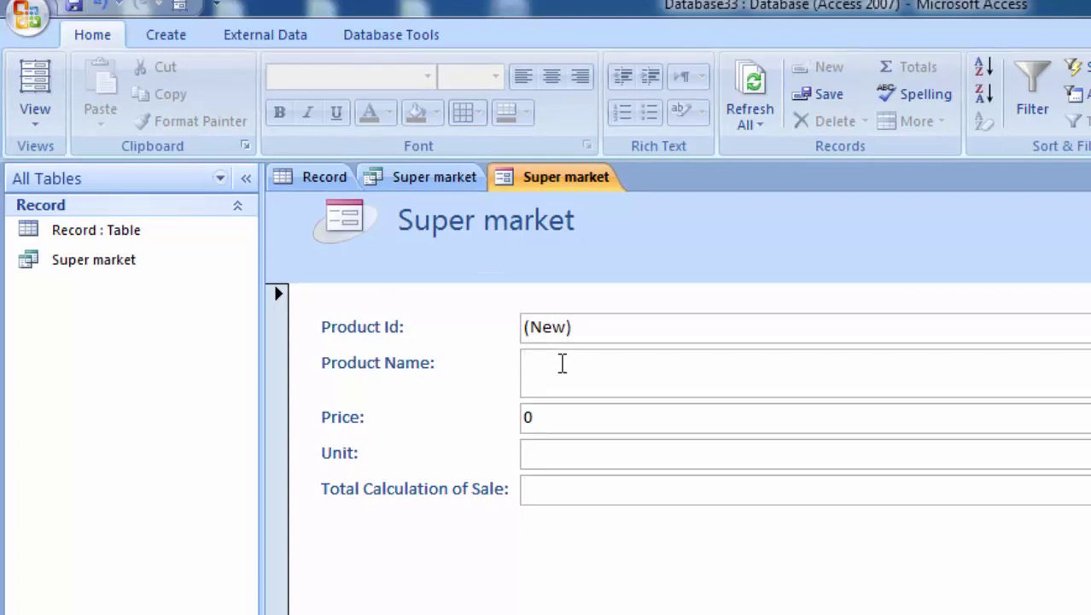
{"action": "type", "text": "Mouse"}
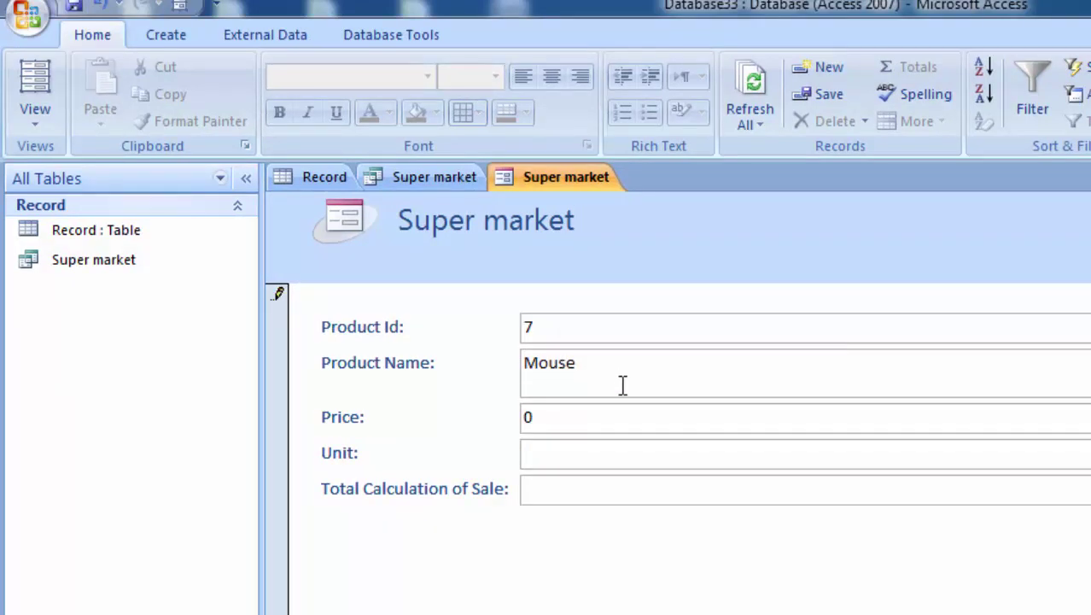
{"action": "key", "text": "Tab"}
{"action": "left_click", "coordinate": [588, 416]}
{"action": "left_click", "coordinate": [612, 488]}
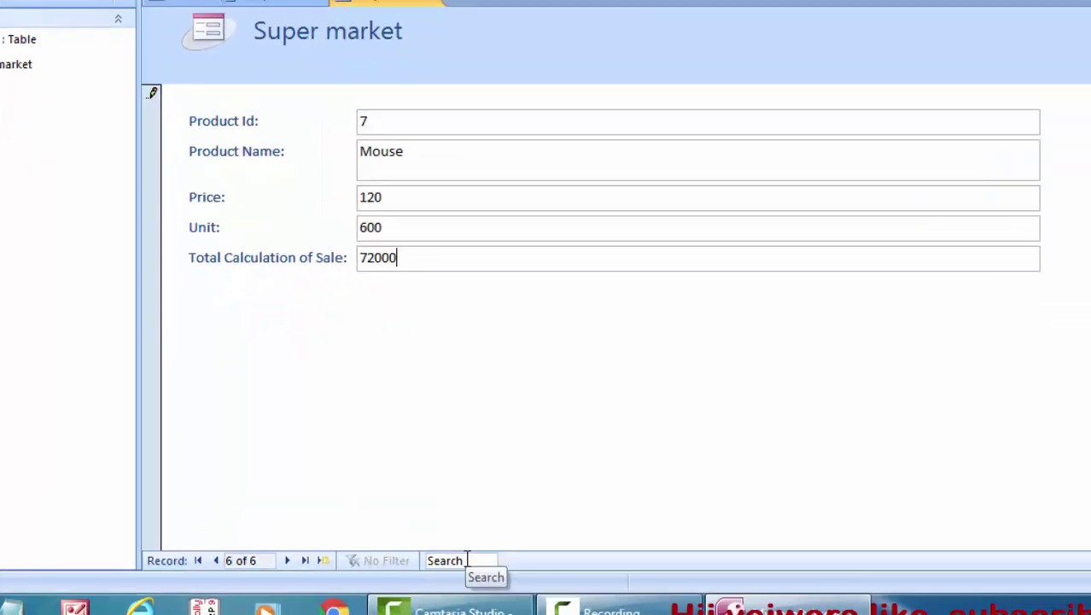
Step: Search the records for 2 to display Parle -G, then bring up the form views list
{"action": "left_click", "coordinate": [609, 504]}
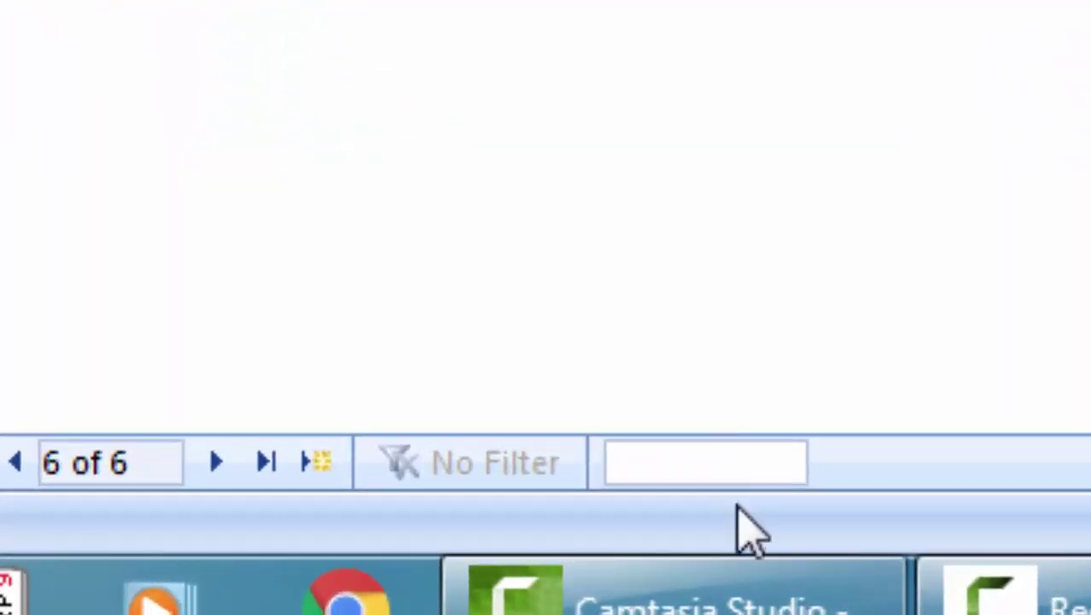
{"action": "mouse_move", "coordinate": [905, 601]}
{"action": "type", "text": "2"}
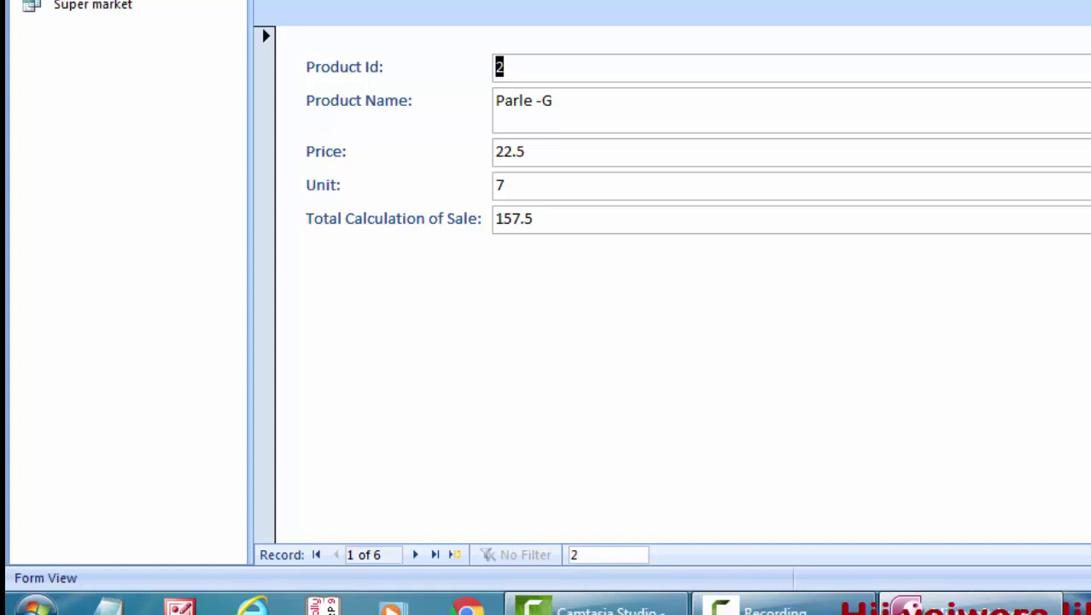
{"action": "left_click", "coordinate": [26, 77]}
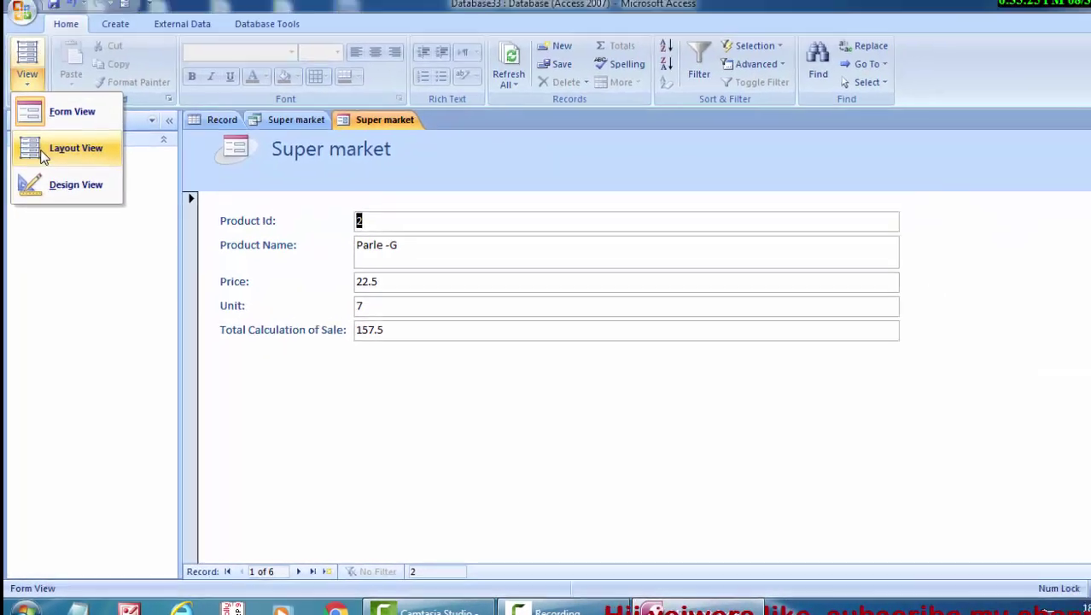
Step: Switch to Layout View and give the Super market title a lime green background
{"action": "left_click", "coordinate": [41, 150]}
{"action": "left_click", "coordinate": [43, 162]}
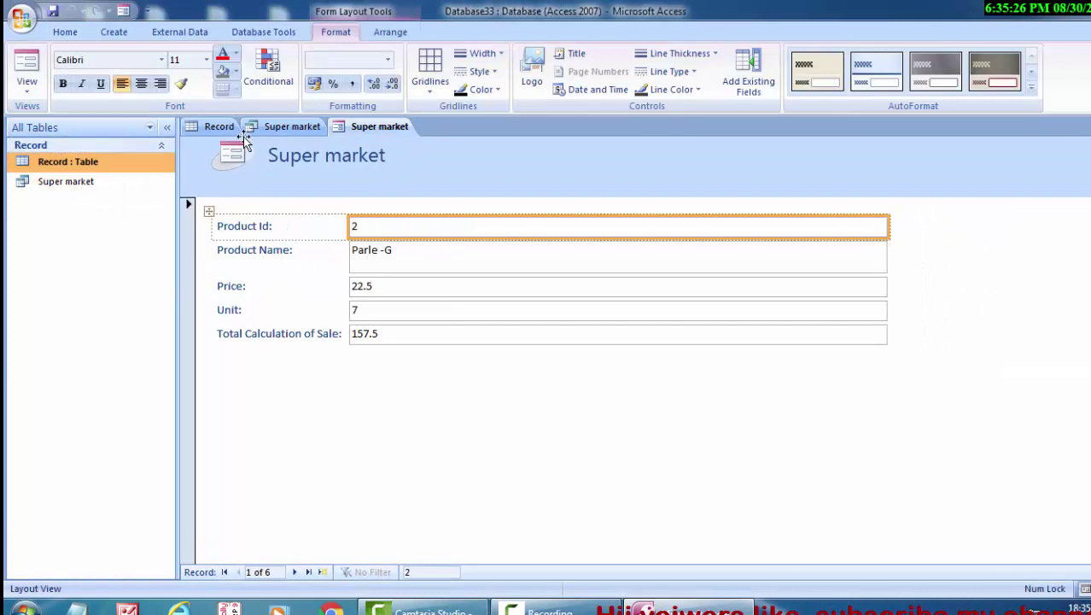
{"action": "left_click", "coordinate": [362, 188]}
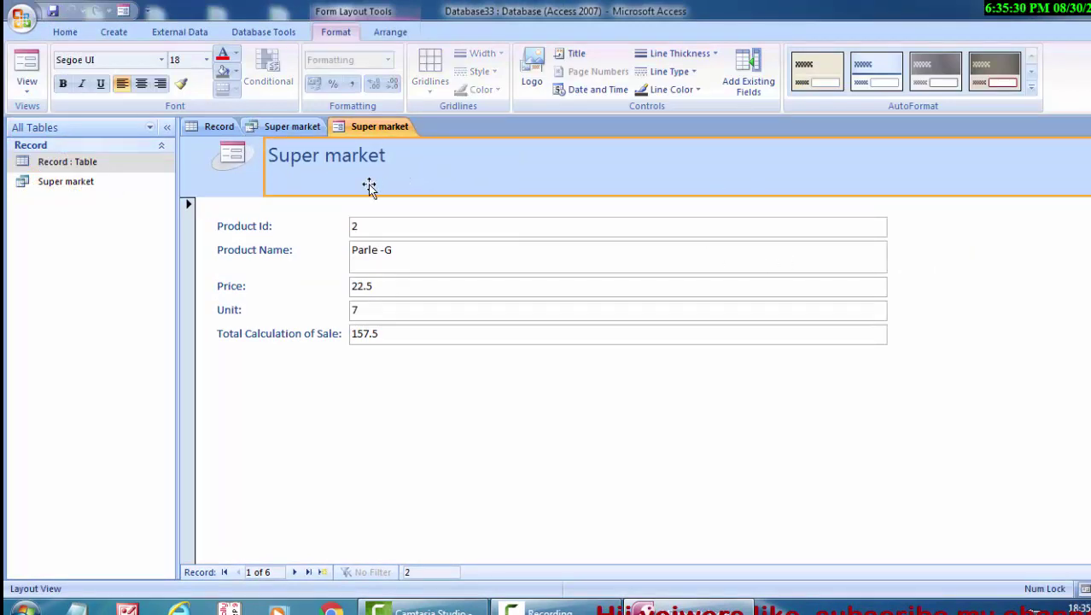
{"action": "left_click", "coordinate": [235, 71]}
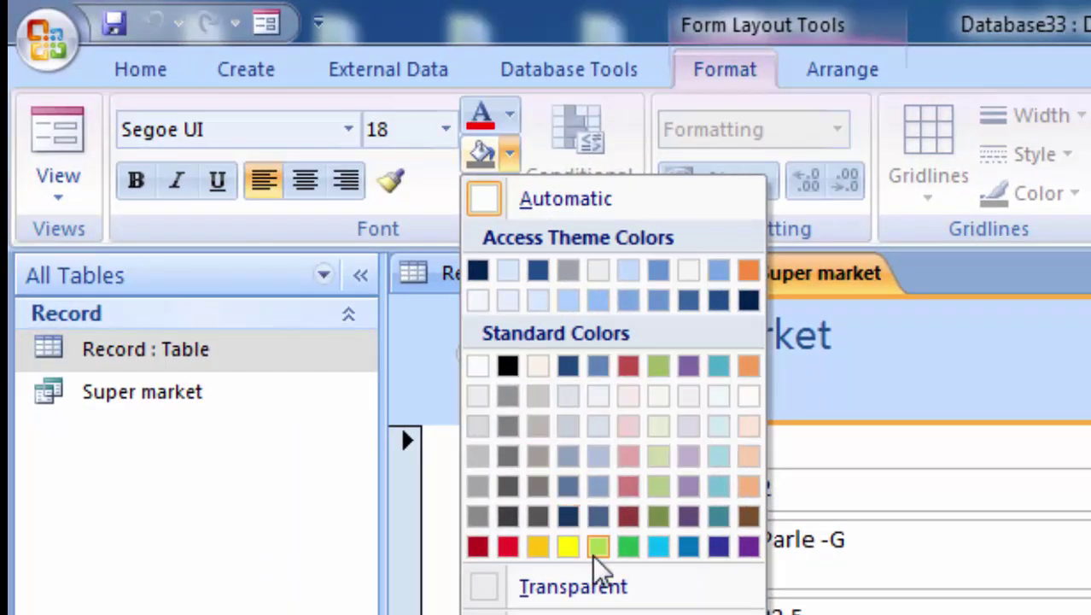
{"action": "left_click", "coordinate": [598, 546]}
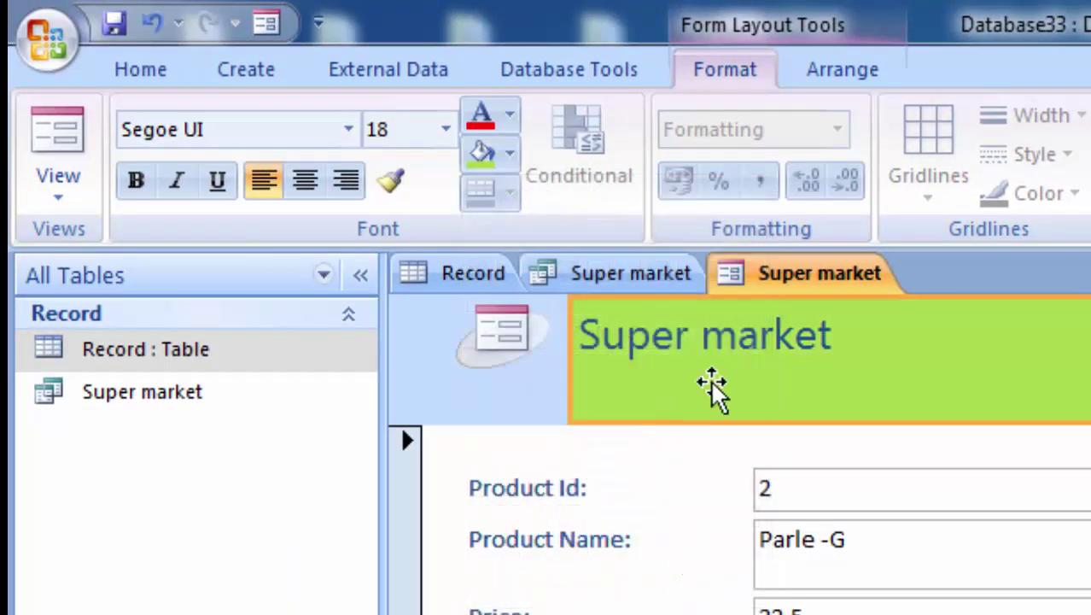
Step: Fill the rest of the form header red
{"action": "left_click", "coordinate": [459, 393]}
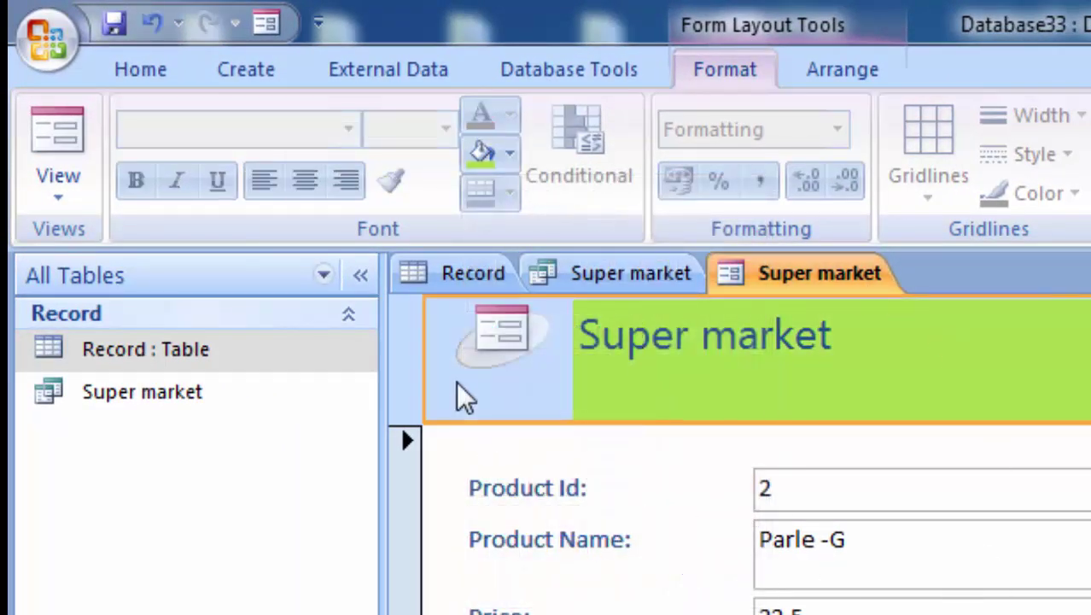
{"action": "left_click", "coordinate": [509, 155]}
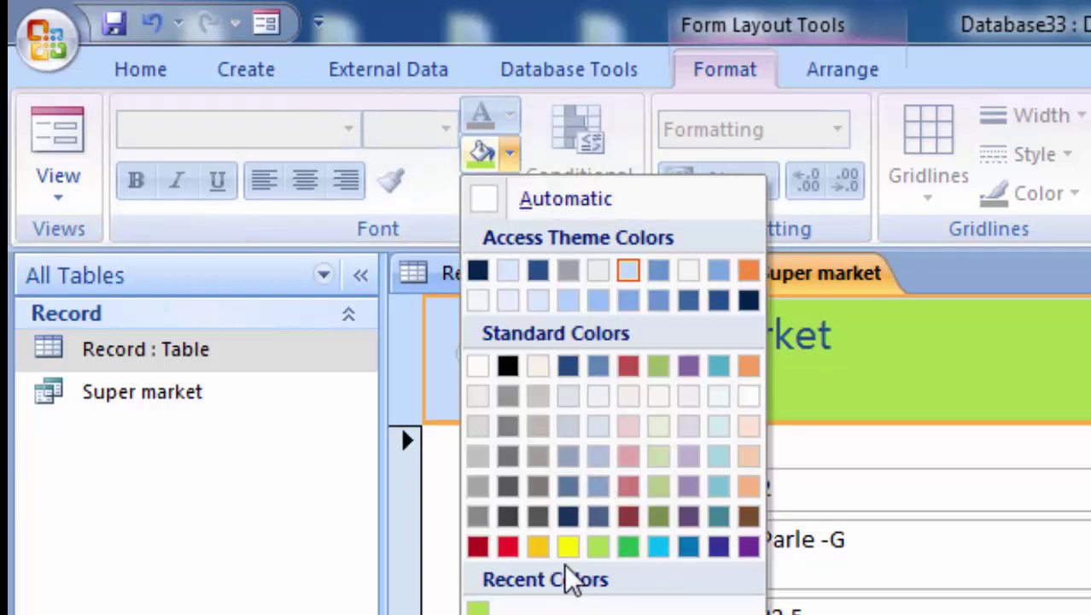
{"action": "left_click", "coordinate": [509, 547]}
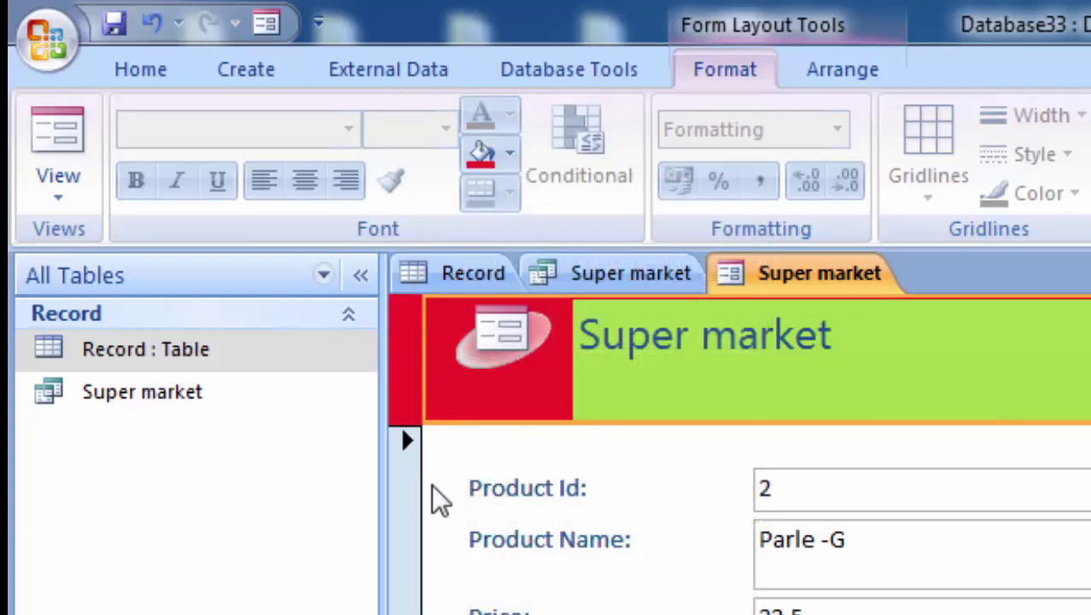
{"action": "left_click", "coordinate": [1012, 511]}
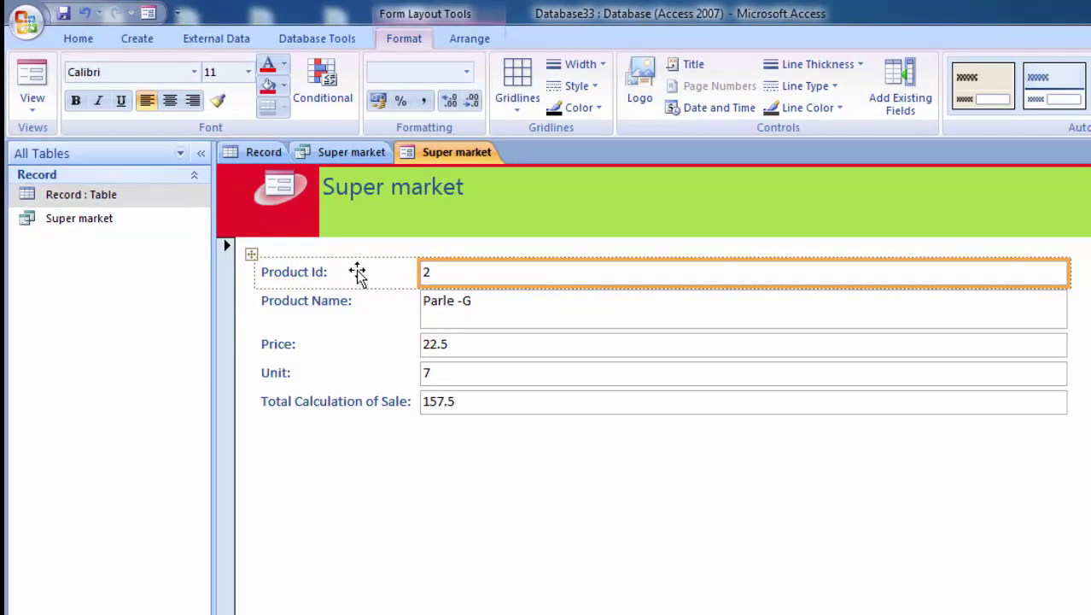
Step: Fill the Product Id box green and make its label dark navy with white text
{"action": "left_click", "coordinate": [285, 86]}
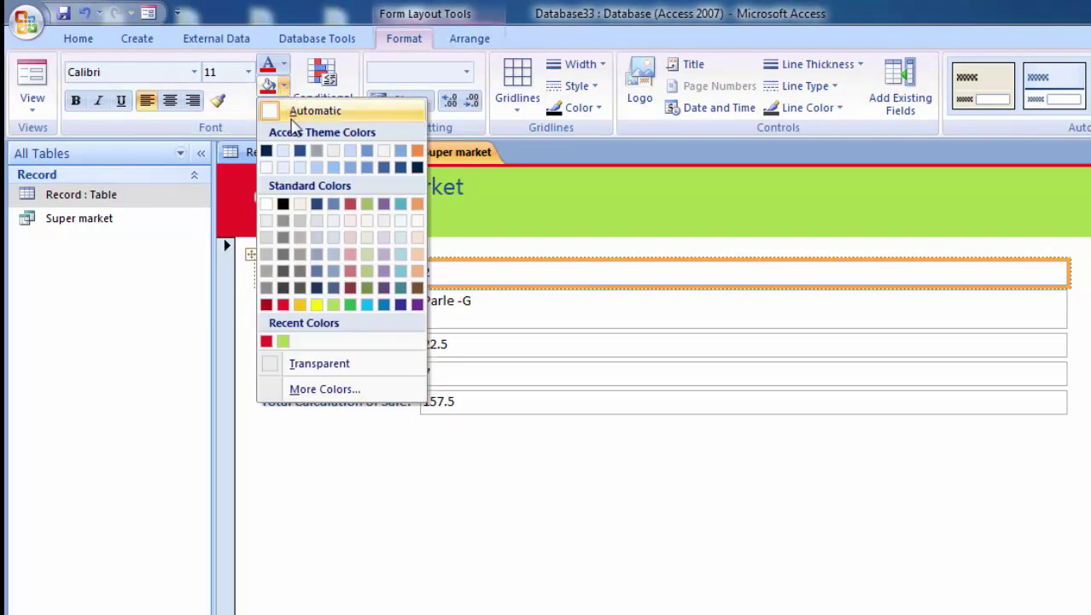
{"action": "left_click", "coordinate": [350, 305]}
{"action": "left_click", "coordinate": [343, 285]}
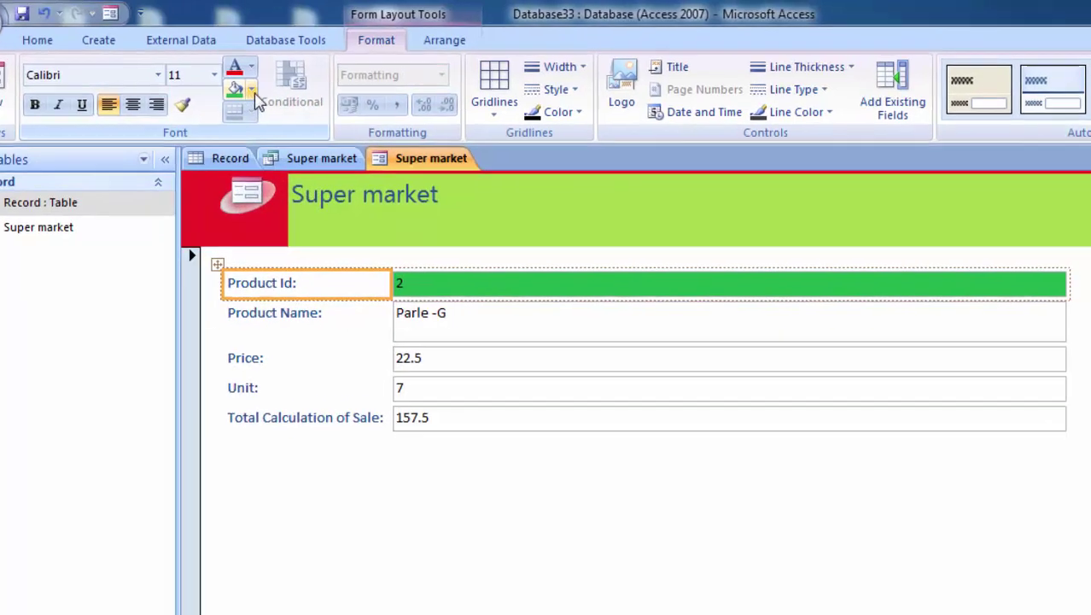
{"action": "left_click", "coordinate": [251, 89]}
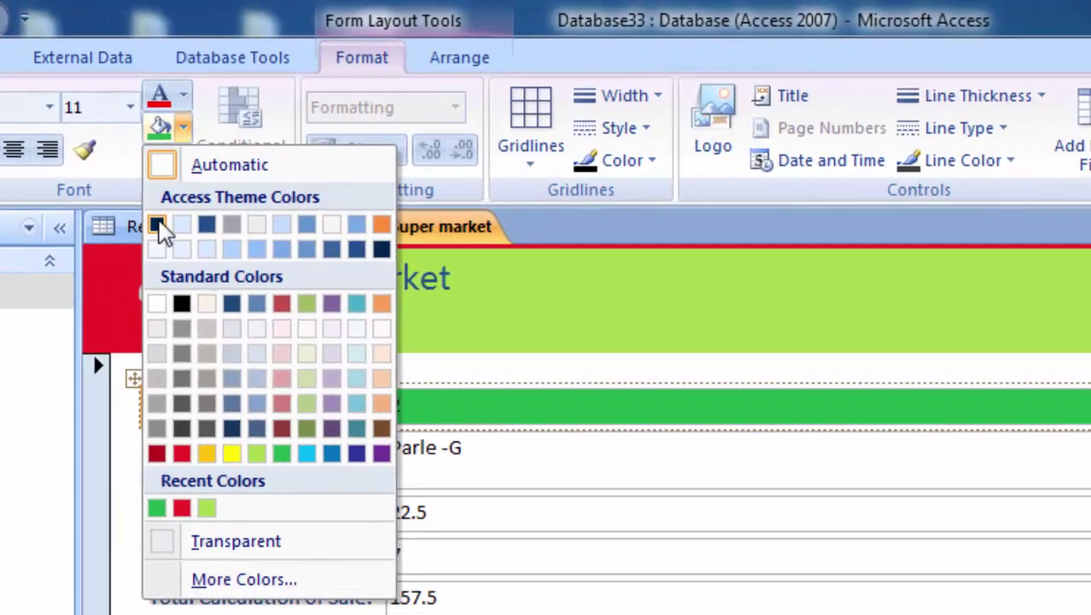
{"action": "left_click", "coordinate": [240, 173]}
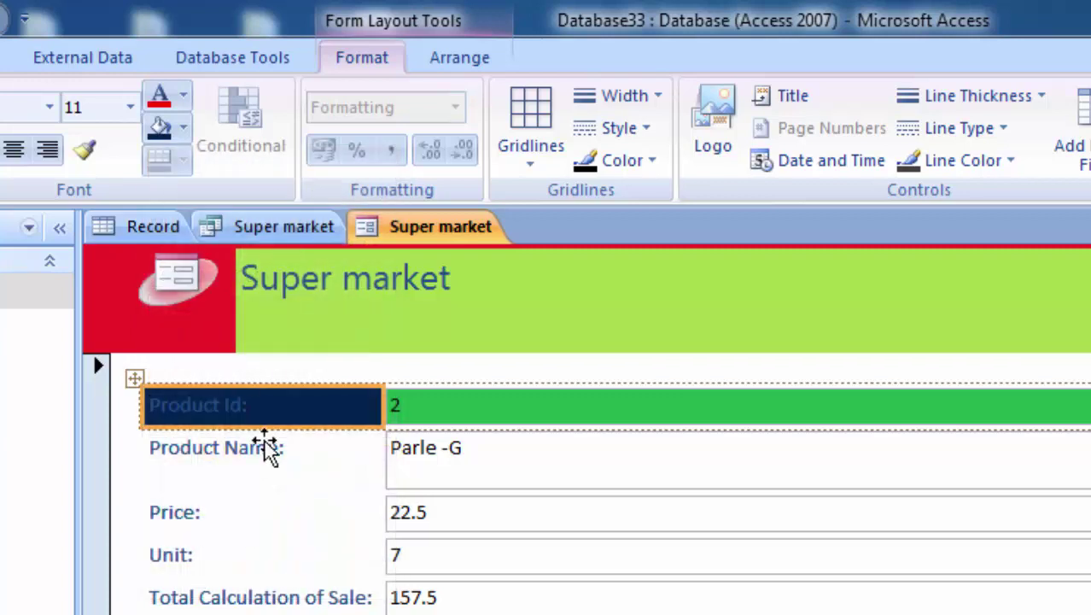
{"action": "left_click", "coordinate": [182, 97]}
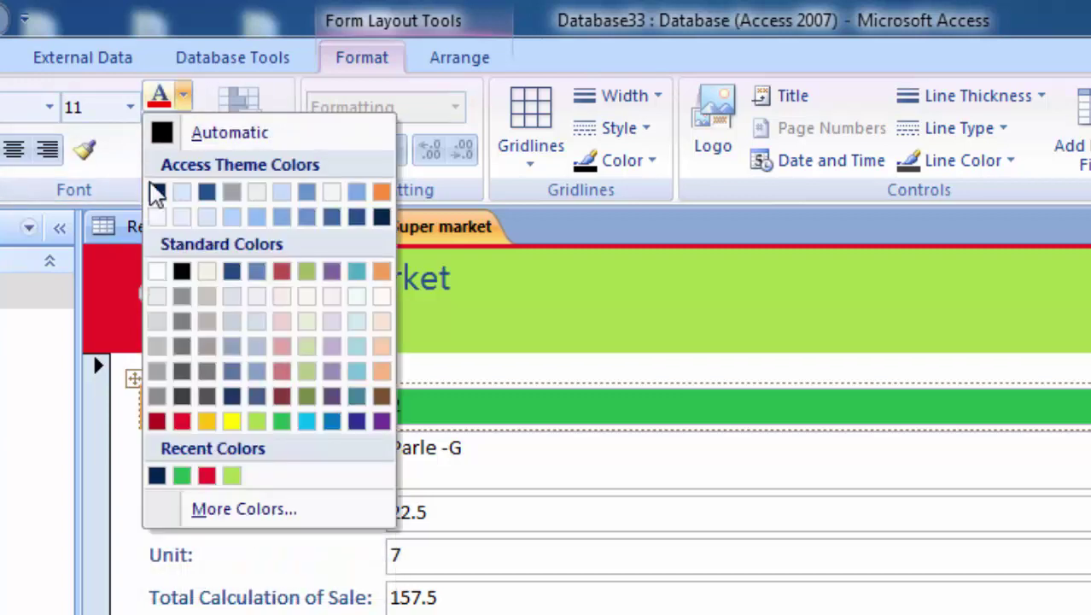
{"action": "left_click", "coordinate": [157, 273]}
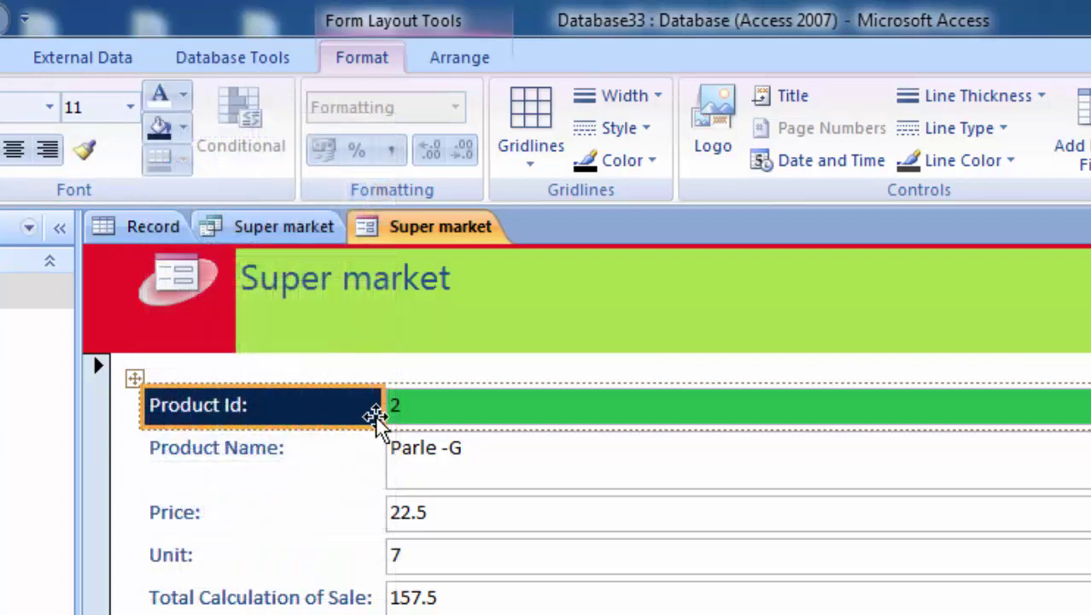
Step: Make the Product Id value text white and the Super market title bold
{"action": "left_click", "coordinate": [448, 414]}
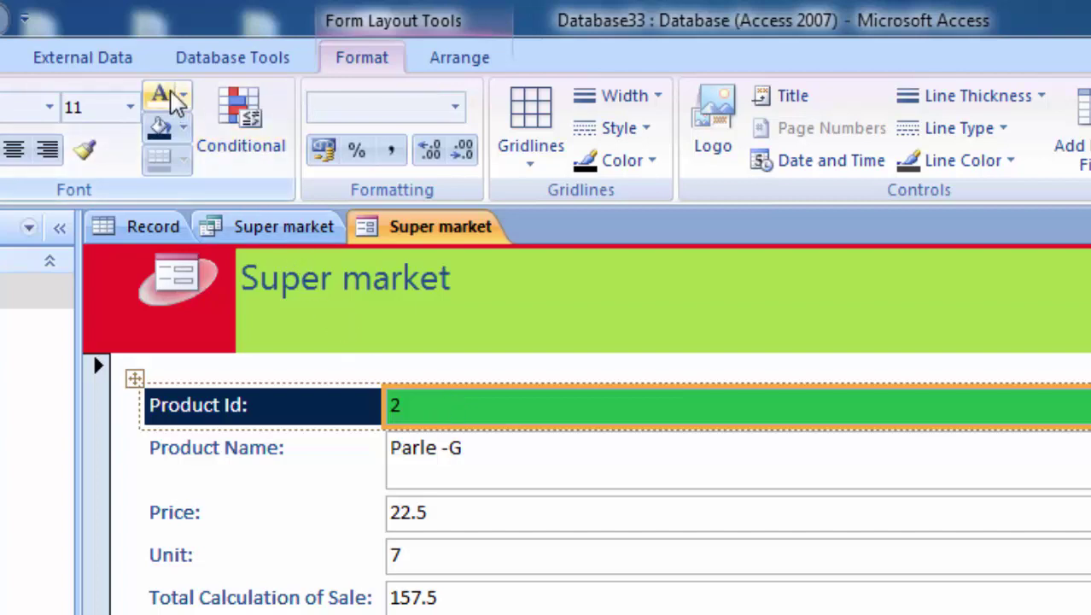
{"action": "left_click", "coordinate": [158, 94]}
{"action": "left_click", "coordinate": [314, 478]}
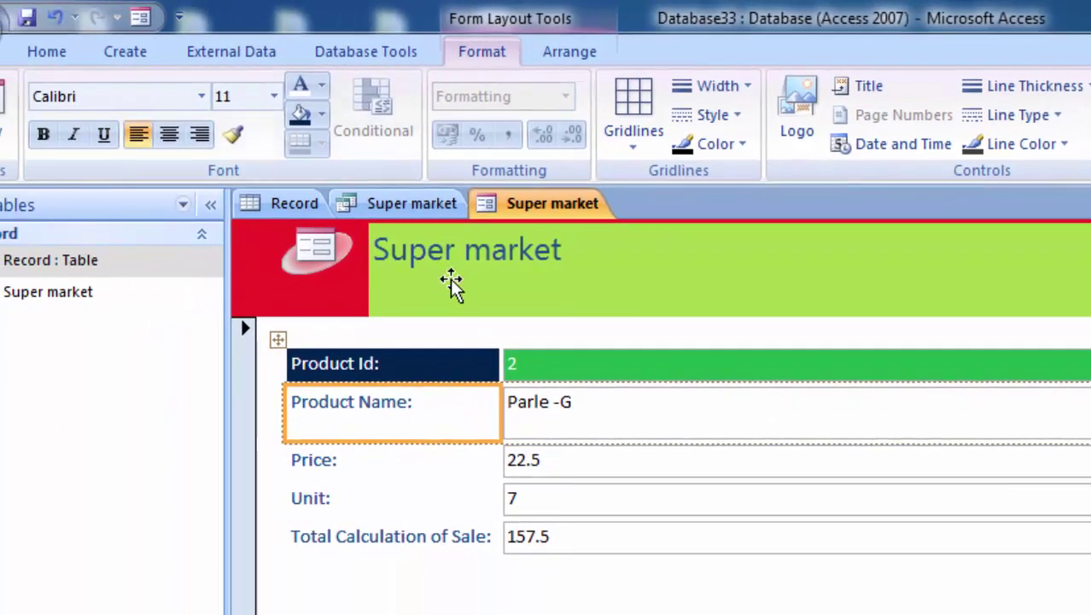
{"action": "left_click", "coordinate": [434, 281]}
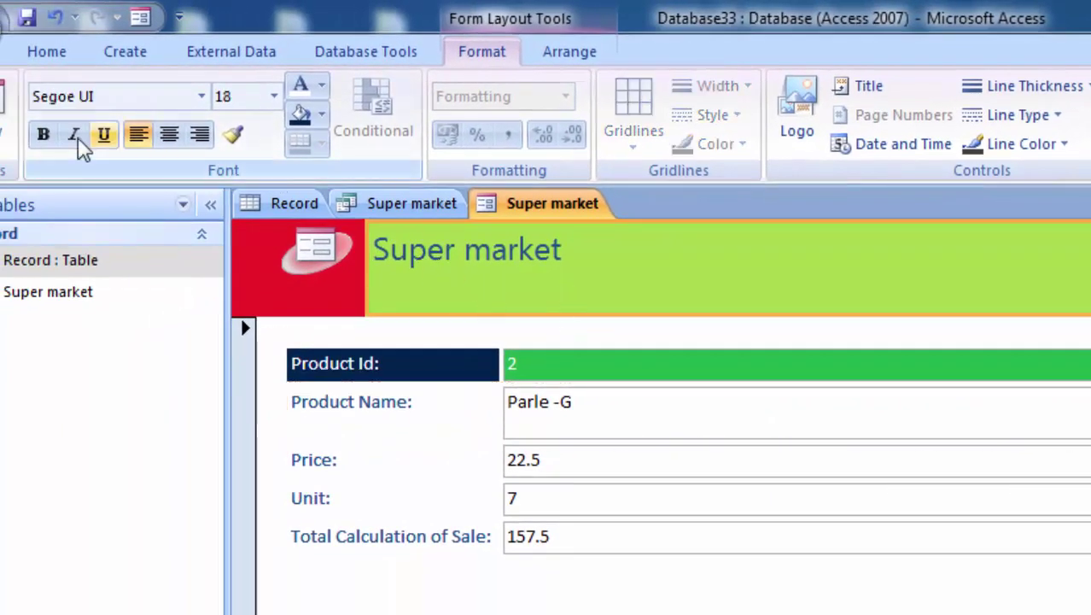
{"action": "left_click", "coordinate": [44, 137]}
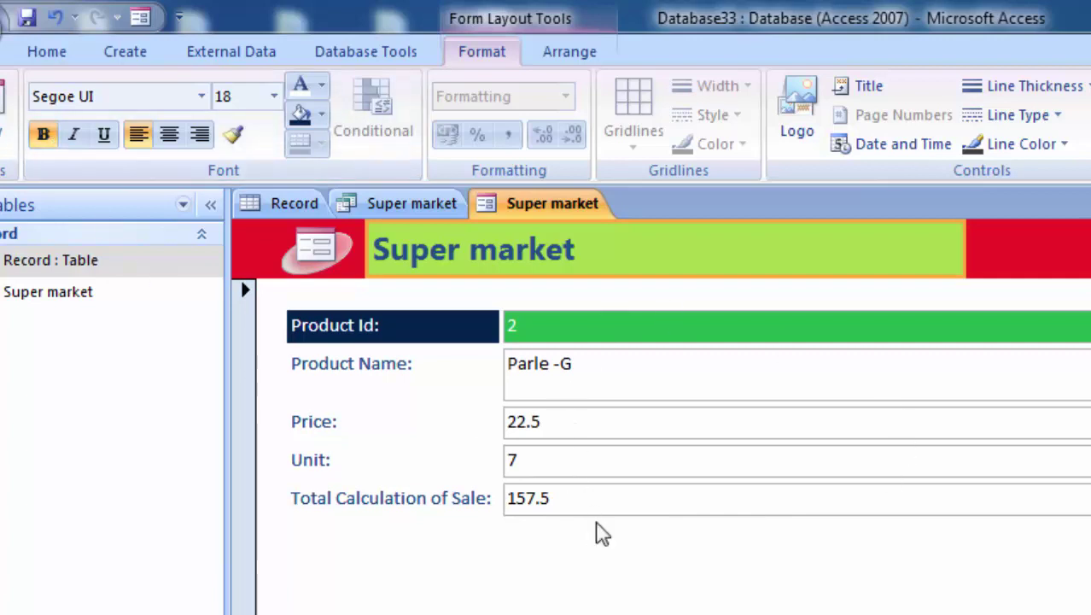
{"action": "left_click", "coordinate": [628, 610]}
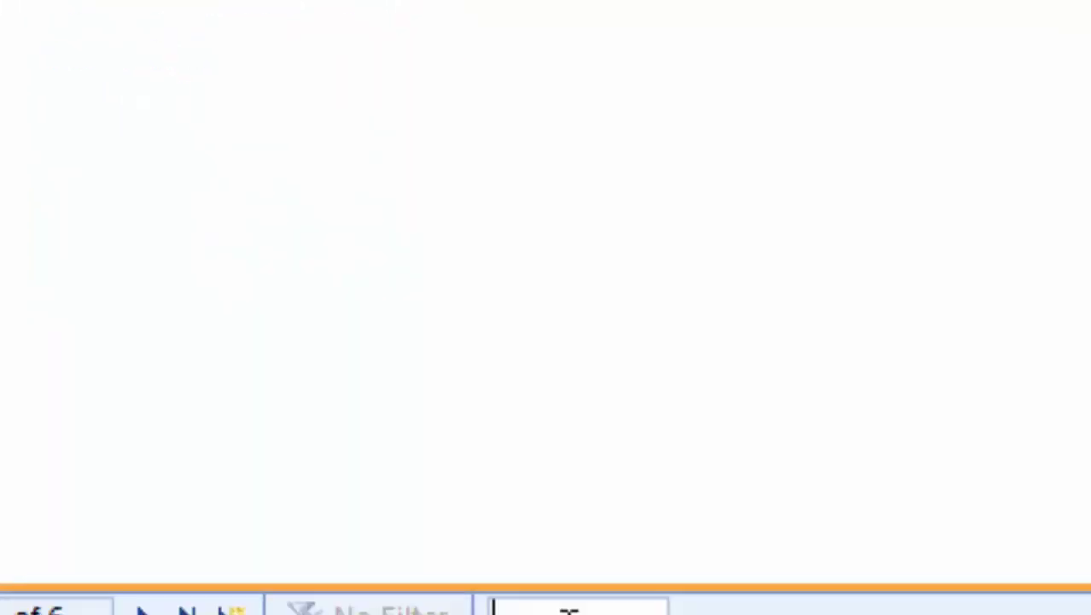
Step: Search for the Computer Desktop record and swap the header logo for the 2017 wallpaper image
{"action": "left_click", "coordinate": [543, 502]}
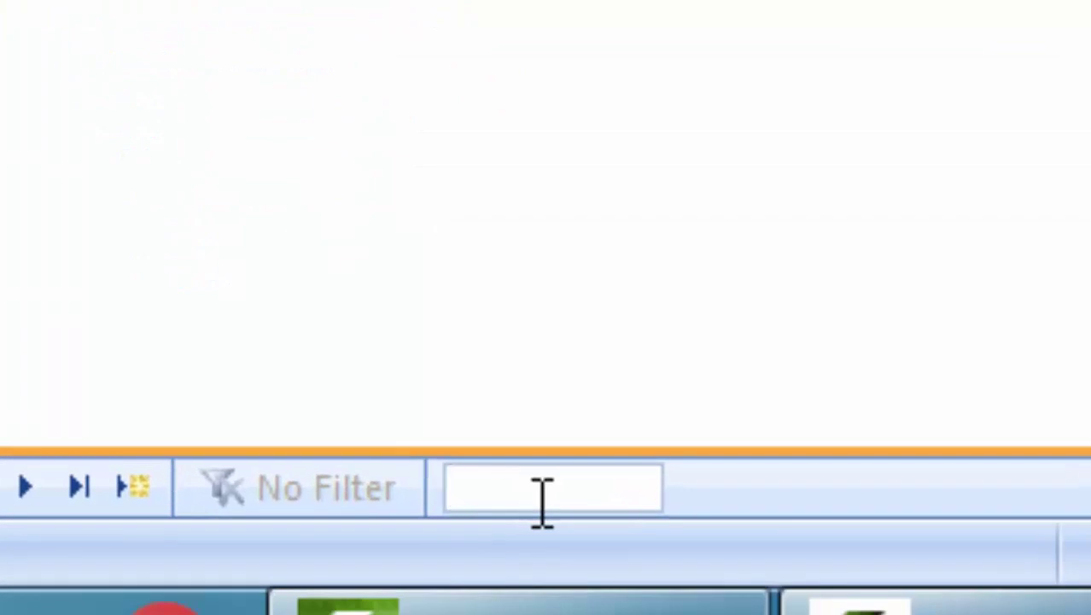
{"action": "type", "text": "Computer Desktop"}
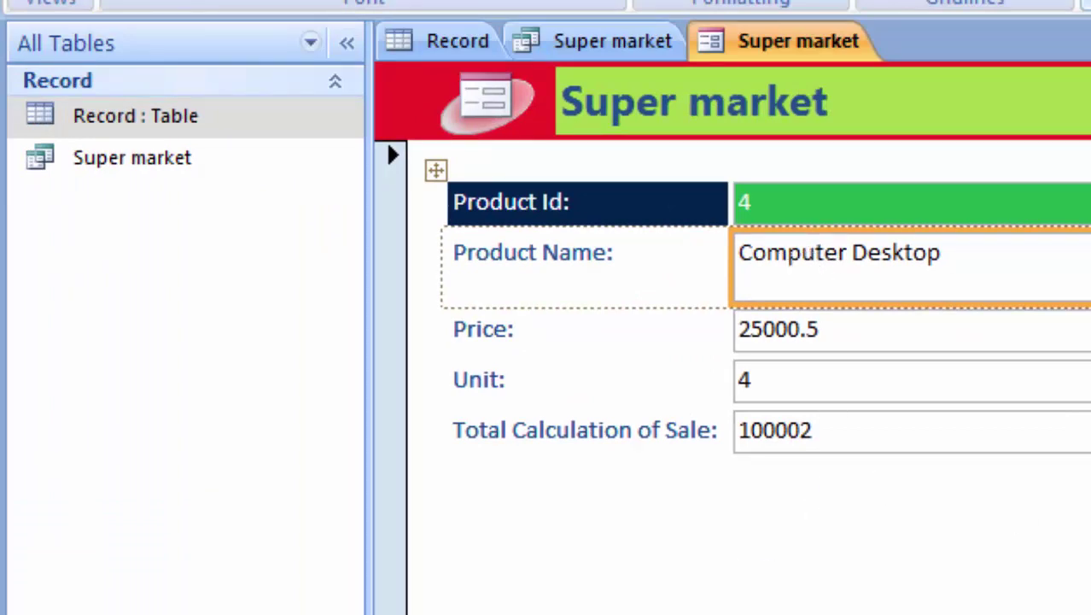
{"action": "double_click", "coordinate": [485, 97]}
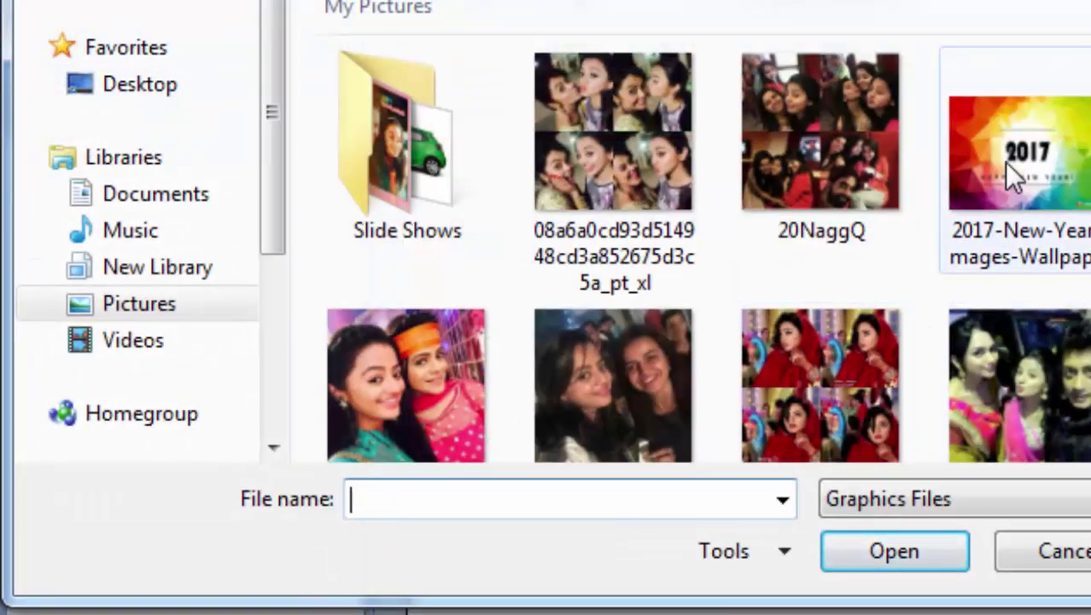
{"action": "double_click", "coordinate": [1008, 166]}
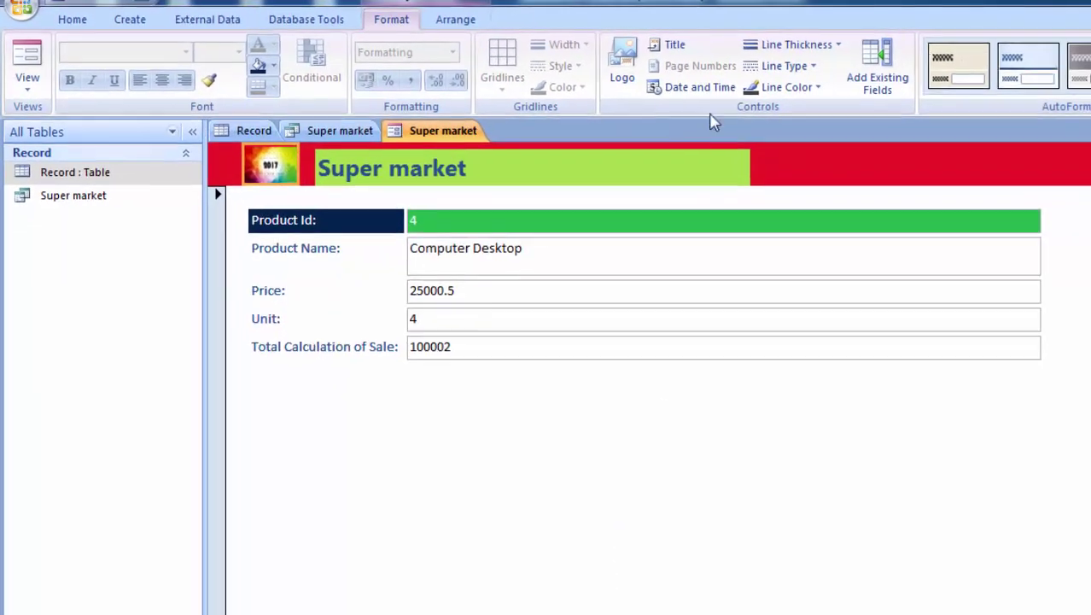
Step: Give the logo a thick border and the Super market title the thickest border
{"action": "left_click", "coordinate": [858, 47]}
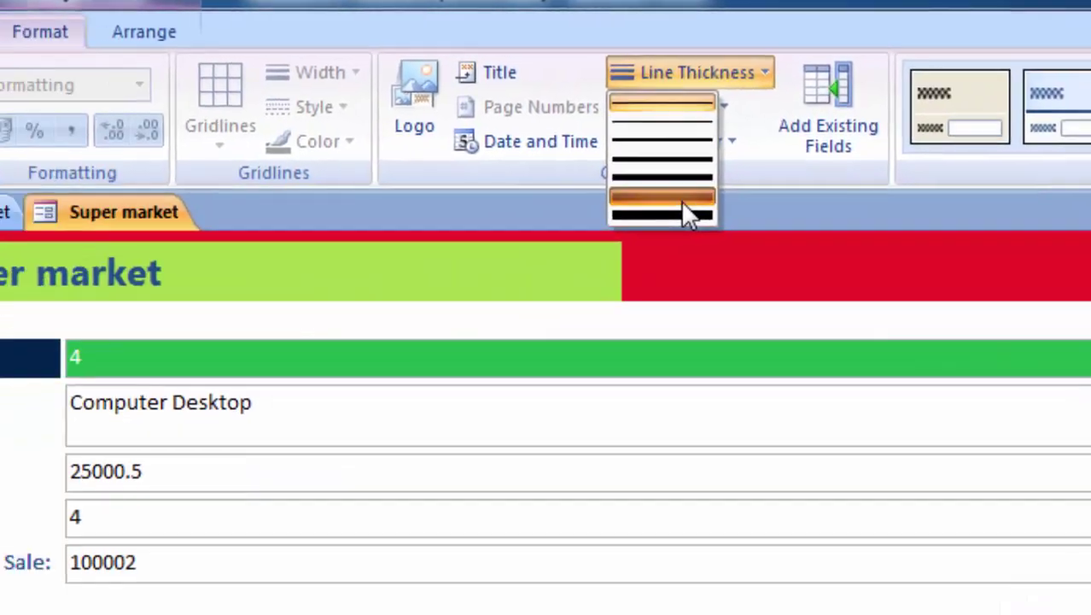
{"action": "left_click", "coordinate": [367, 222]}
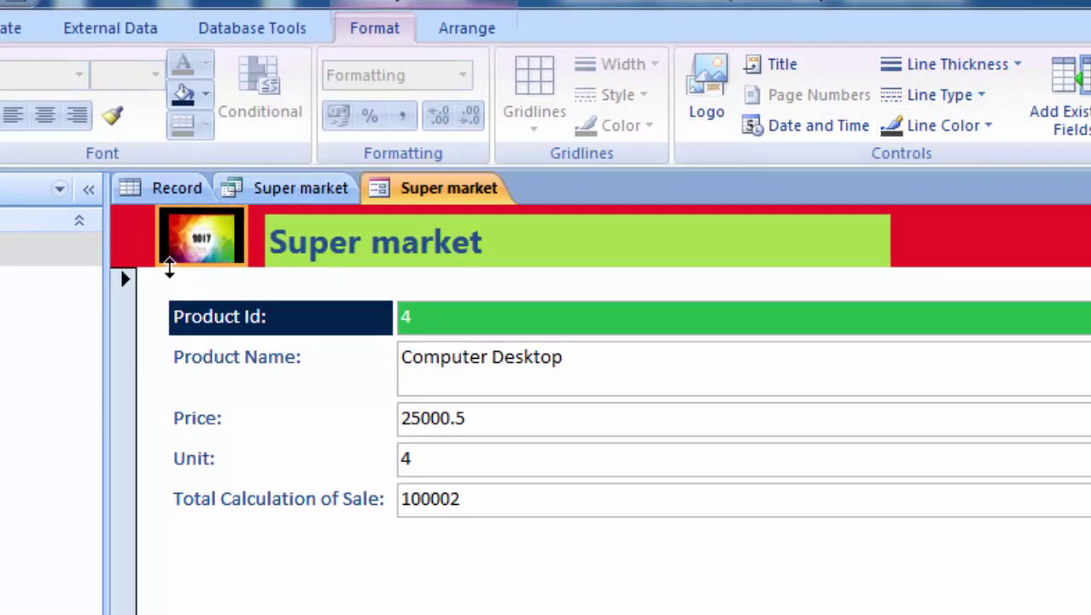
{"action": "left_click", "coordinate": [841, 238]}
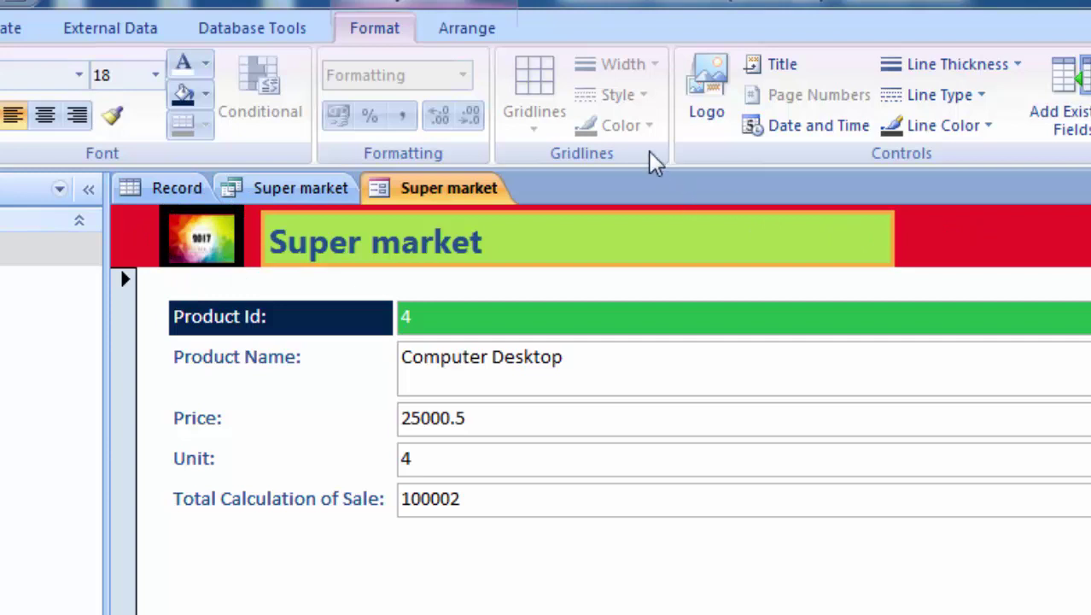
{"action": "left_click", "coordinate": [999, 66]}
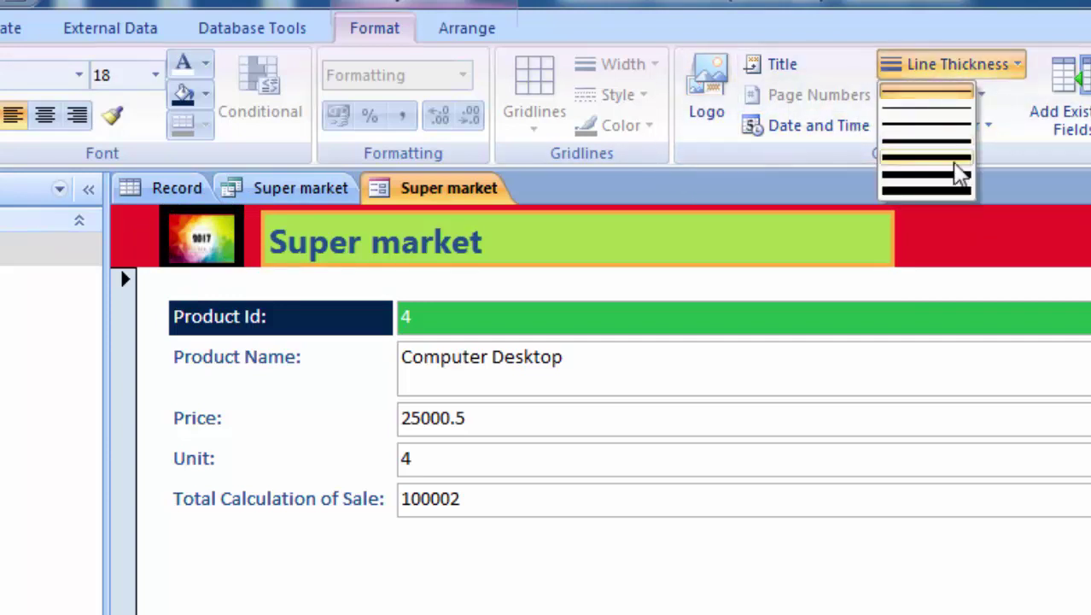
{"action": "left_click", "coordinate": [944, 189]}
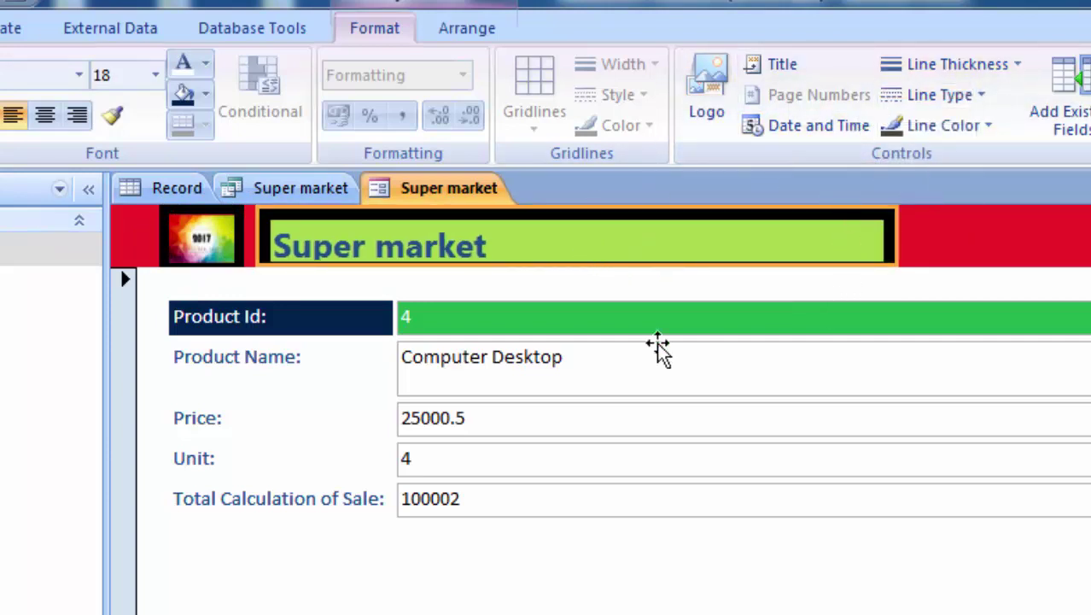
Step: Give the Product Id value box the thickest border in red
{"action": "left_click", "coordinate": [604, 339]}
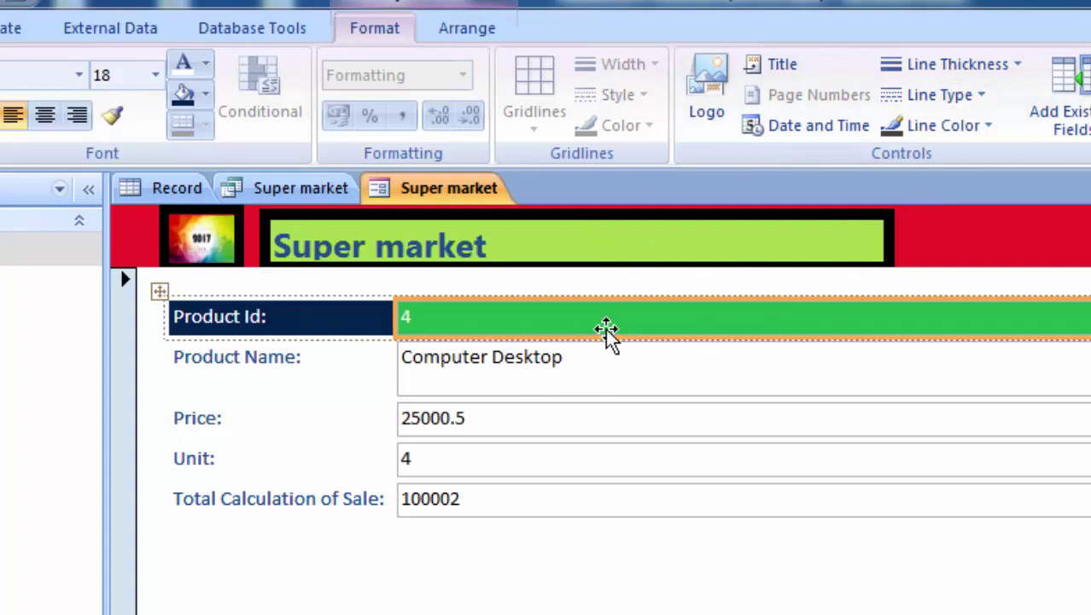
{"action": "left_click", "coordinate": [1011, 67]}
{"action": "left_click", "coordinate": [941, 188]}
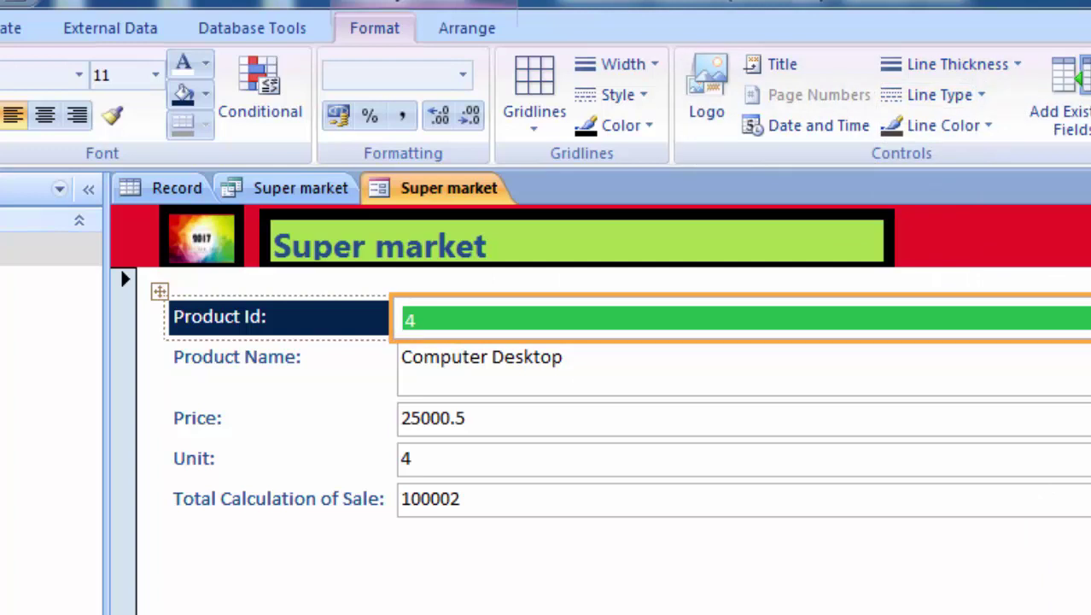
{"action": "left_click", "coordinate": [982, 128]}
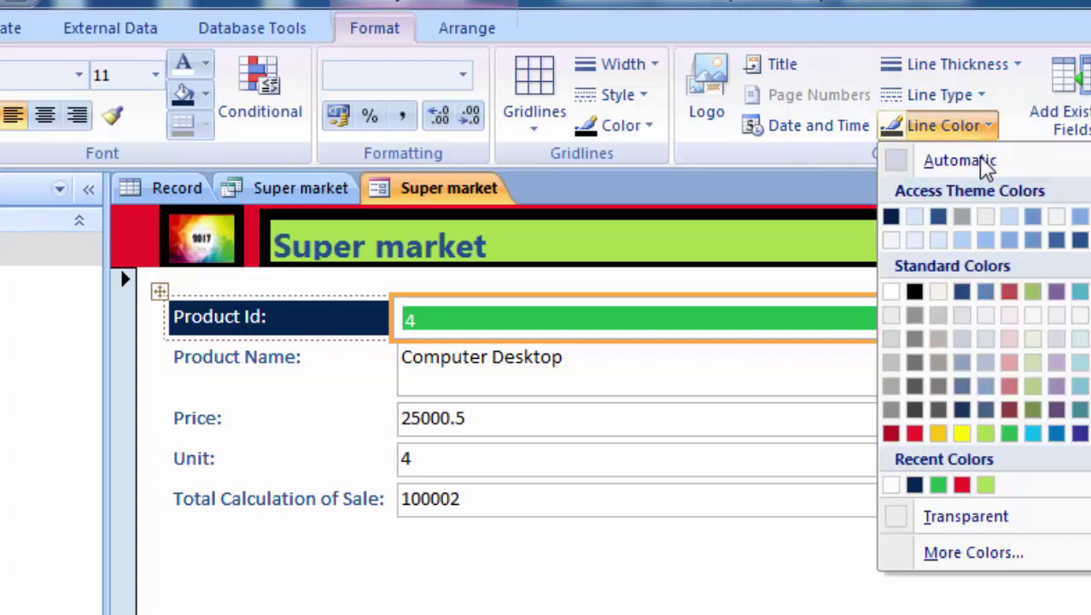
{"action": "left_click", "coordinate": [962, 485]}
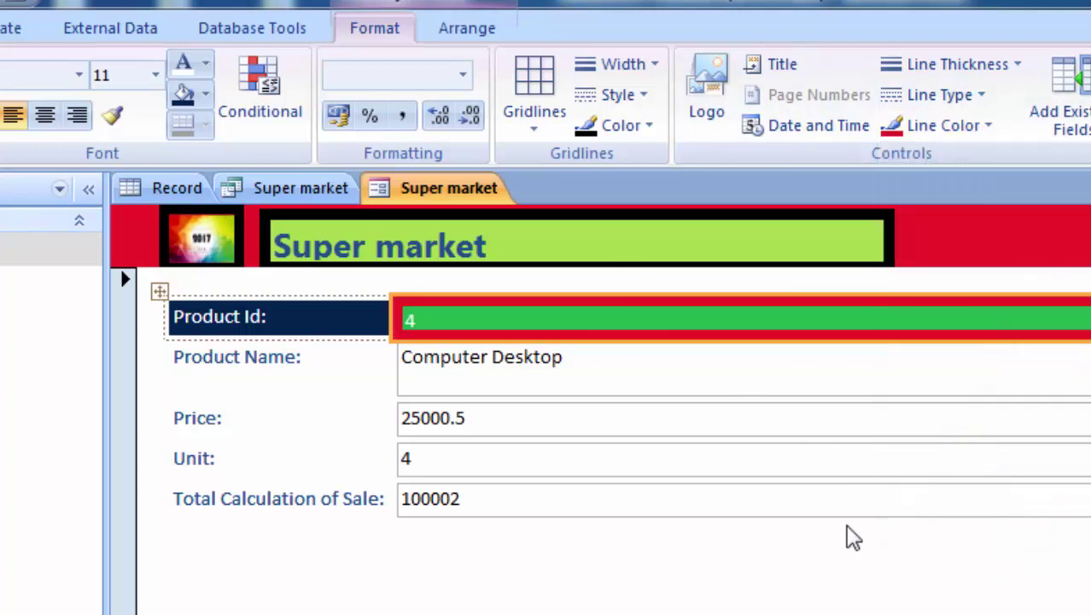